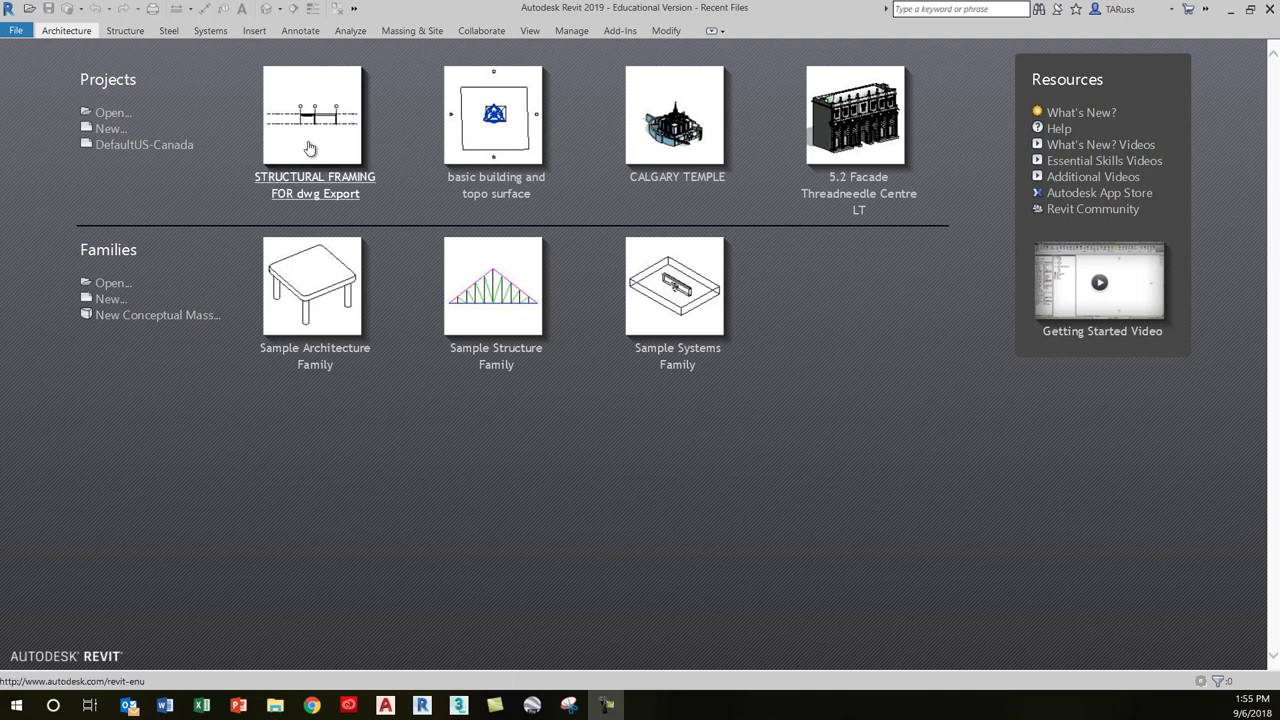
- Create a new DefaultUS-Canada project and set up an Exterior - Brick on Mtl. Stud wall with its height up to Level 2
left_click(140, 146)
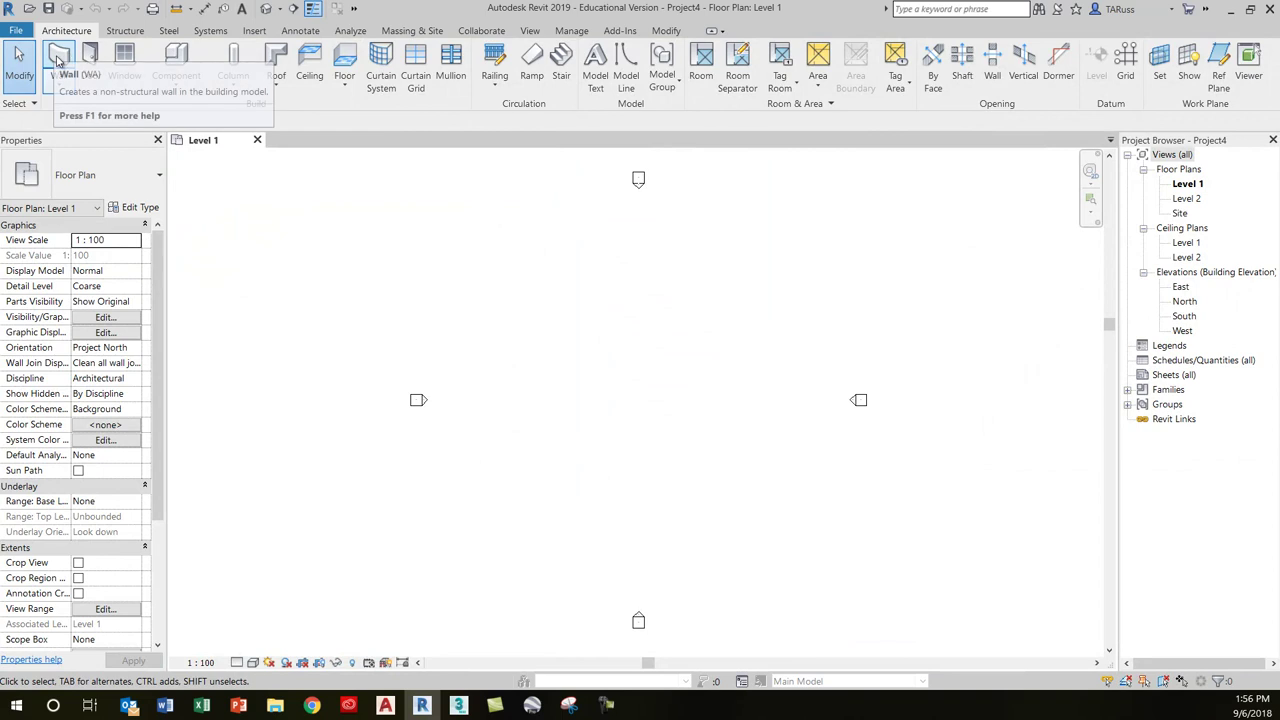
left_click(59, 62)
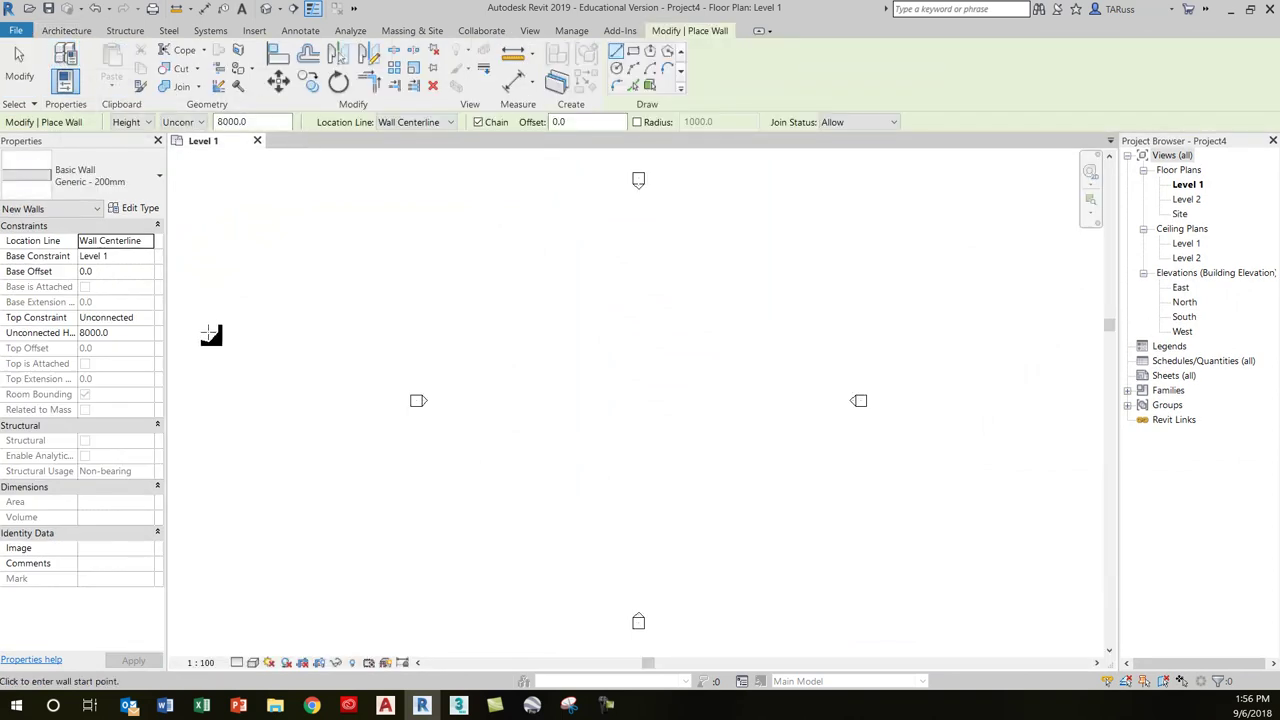
left_click(103, 185)
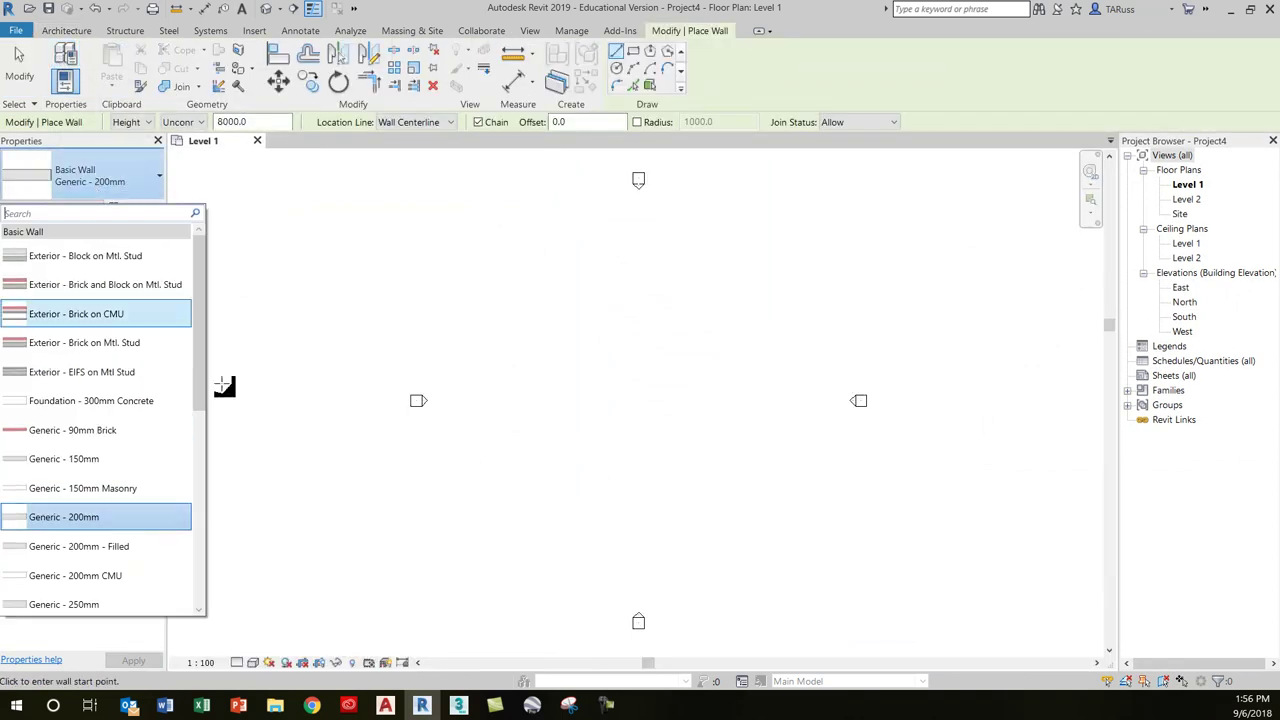
left_click(113, 346)
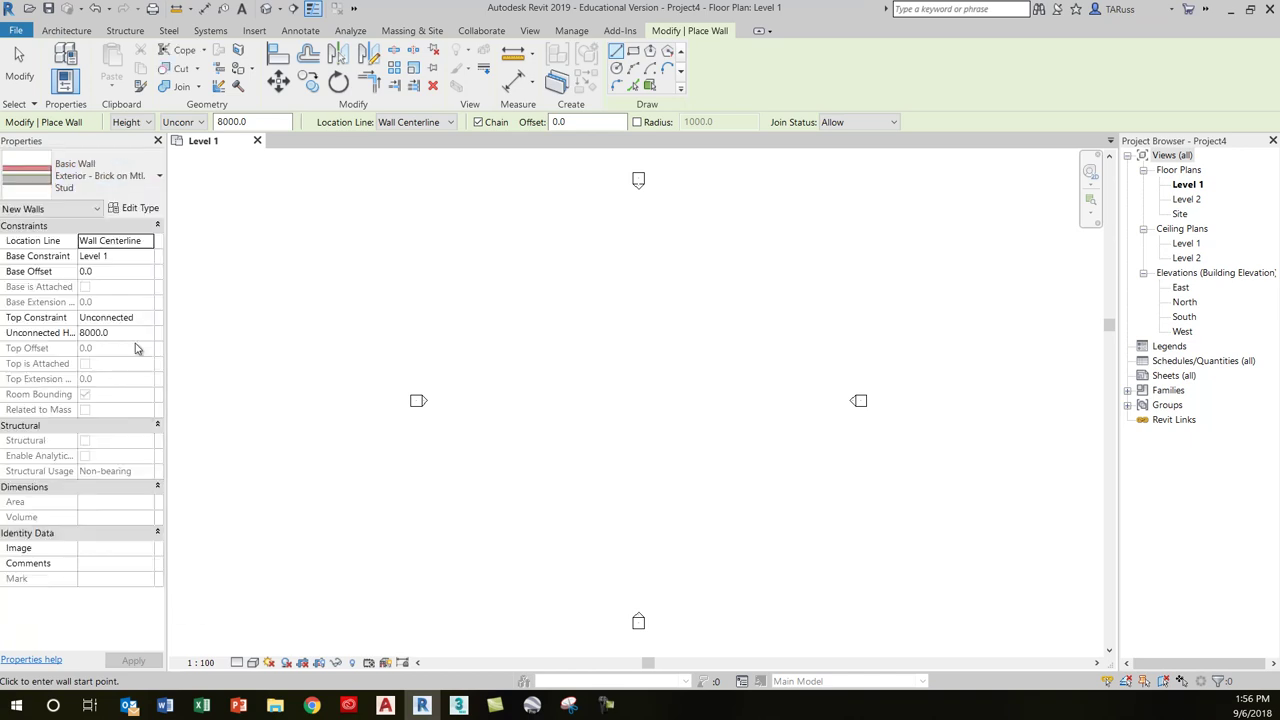
left_click(197, 122)
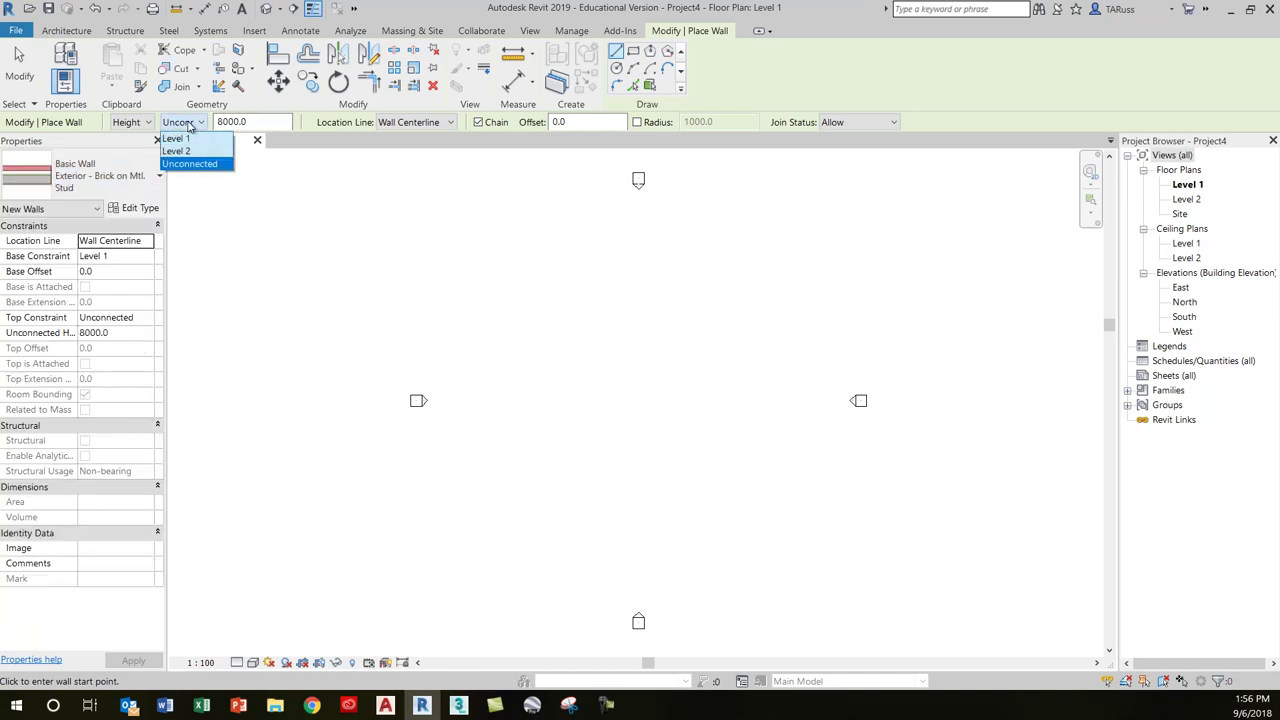
left_click(193, 150)
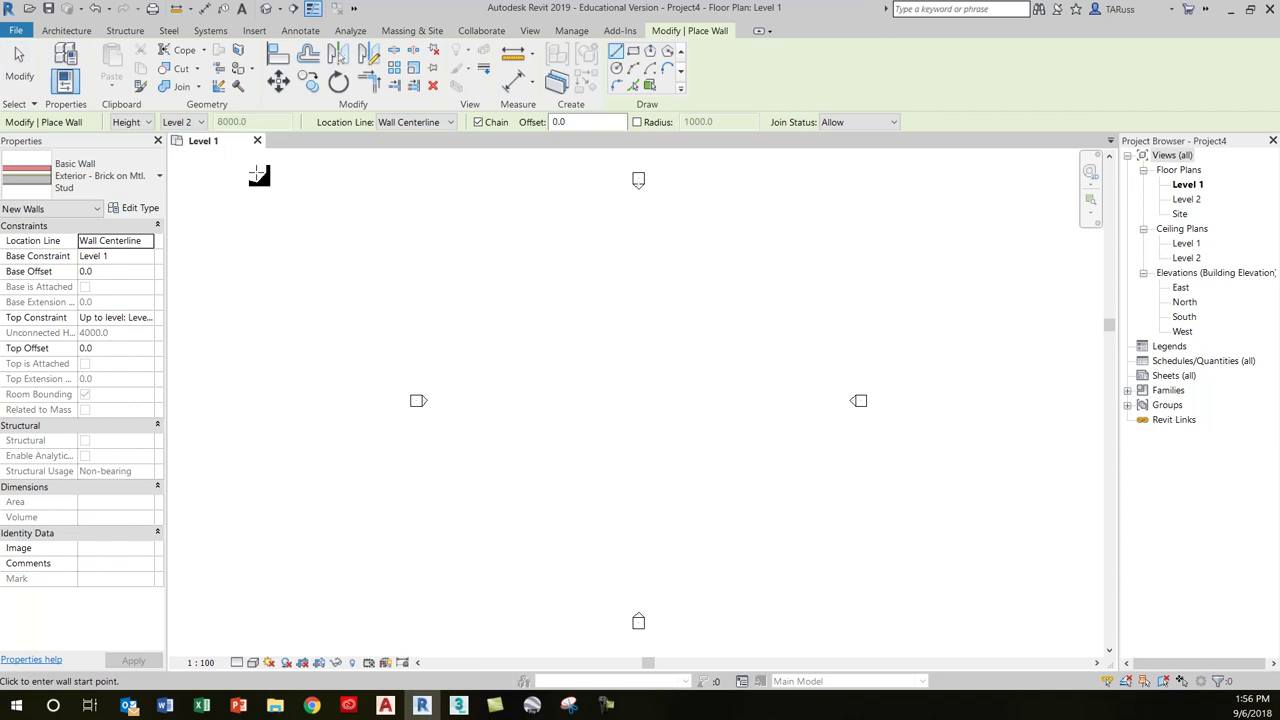
- Draw a rectangle of walls about 9000 by 4800 mm between the elevation markers on the Level 1 plan
left_click(633, 52)
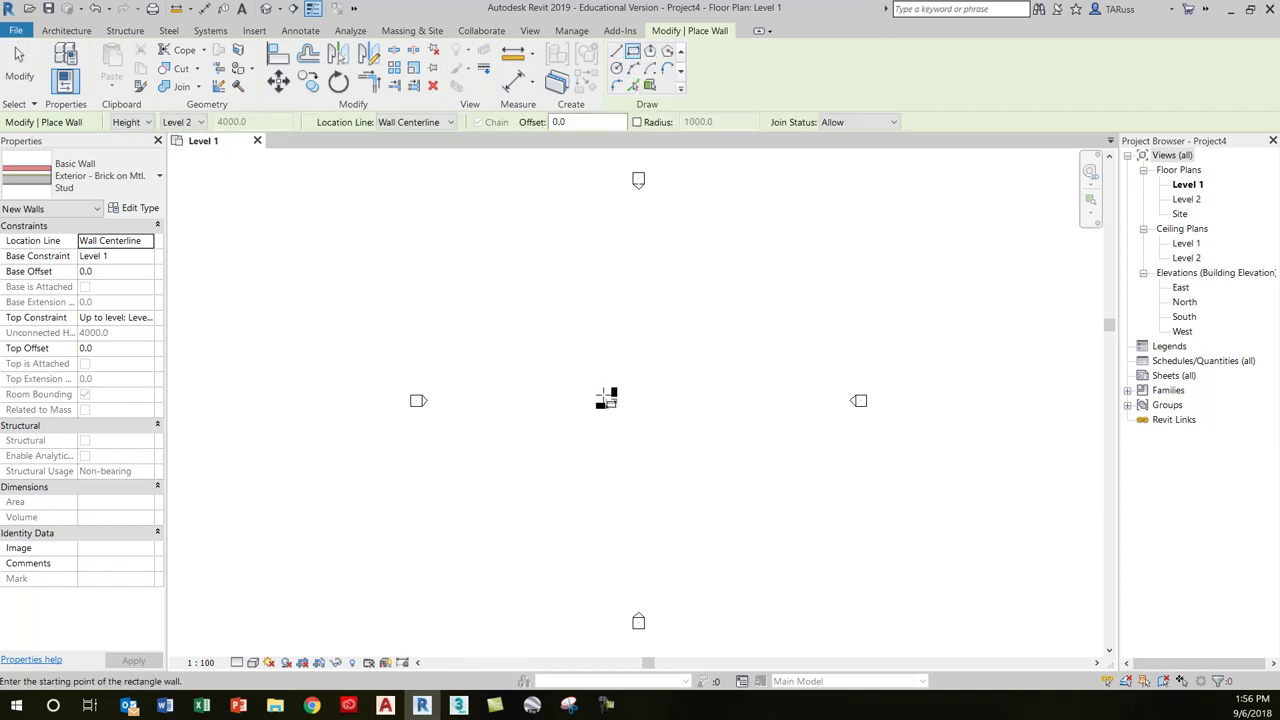
left_click(591, 370)
scroll(672, 418, "up", 5)
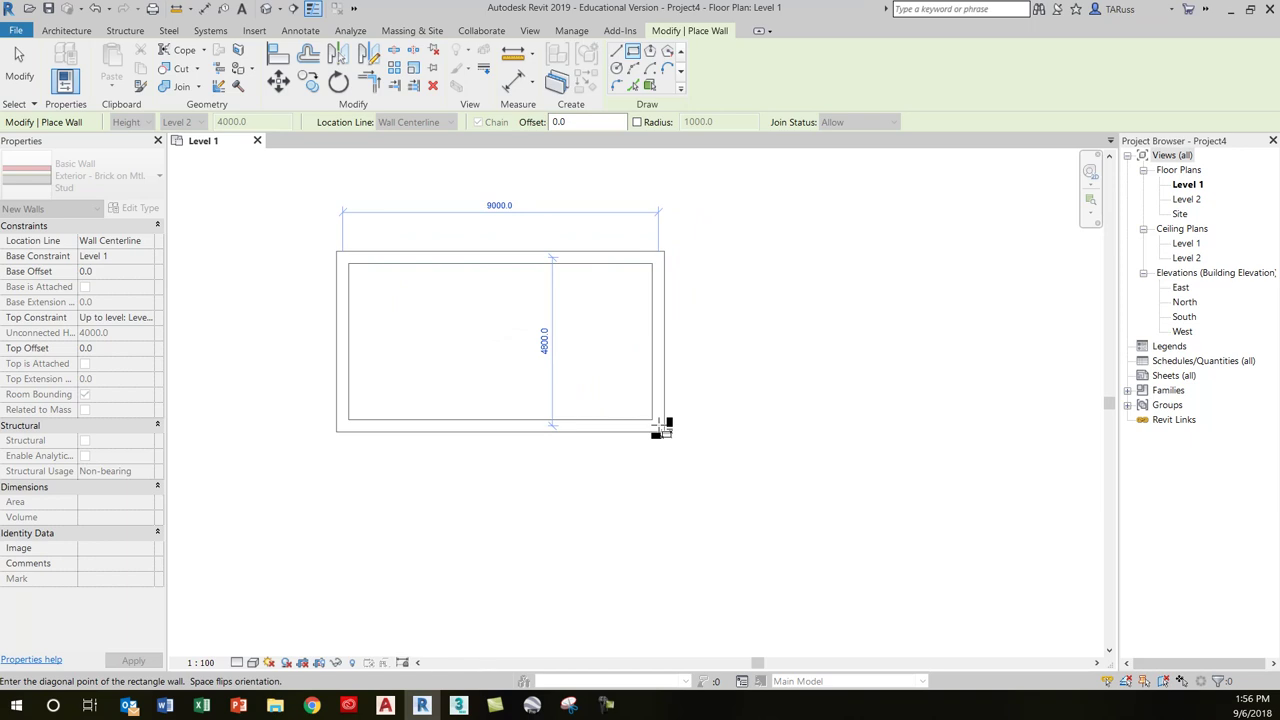
left_click(662, 428)
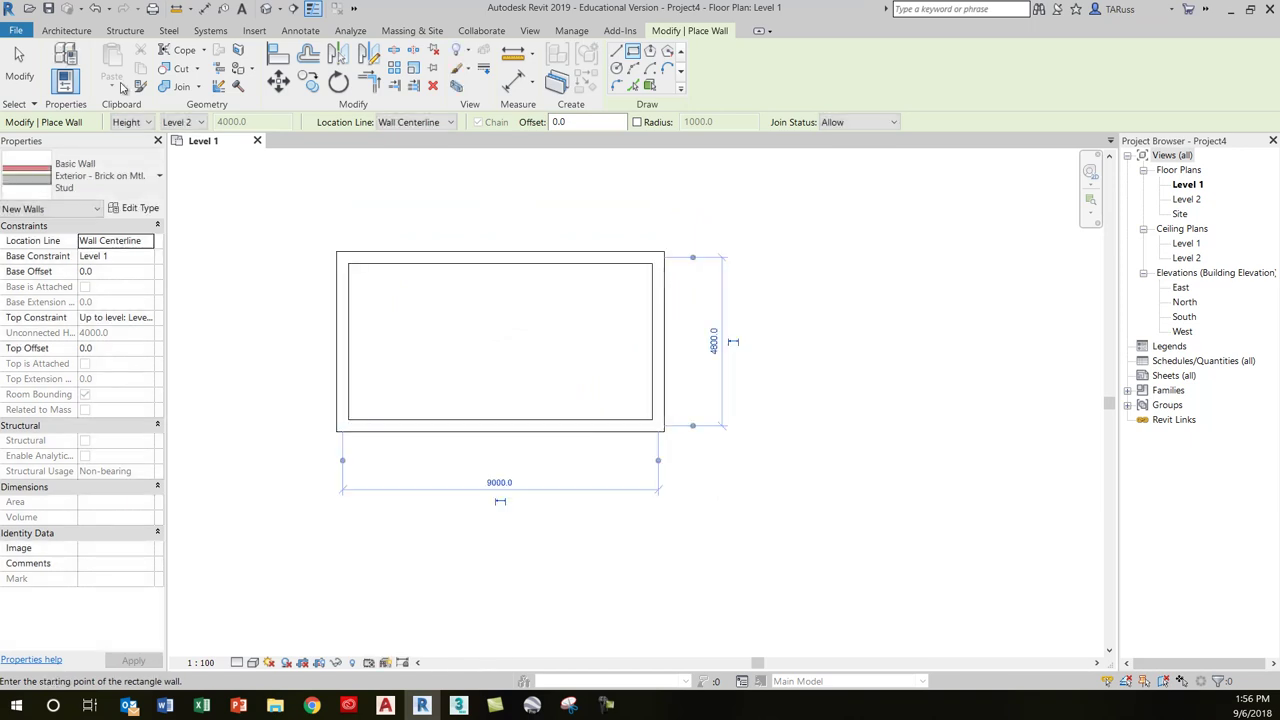
left_click(19, 65)
- Set the Level 1 floor plan to Fine detail level and the Shaded visual style
scroll(520, 336, "down", 5)
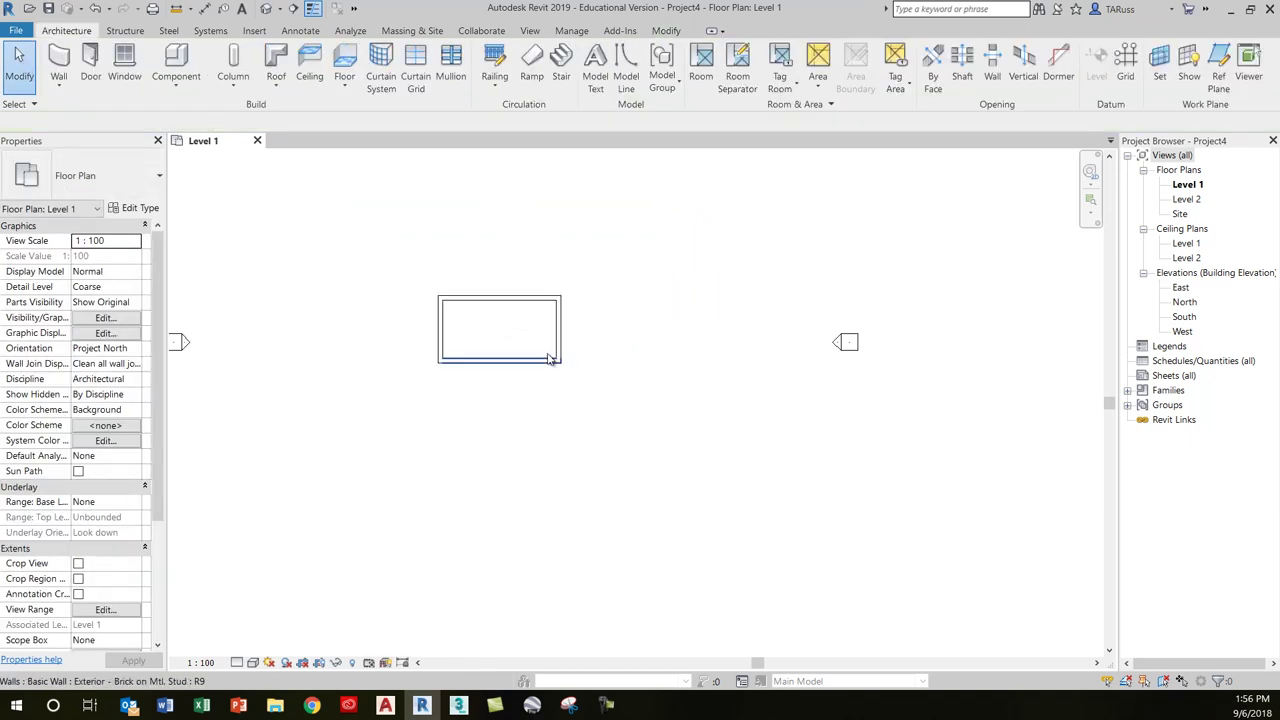
left_click(236, 663)
left_click(257, 647)
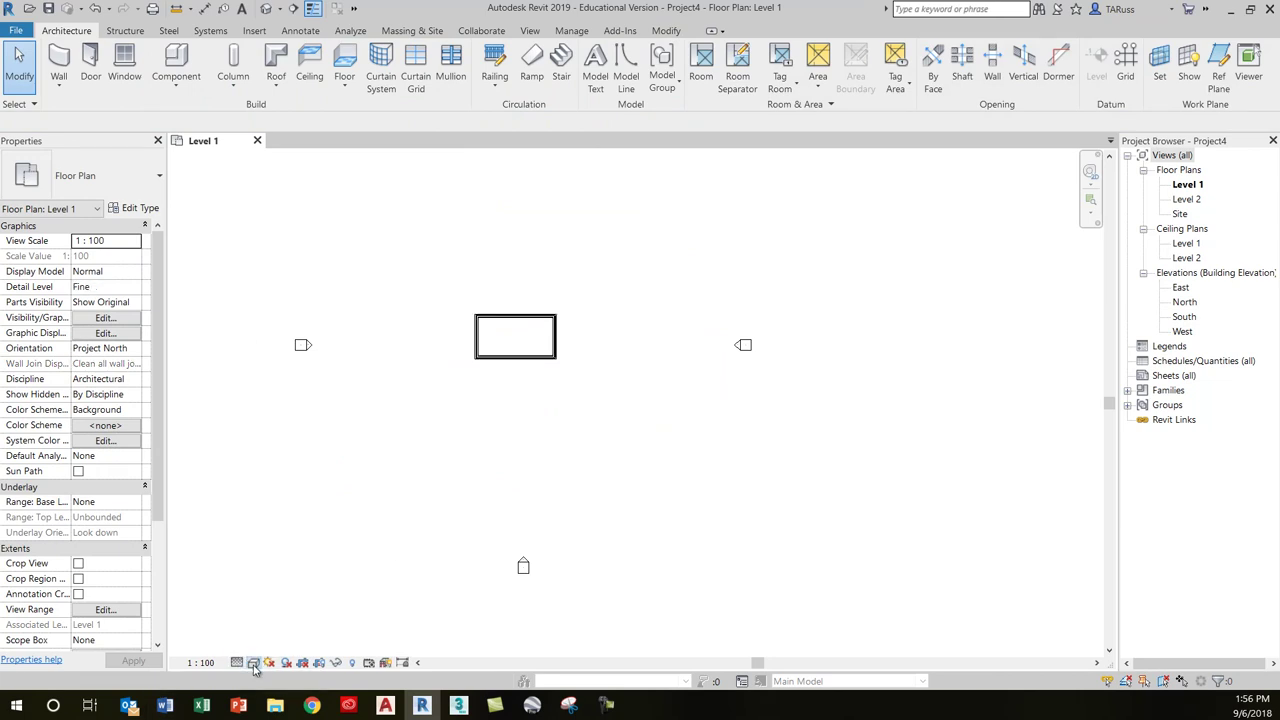
left_click(253, 663)
left_click(288, 599)
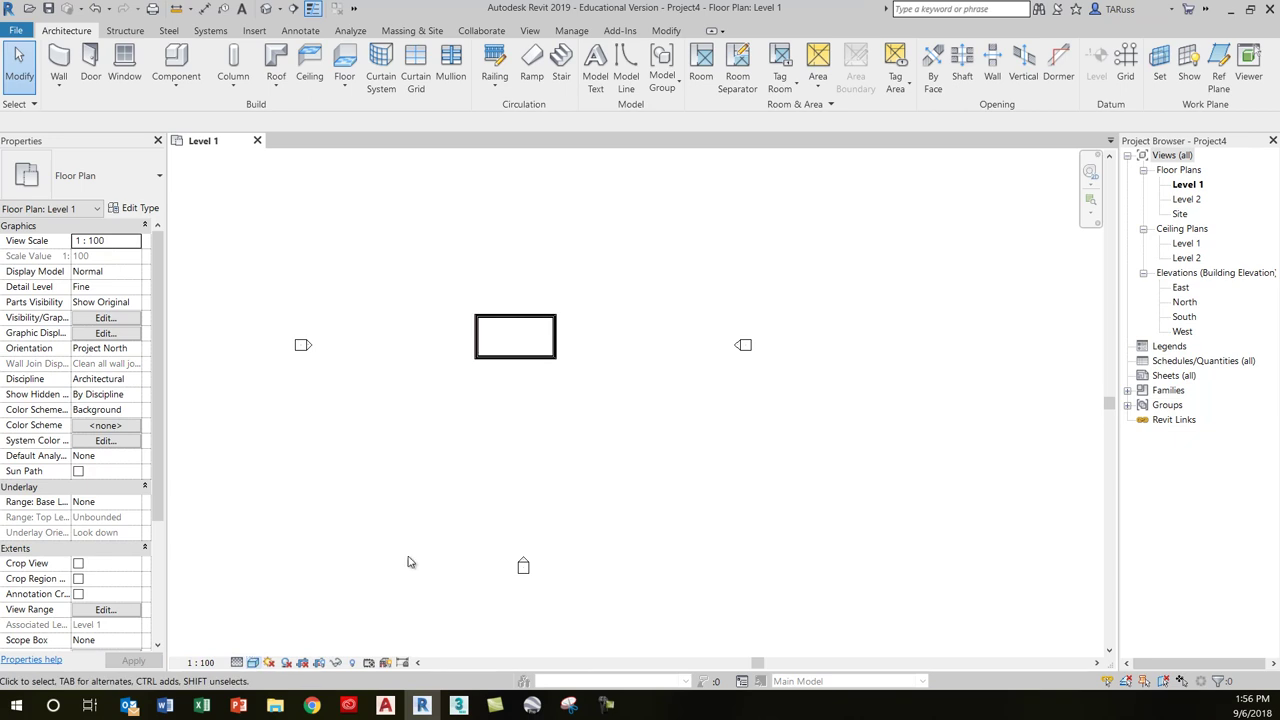
scroll(500, 325, "up", 5)
scroll(452, 388, "up", 2)
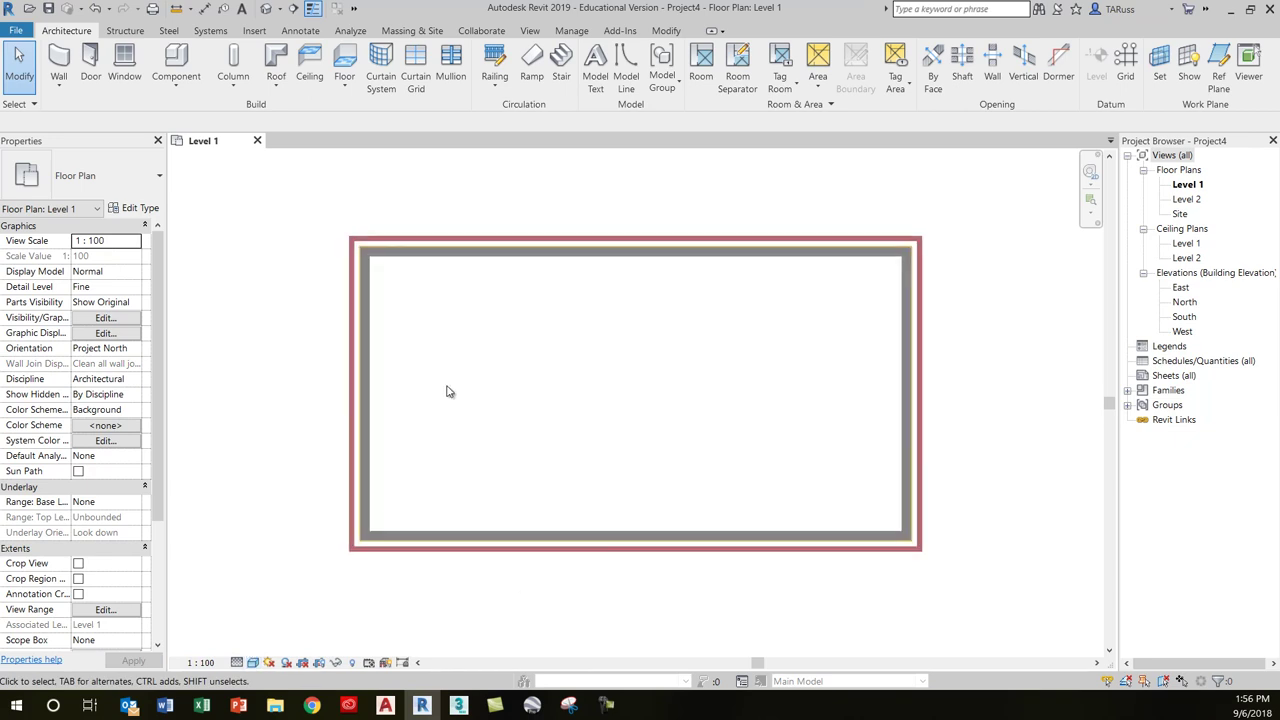
- Open the default 3D view of the building and set it to Fine detail level and Shaded visual style
left_click(267, 9)
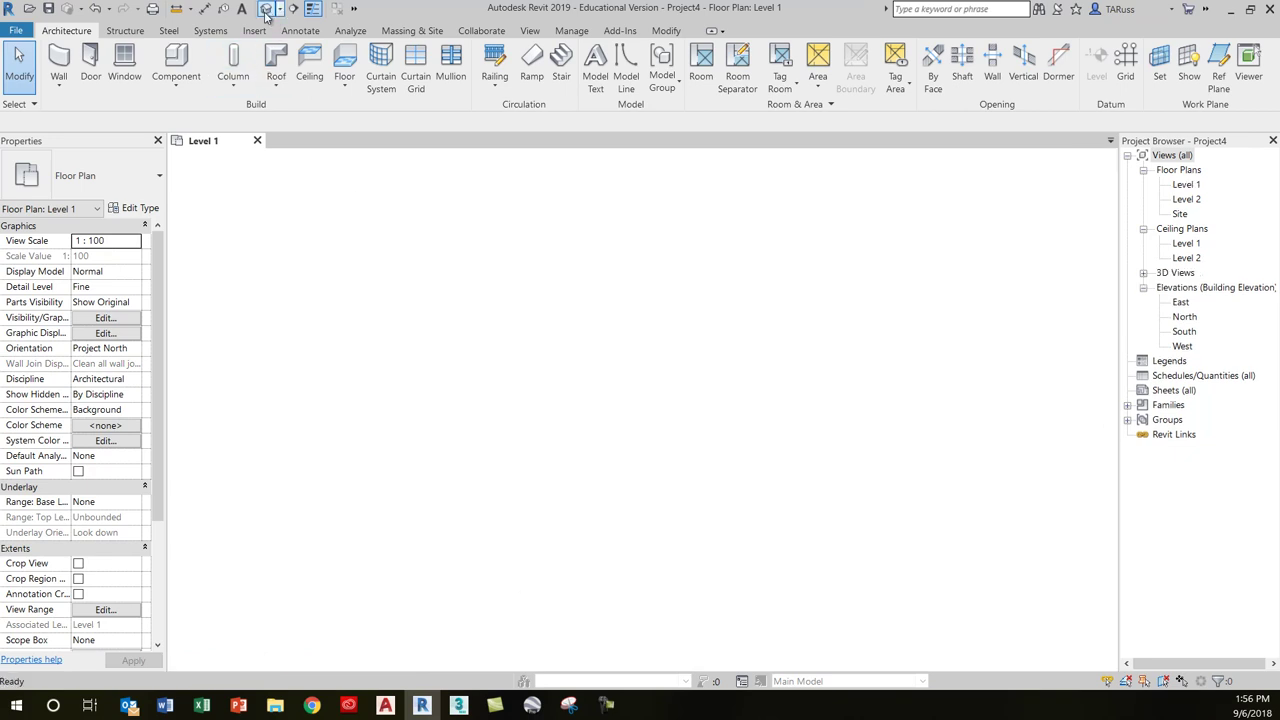
middle_click_drag(479, 390, 497, 323, "shift")
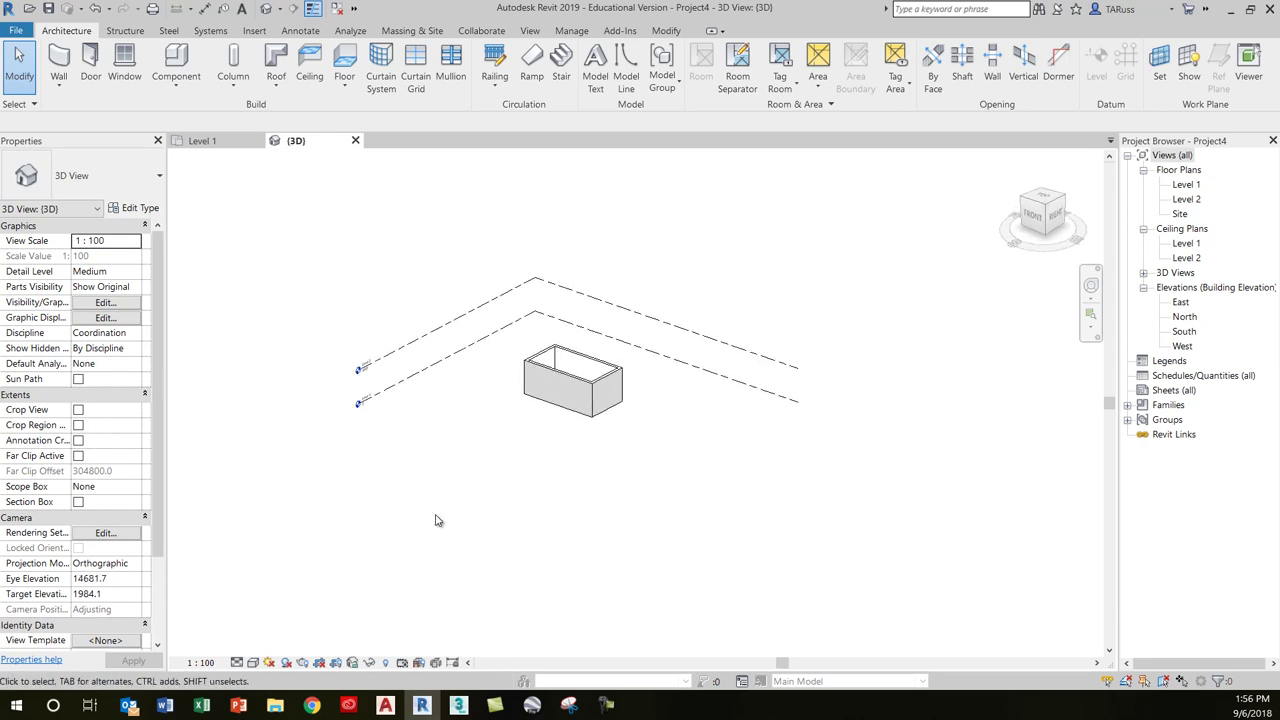
scroll(447, 370, "up", 3)
scroll(483, 401, "down", 2)
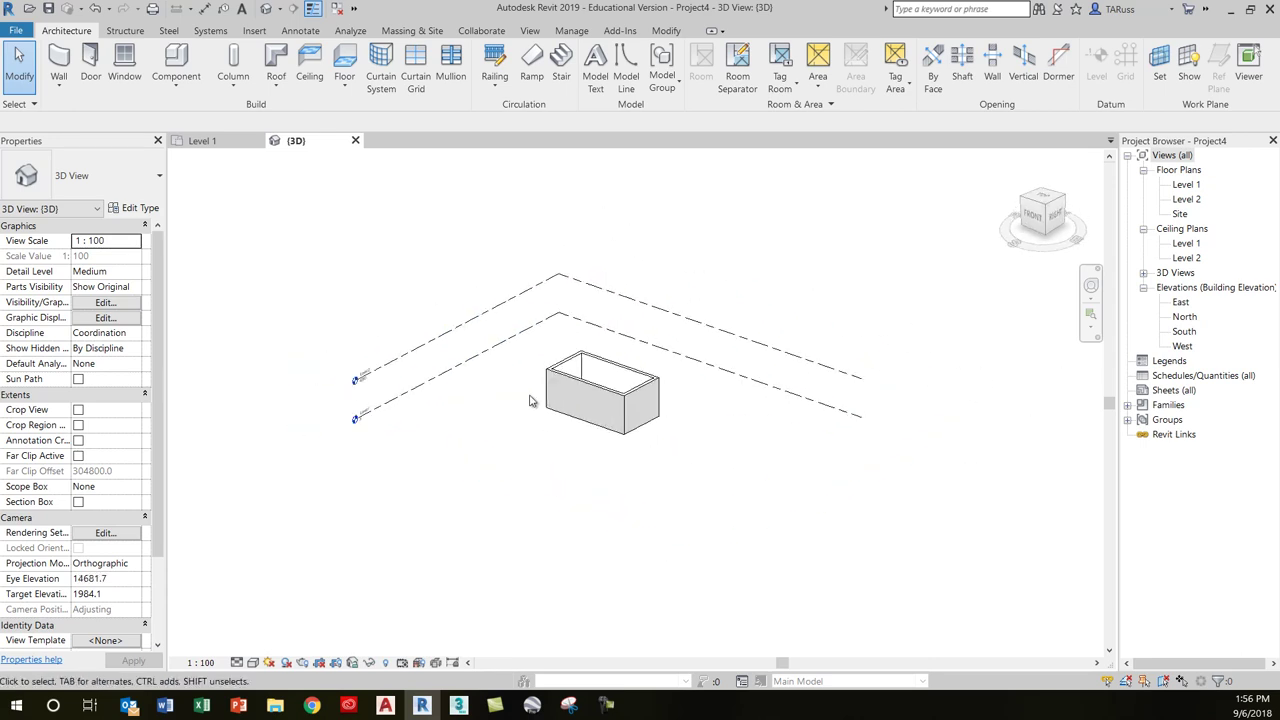
left_click(238, 665)
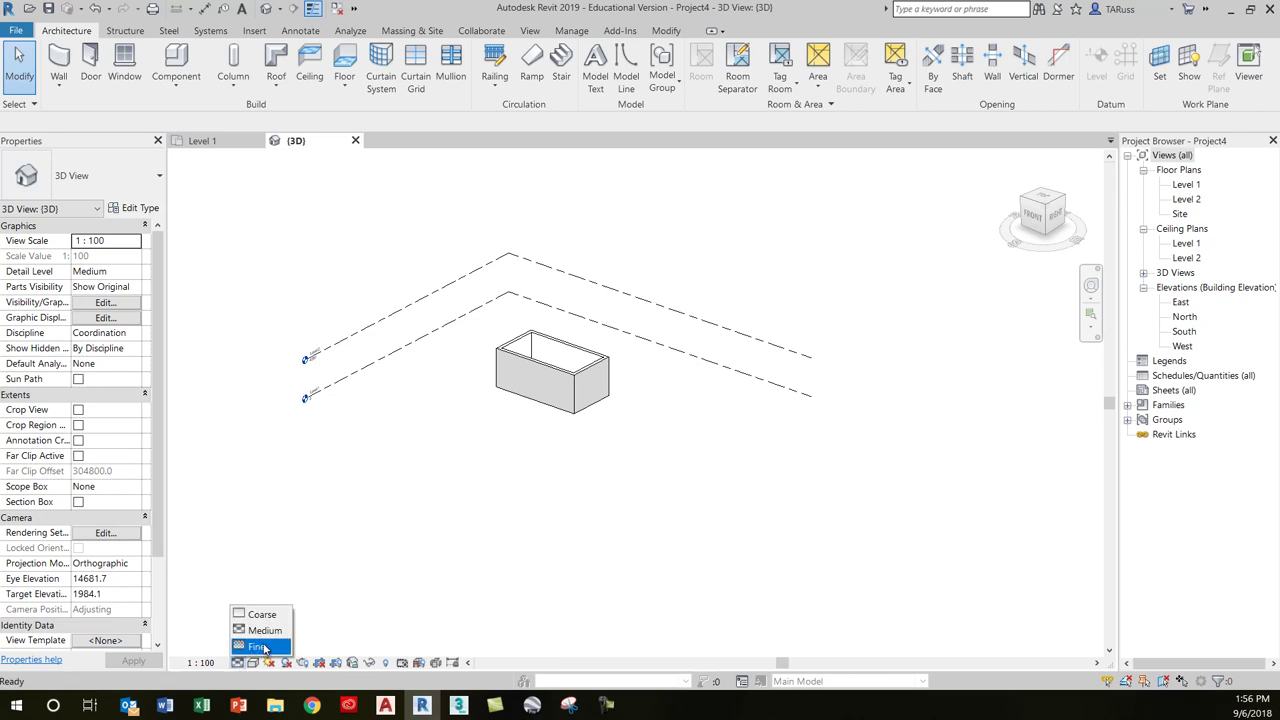
left_click(254, 646)
left_click(253, 662)
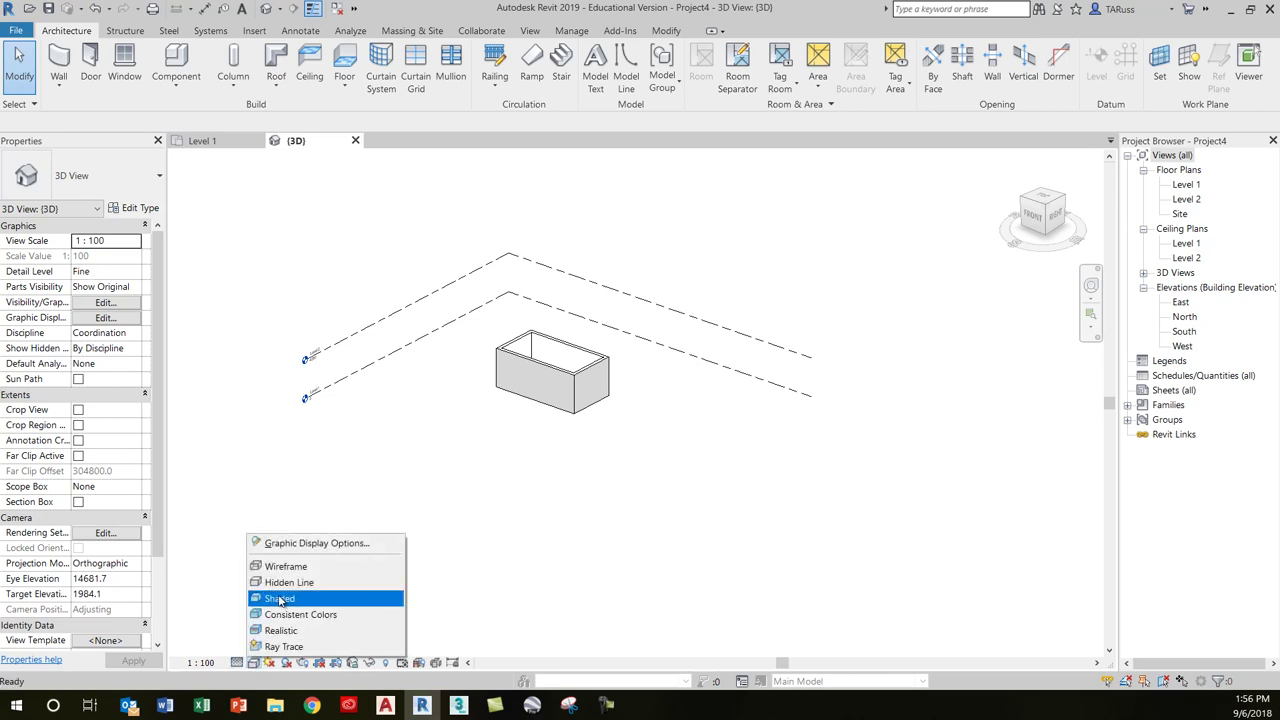
left_click(278, 598)
scroll(523, 378, "up", 3)
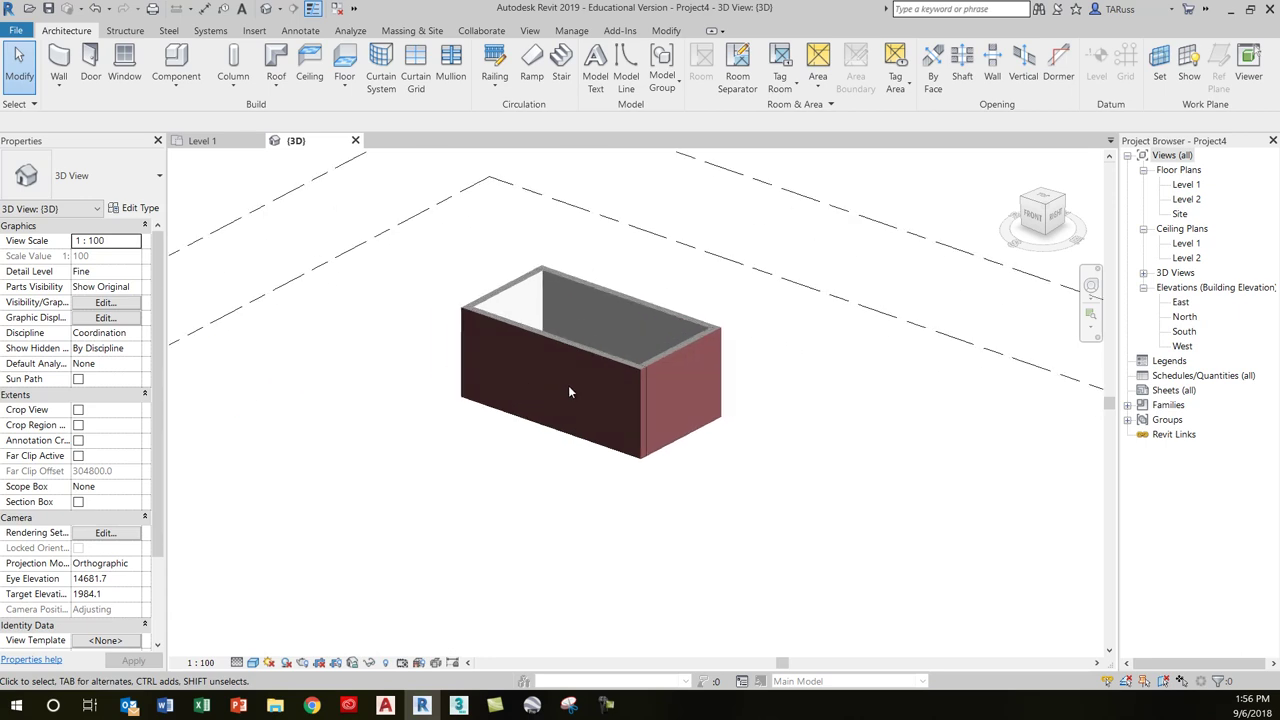
scroll(627, 459, "down", 1)
scroll(627, 459, "down", 2)
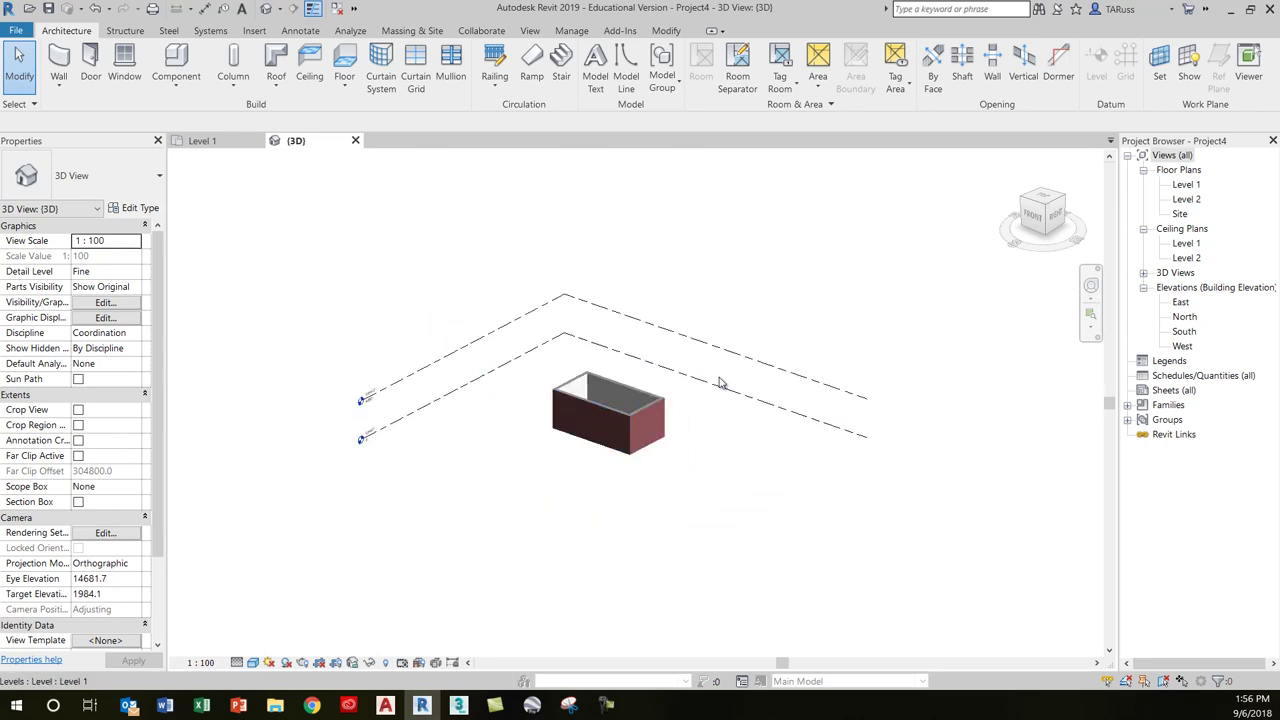
- On the Level 1 floor plan, place an outward-swinging M_Single-Flush 0915 x 2134mm door near the west end of the south wall
double_click(1186, 186)
scroll(723, 374, "up", 2)
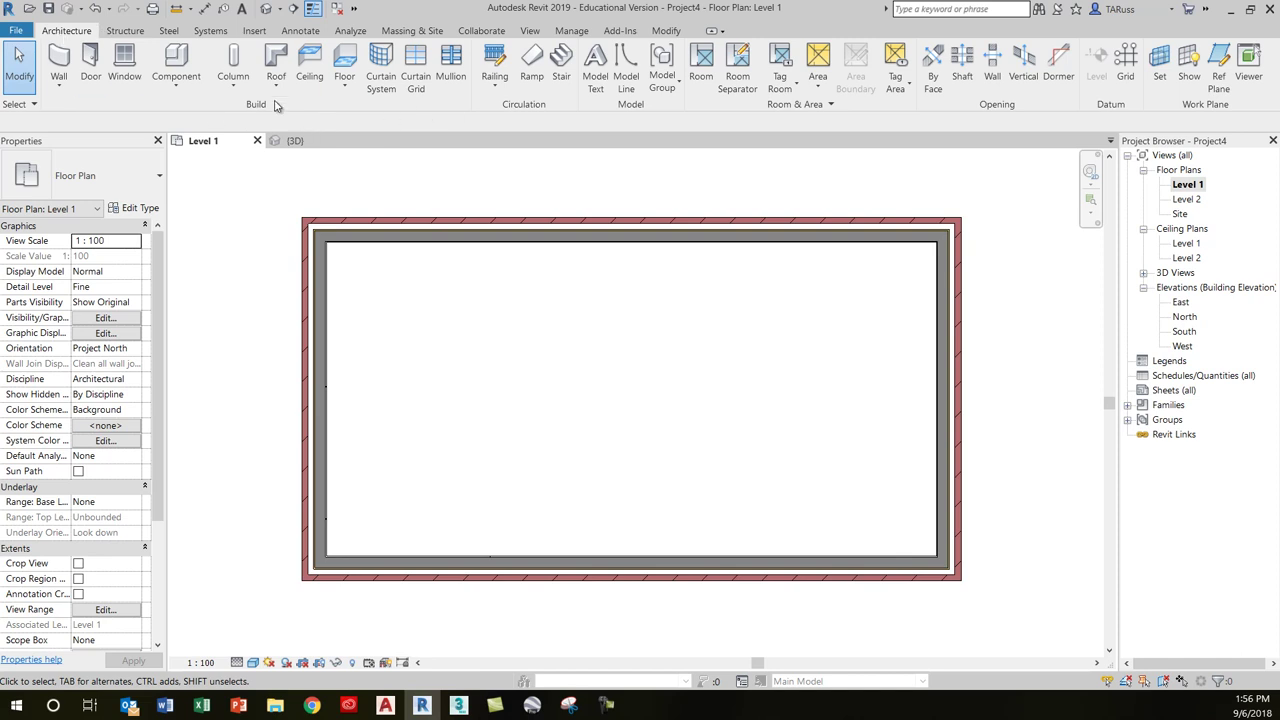
left_click(89, 70)
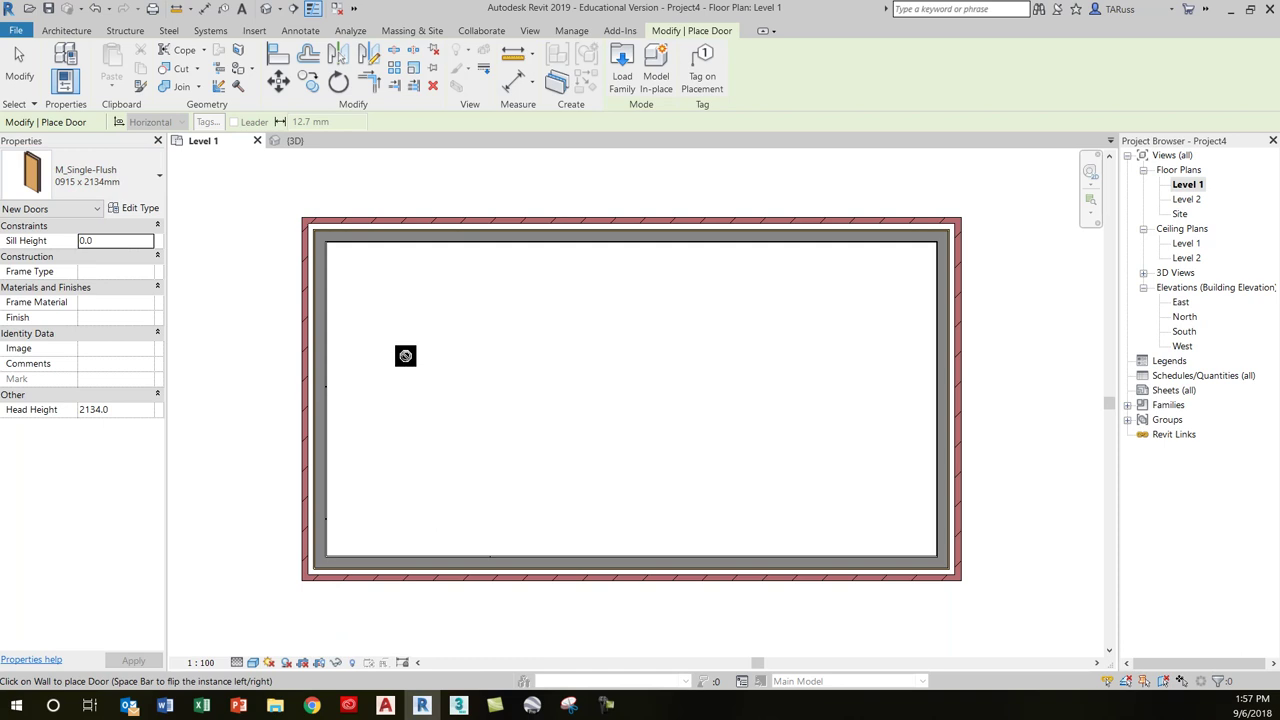
left_click(370, 575)
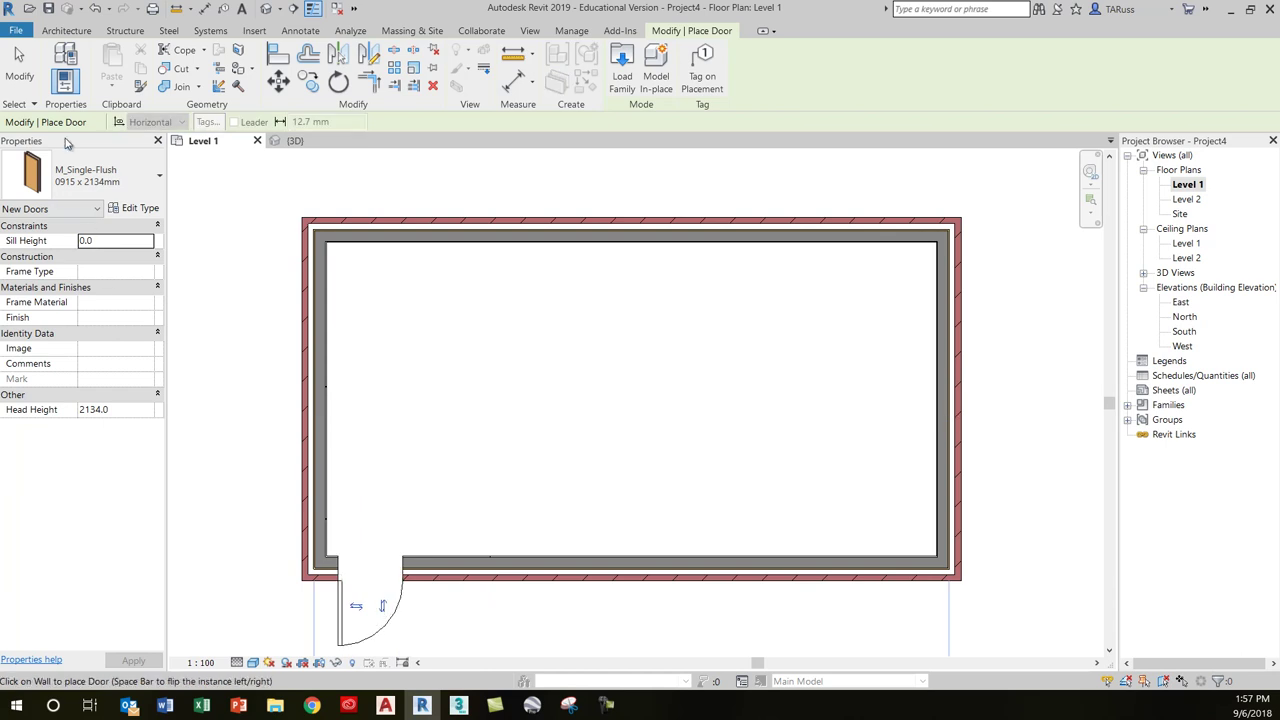
left_click(19, 65)
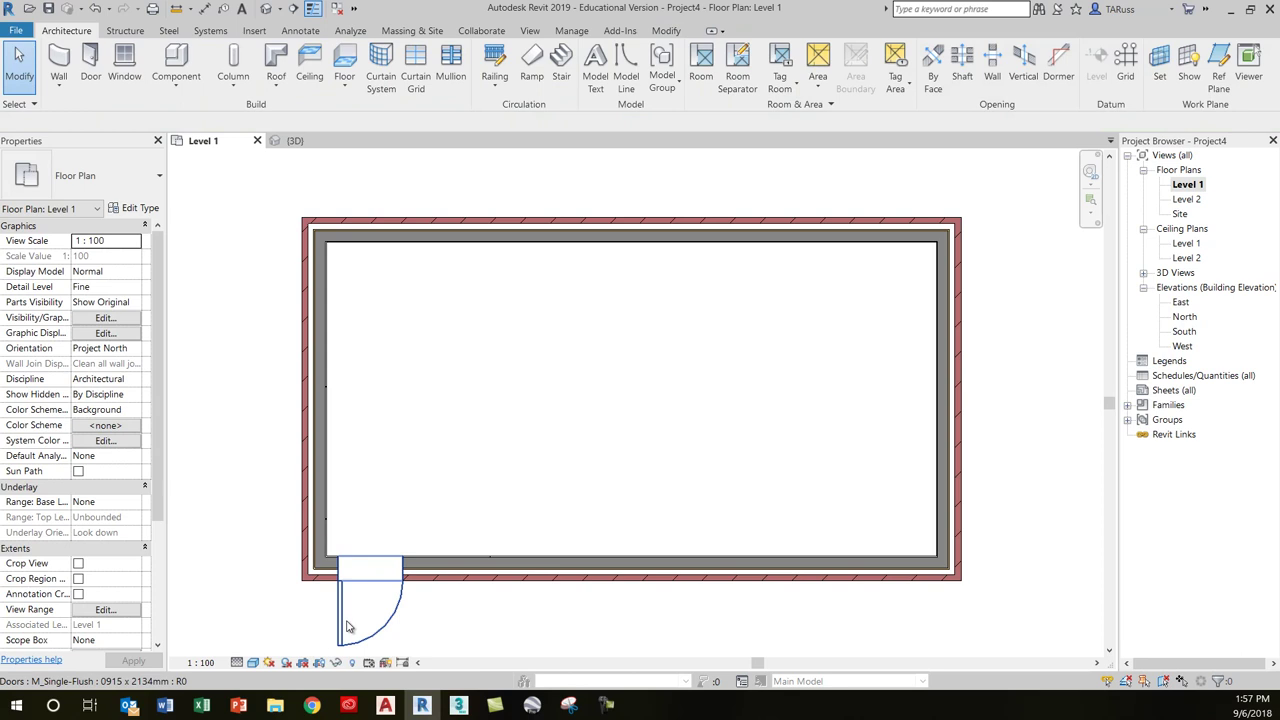
scroll(354, 563, "up", 3)
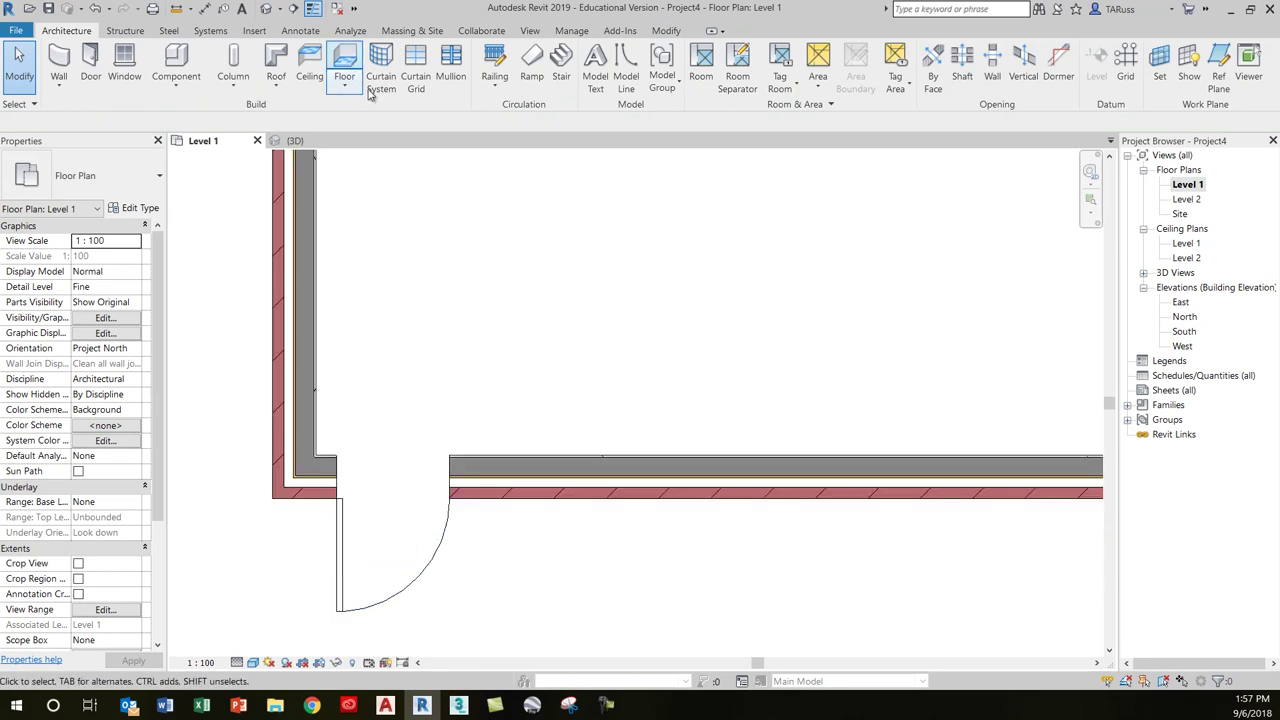
scroll(420, 540, "up", 1)
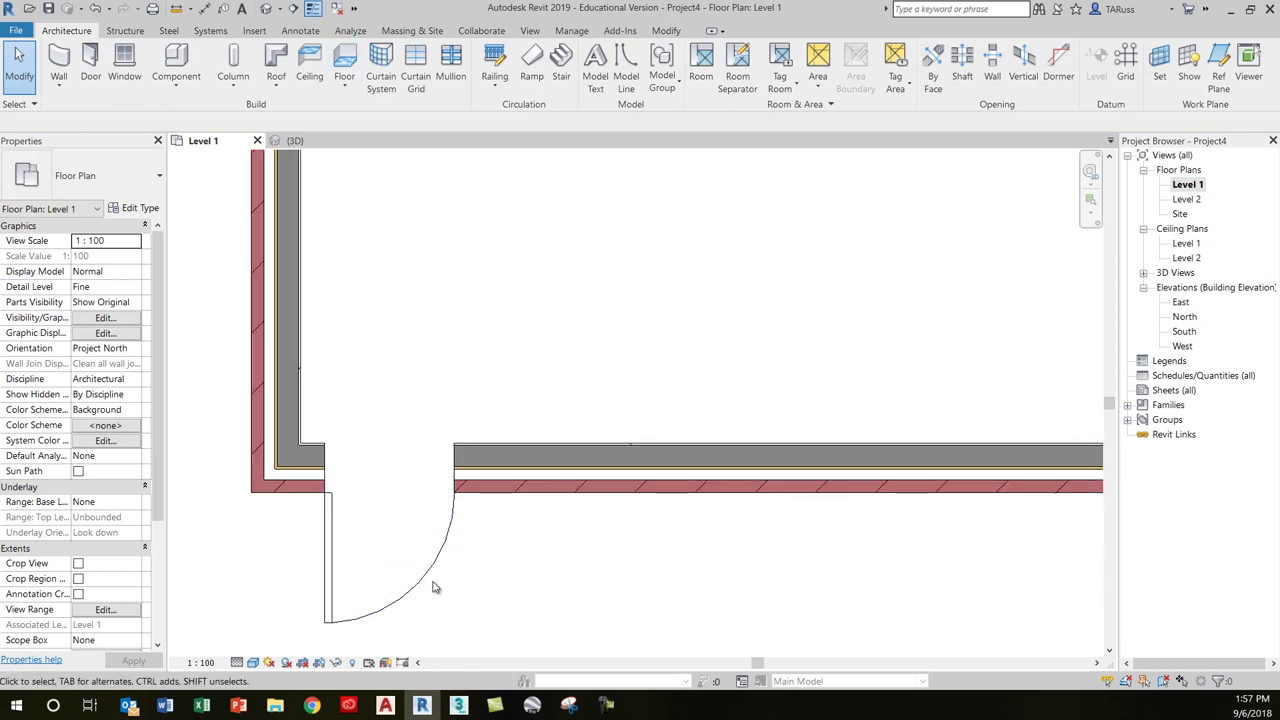
scroll(432, 588, "down", 5)
scroll(440, 400, "up", 3)
scroll(440, 400, "down", 2)
left_click(90, 58)
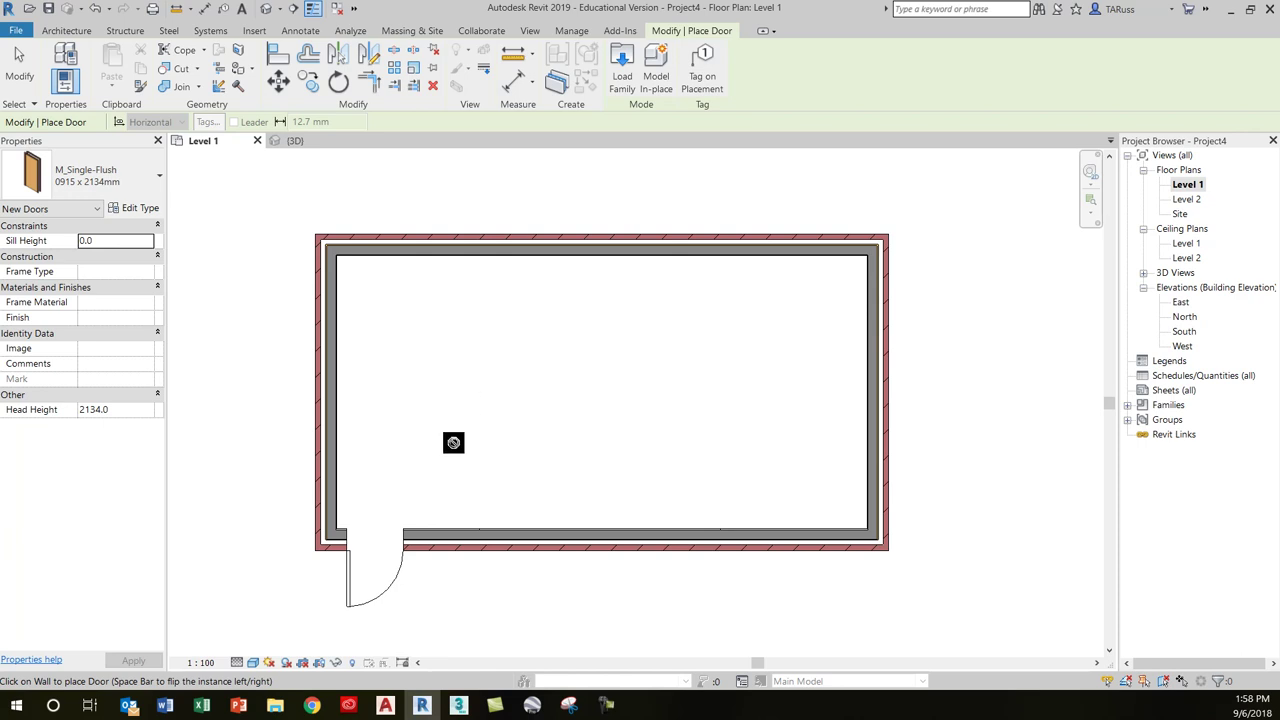
left_click(24, 88)
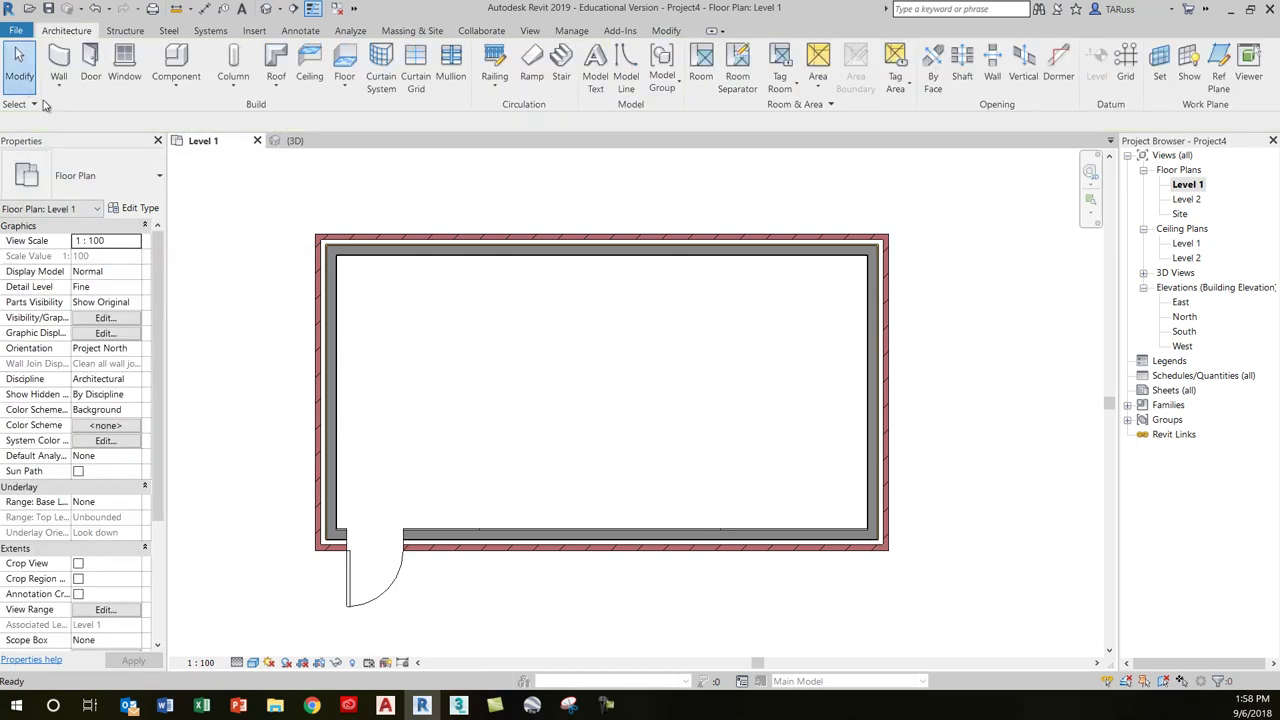
- Place four M_Fixed 0406 x 0610mm windows in the south wall, east of the door, spaced about 700 mm apart
left_click(122, 62)
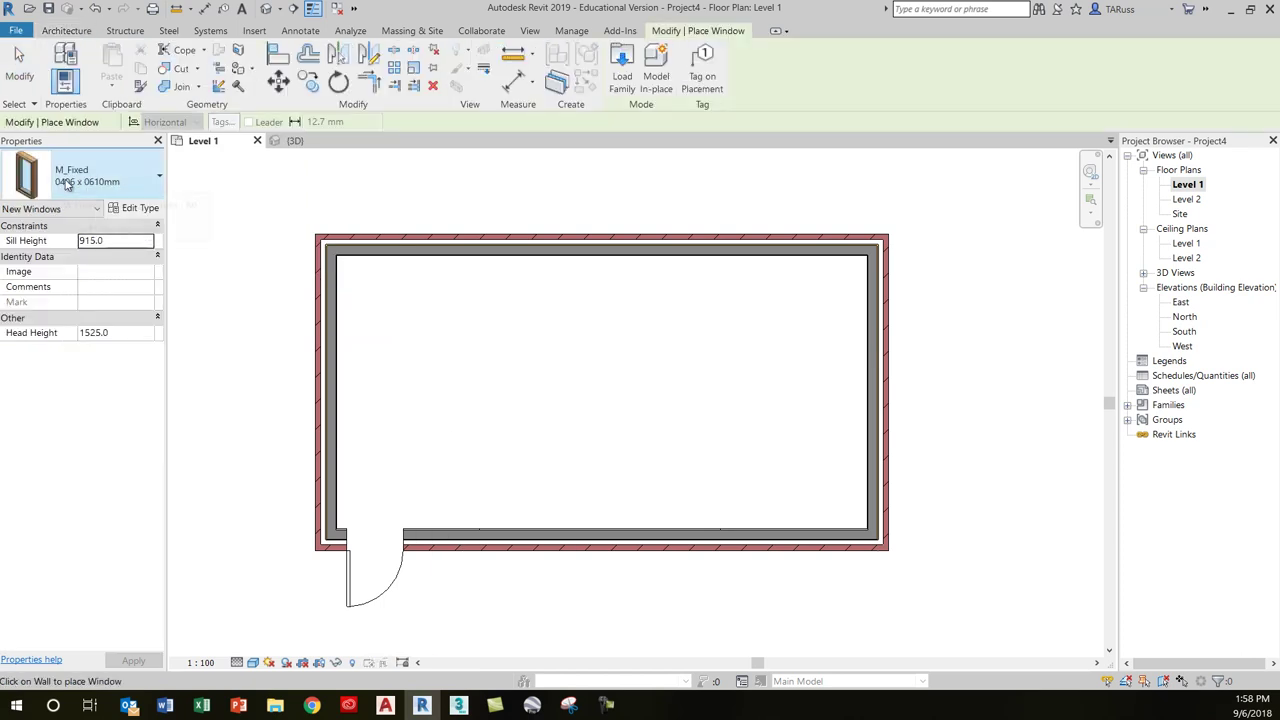
scroll(302, 544, "up", 2)
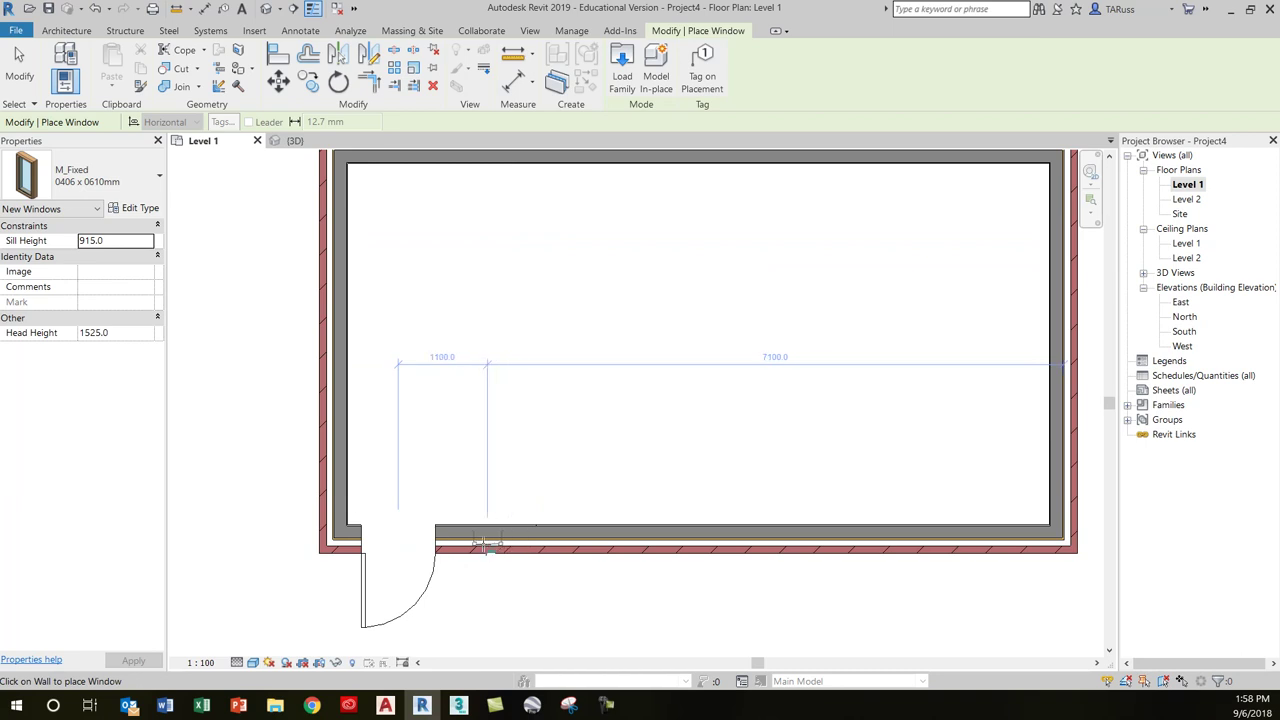
left_click(479, 547)
left_click(536, 545)
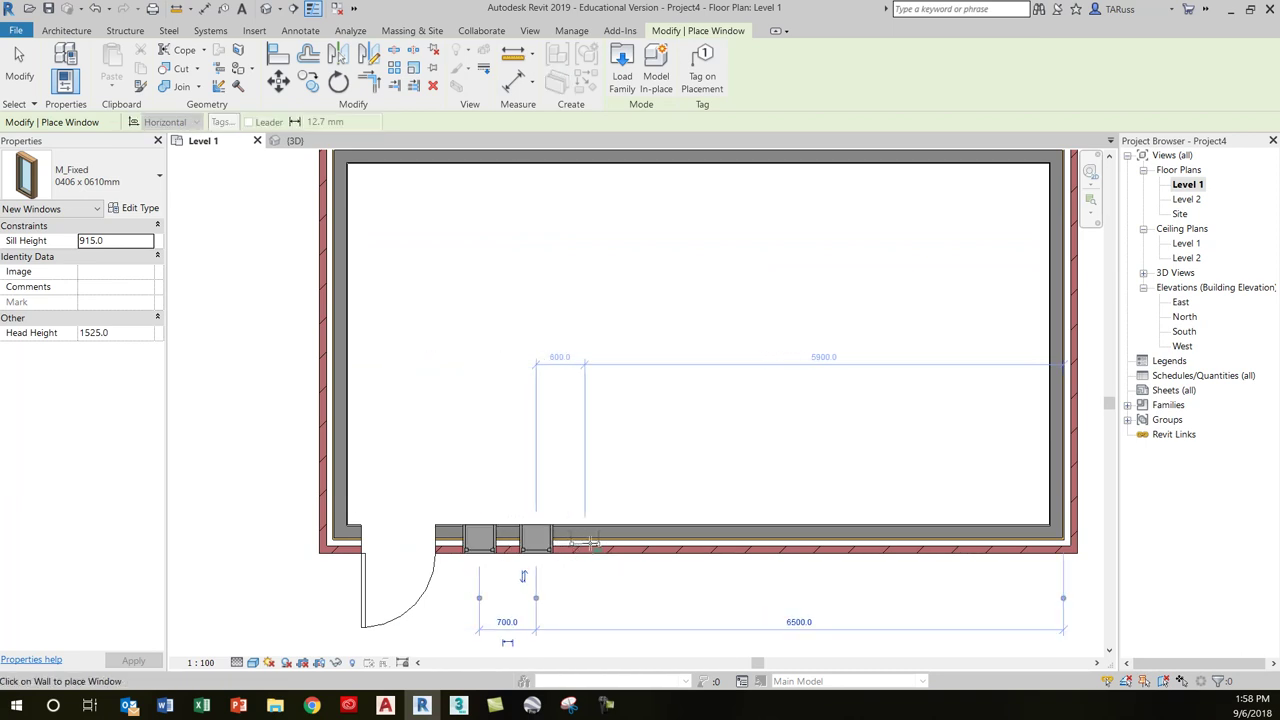
left_click(593, 542)
scroll(632, 533, "down", 1)
scroll(630, 534, "up", 1)
left_click(627, 533)
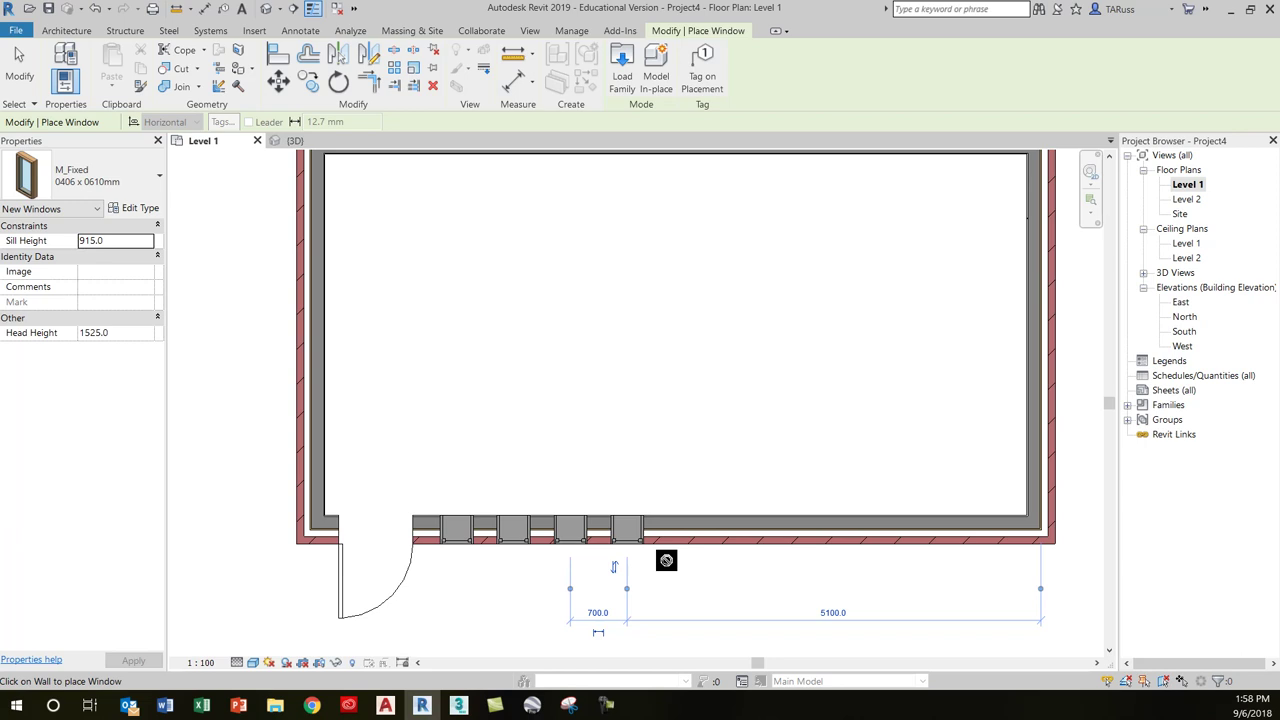
- Place two M_Fixed 0406 x 0610mm windows about 600 mm apart near the south end of the east wall
scroll(518, 488, "down", 2)
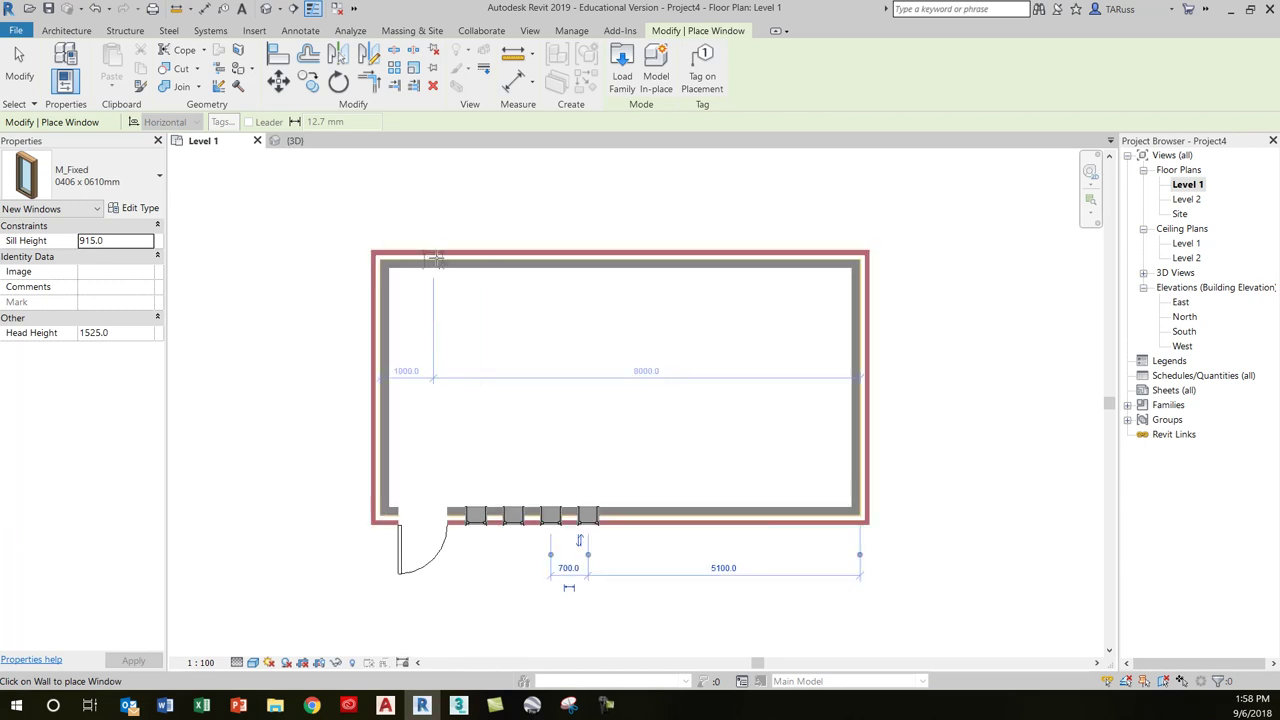
left_click(866, 456)
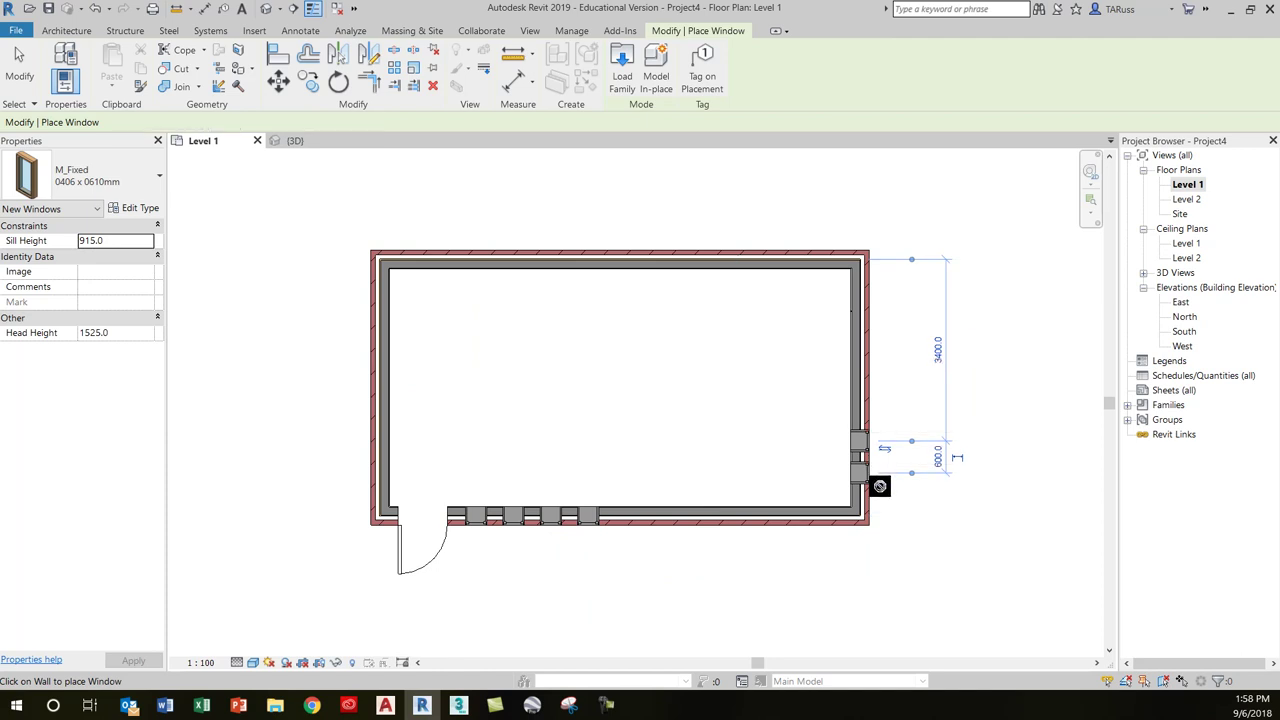
left_click(66, 30)
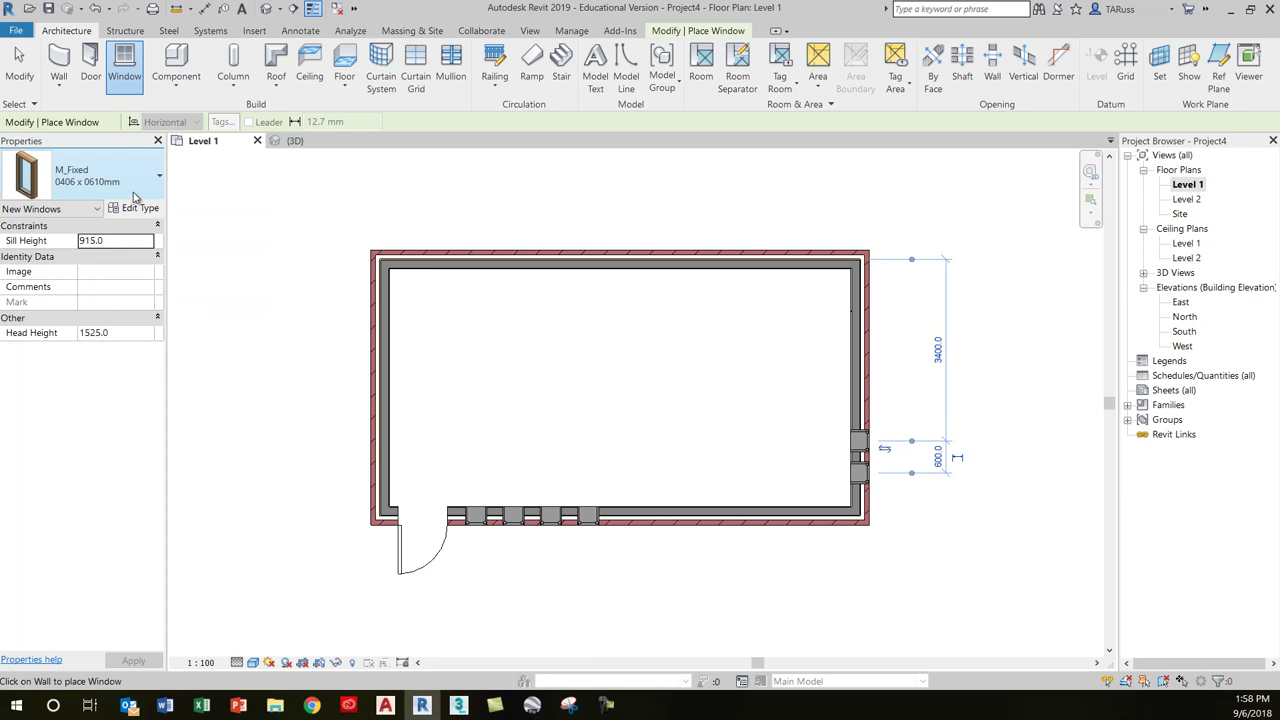
- Place an inward-swinging M_Single-Flush 0915 x 2134mm door near the north end of the east wall, about 800 mm from the north wall
left_click(91, 62)
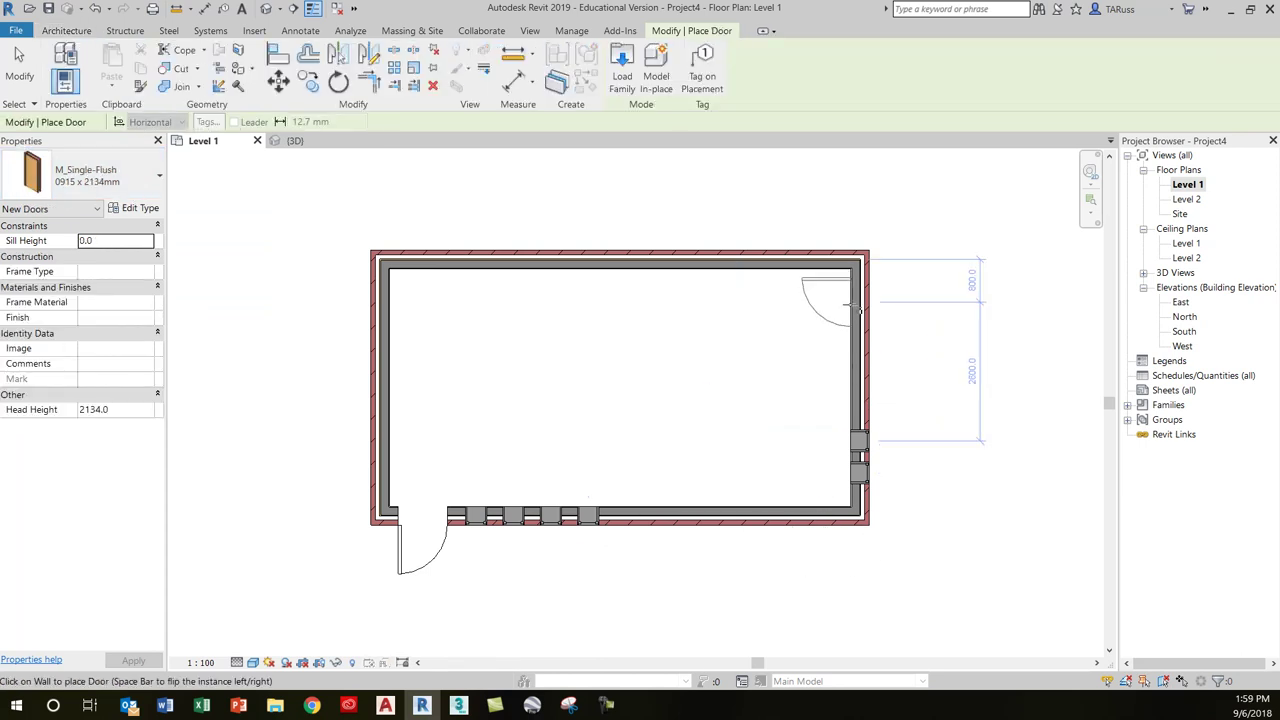
left_click(857, 308)
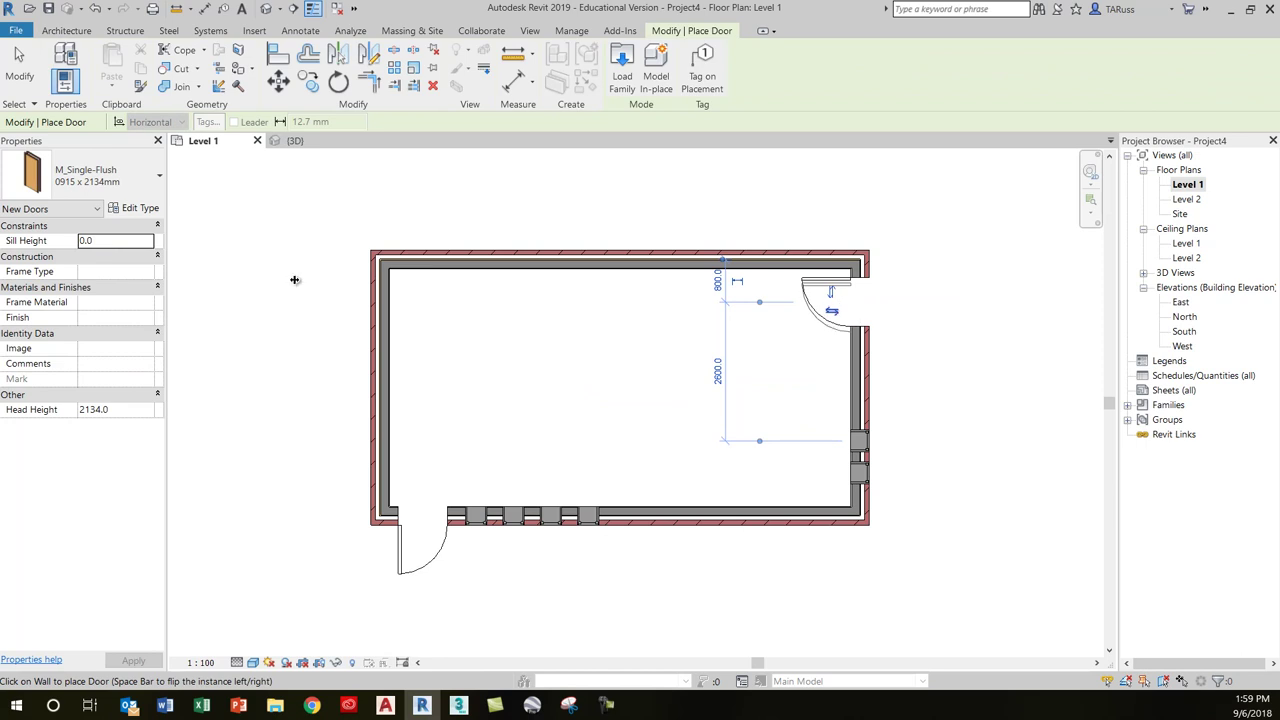
left_click(25, 70)
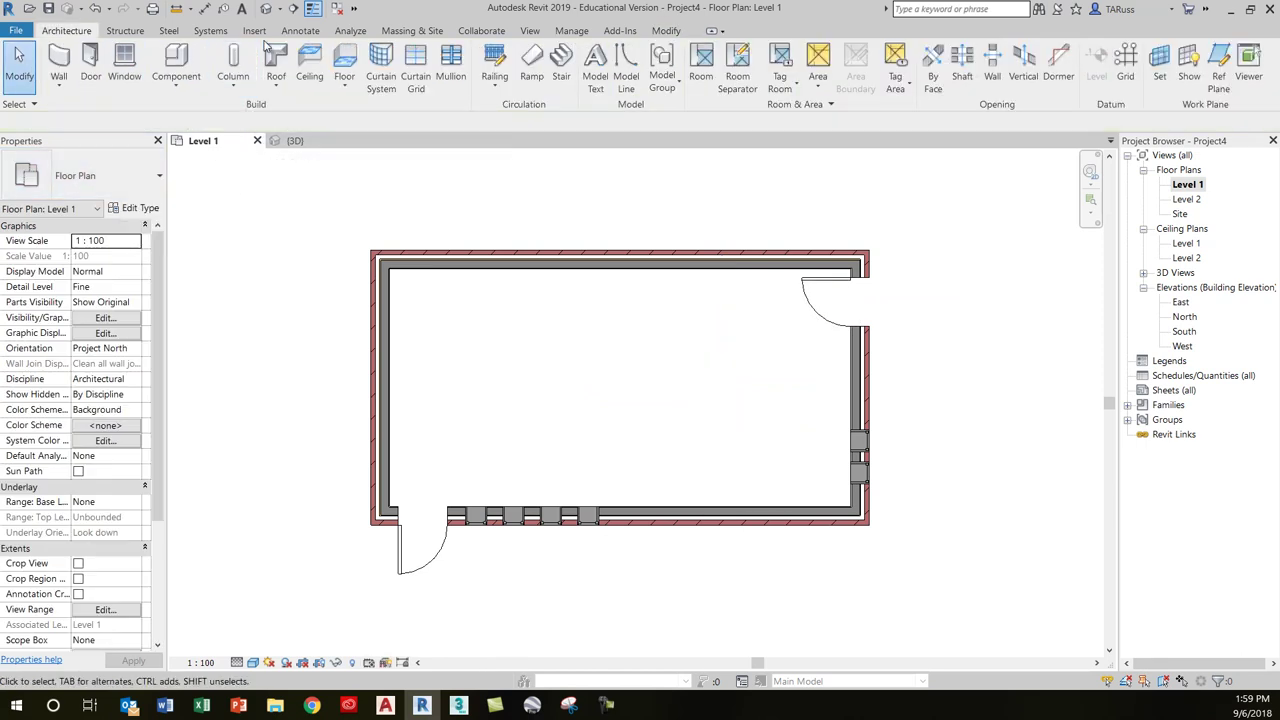
- Examine the doors and windows on the south and east walls from several angles in the 3D view
left_click(267, 8)
scroll(614, 436, "up", 5)
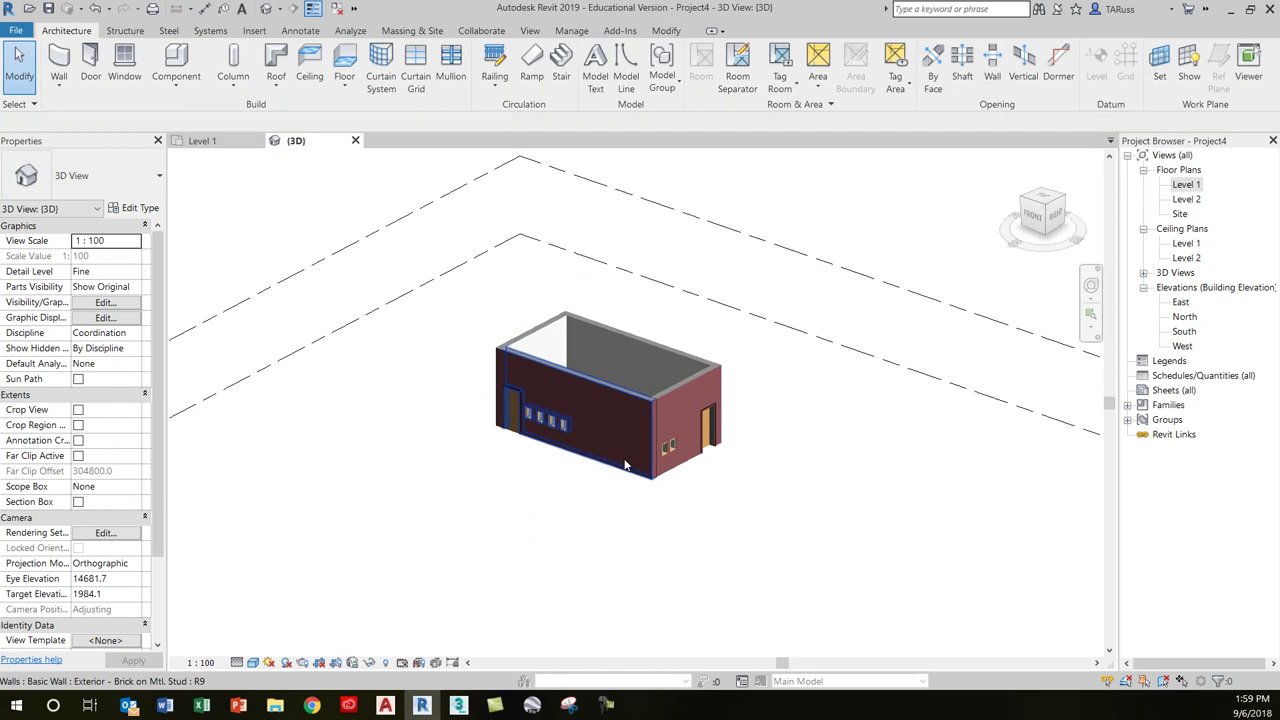
middle_click_drag(506, 460, 447, 500, "shift")
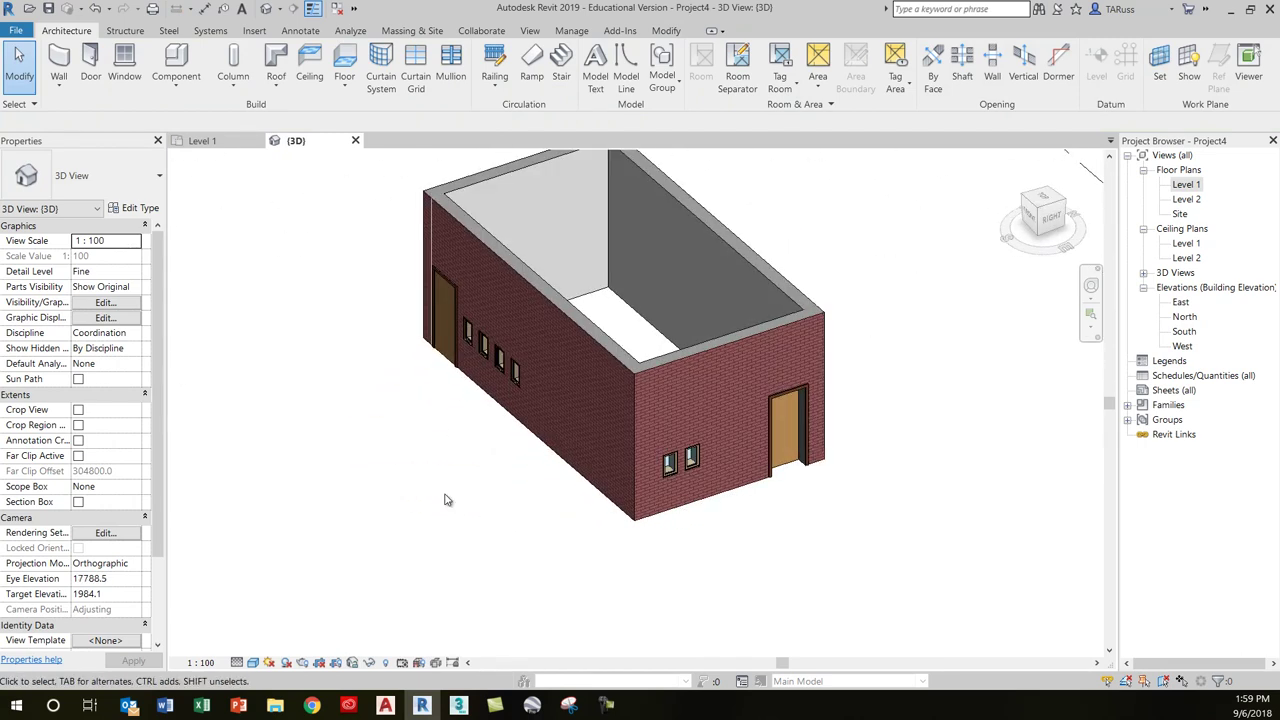
scroll(463, 455, "down", 3)
middle_click_drag(463, 451, 490, 443, "shift")
scroll(488, 420, "up", 2)
middle_click_drag(486, 394, 460, 470, "shift")
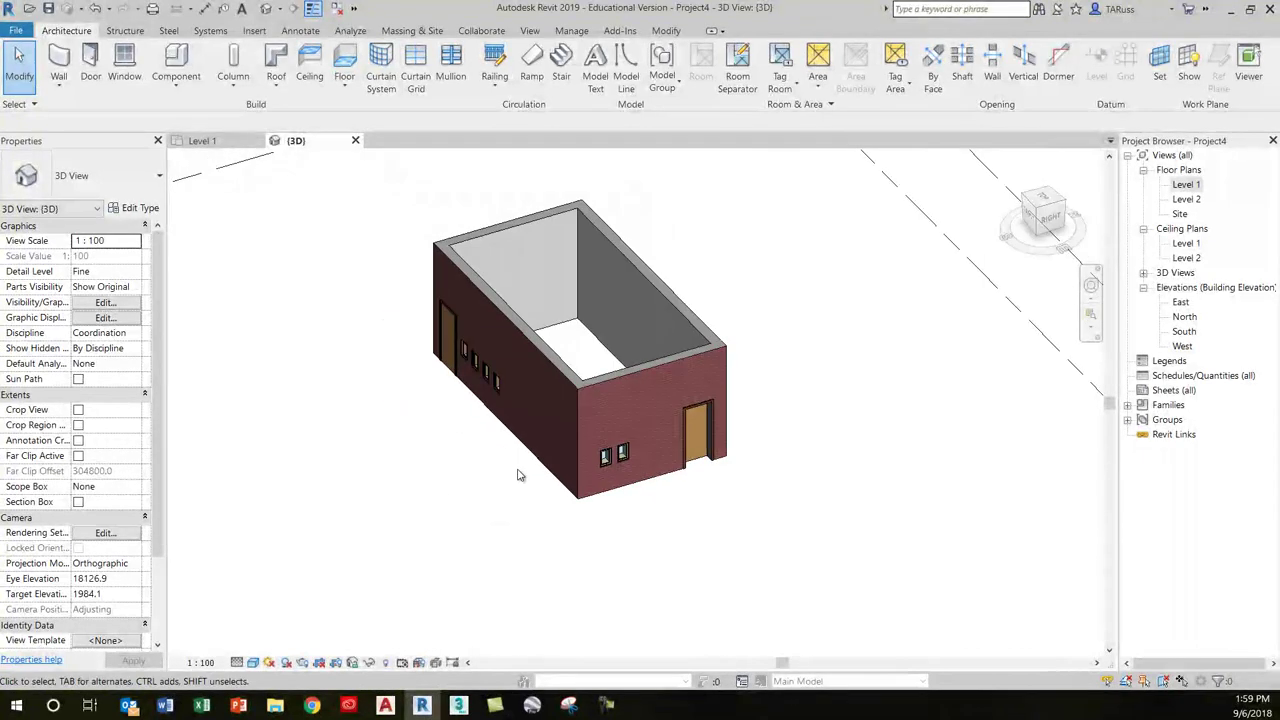
middle_click_drag(648, 381, 652, 444, "shift")
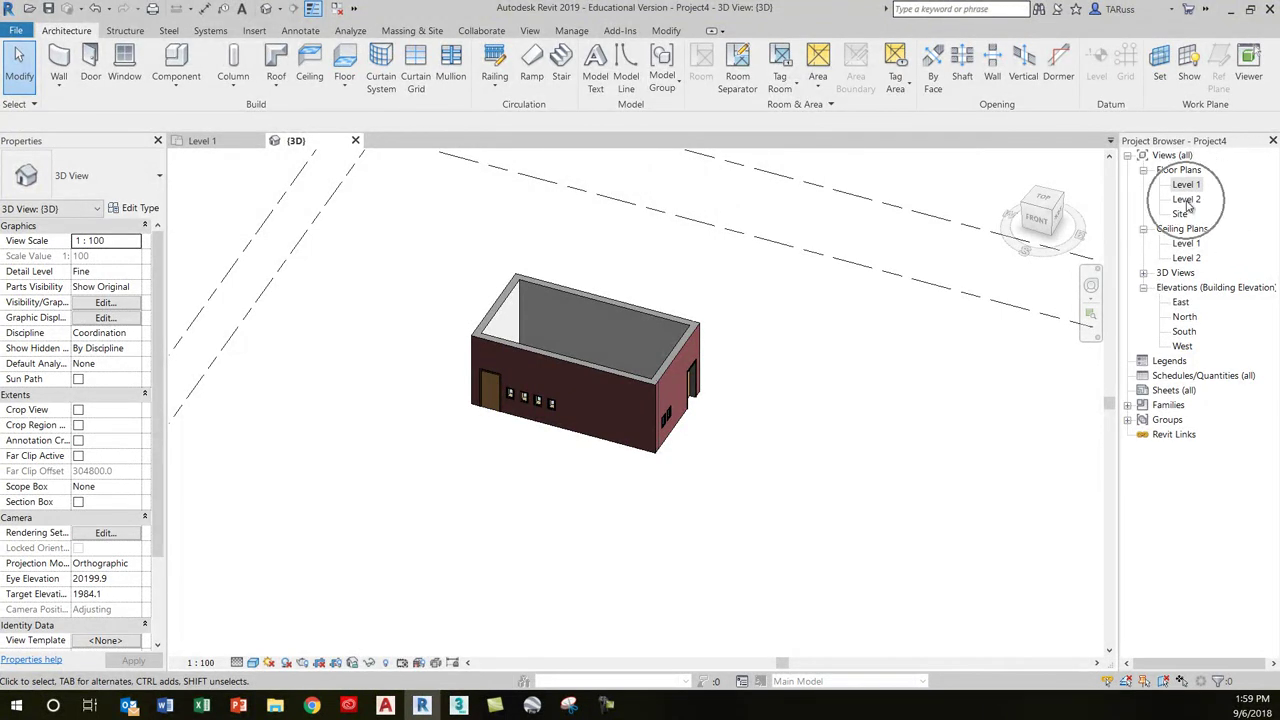
- Open the Level 2 floor plan and start a Roof by Footprint over the building outline
double_click(1187, 201)
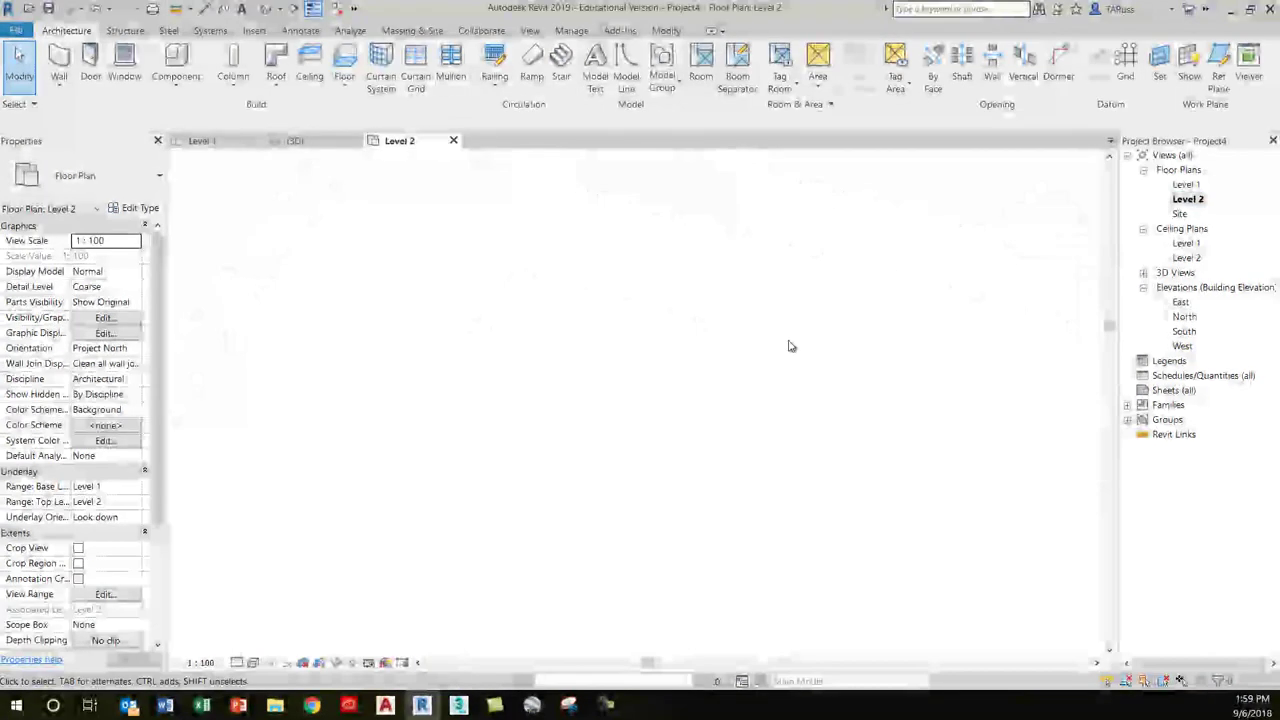
scroll(606, 387, "up", 4)
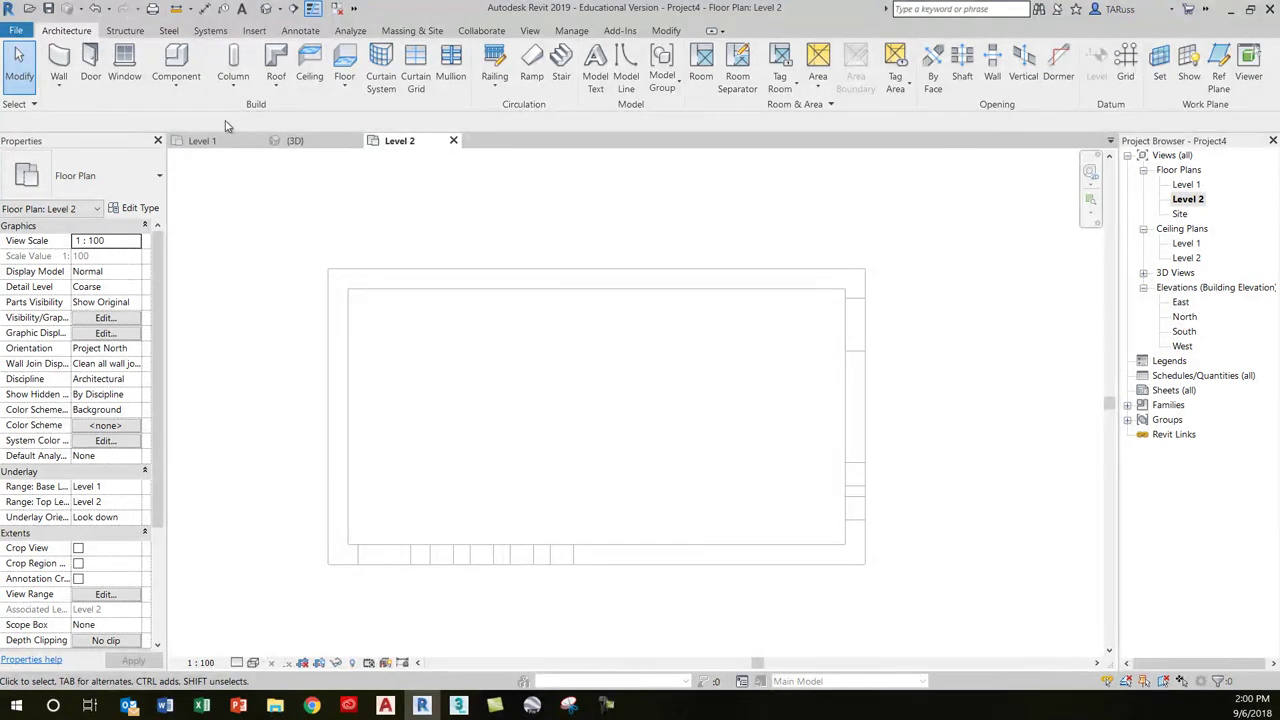
left_click(281, 63)
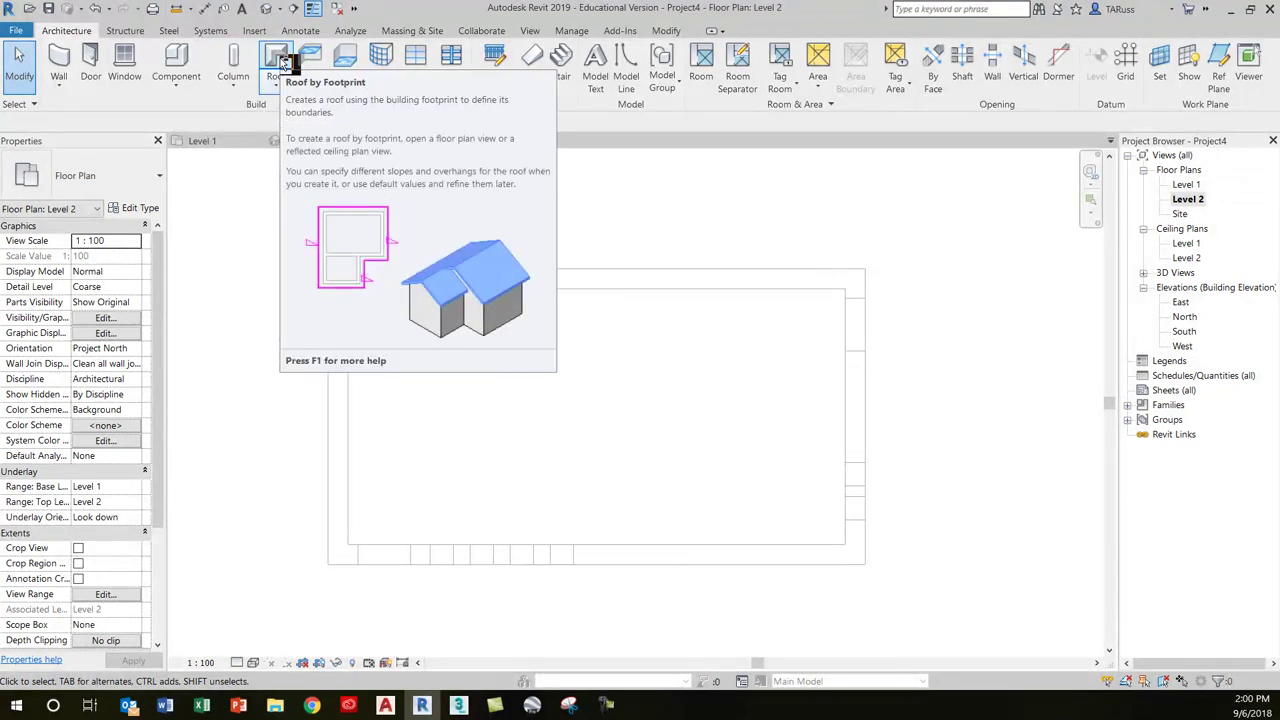
left_click(268, 92)
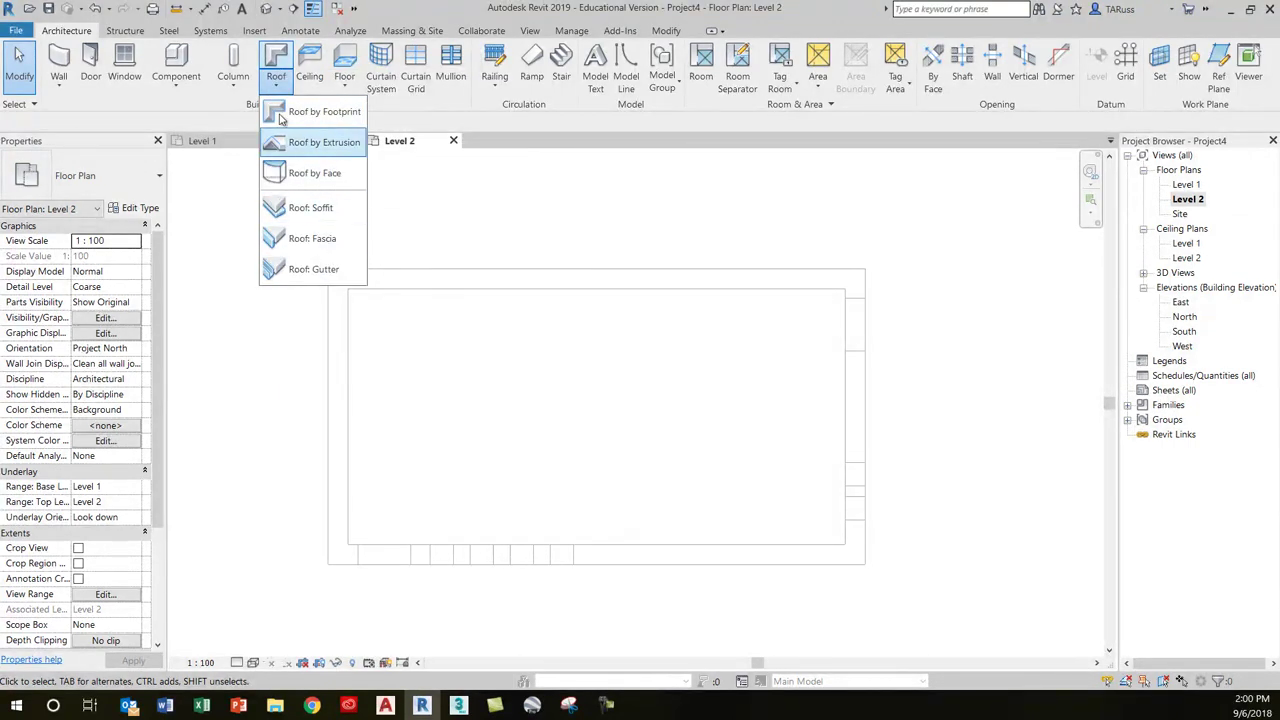
left_click(208, 108)
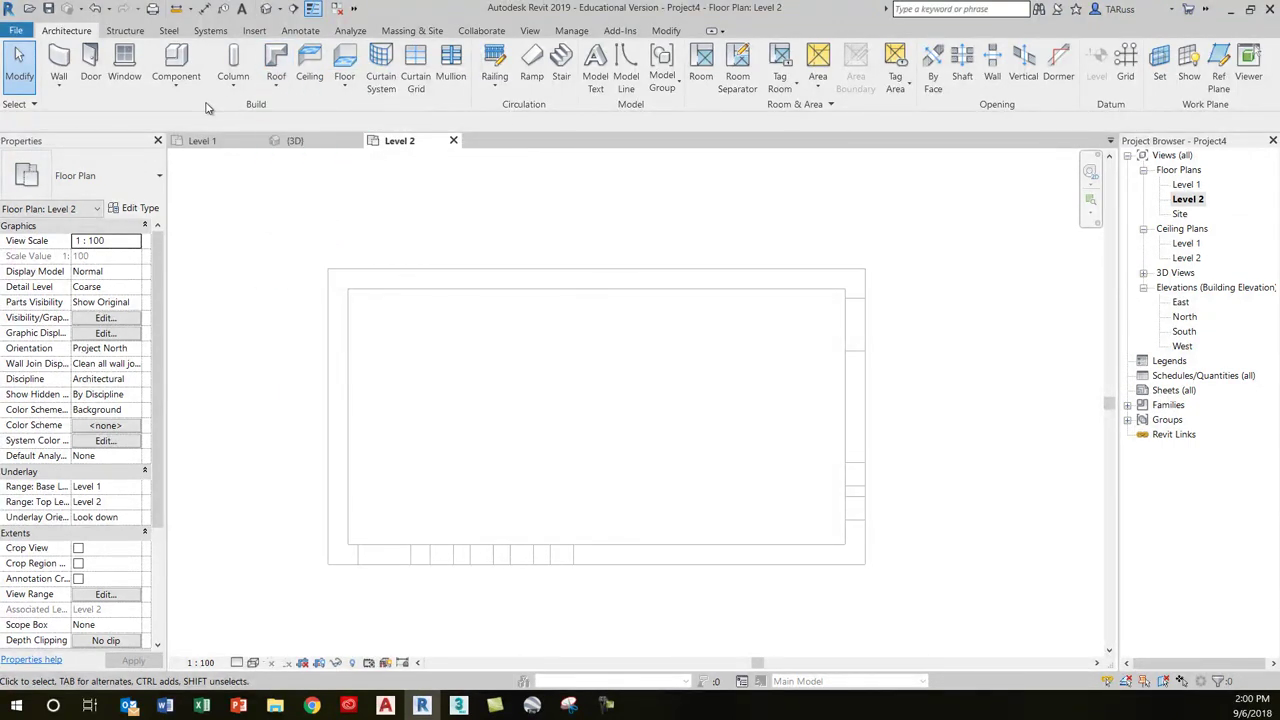
left_click(279, 60)
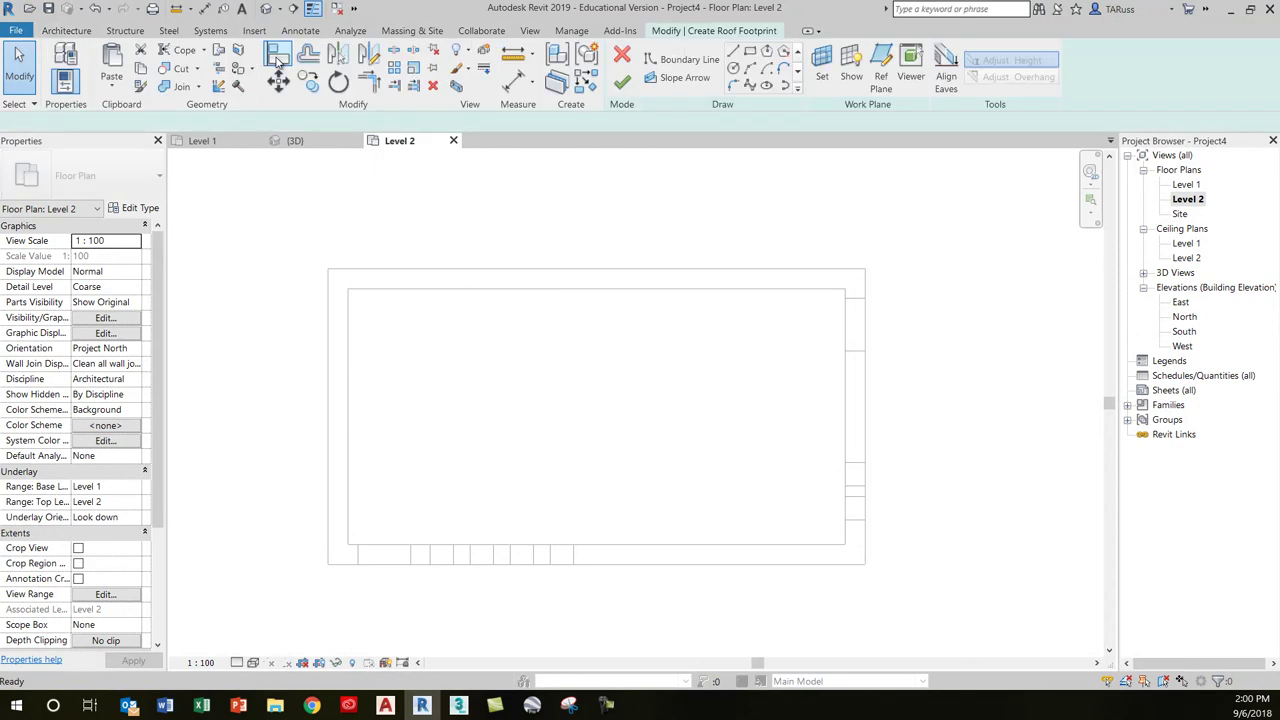
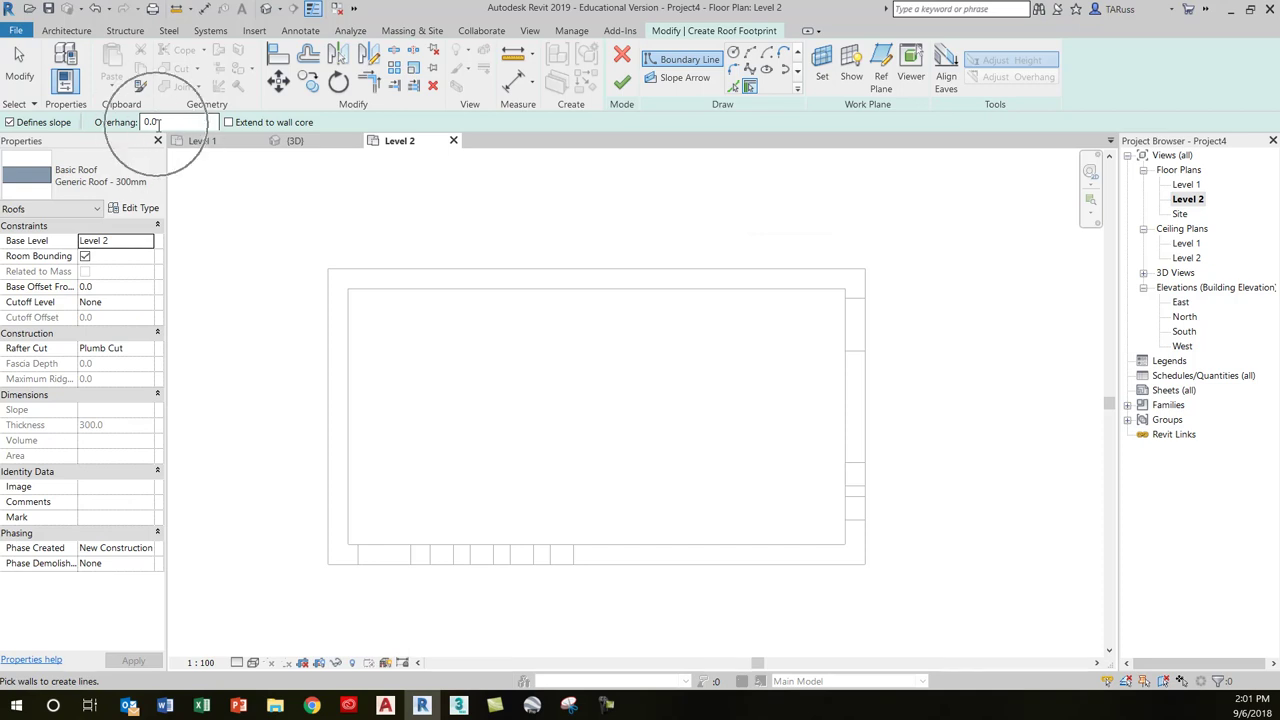
- Try to create the roof boundary by picking the walls with a 600 mm overhang
left_click(162, 122)
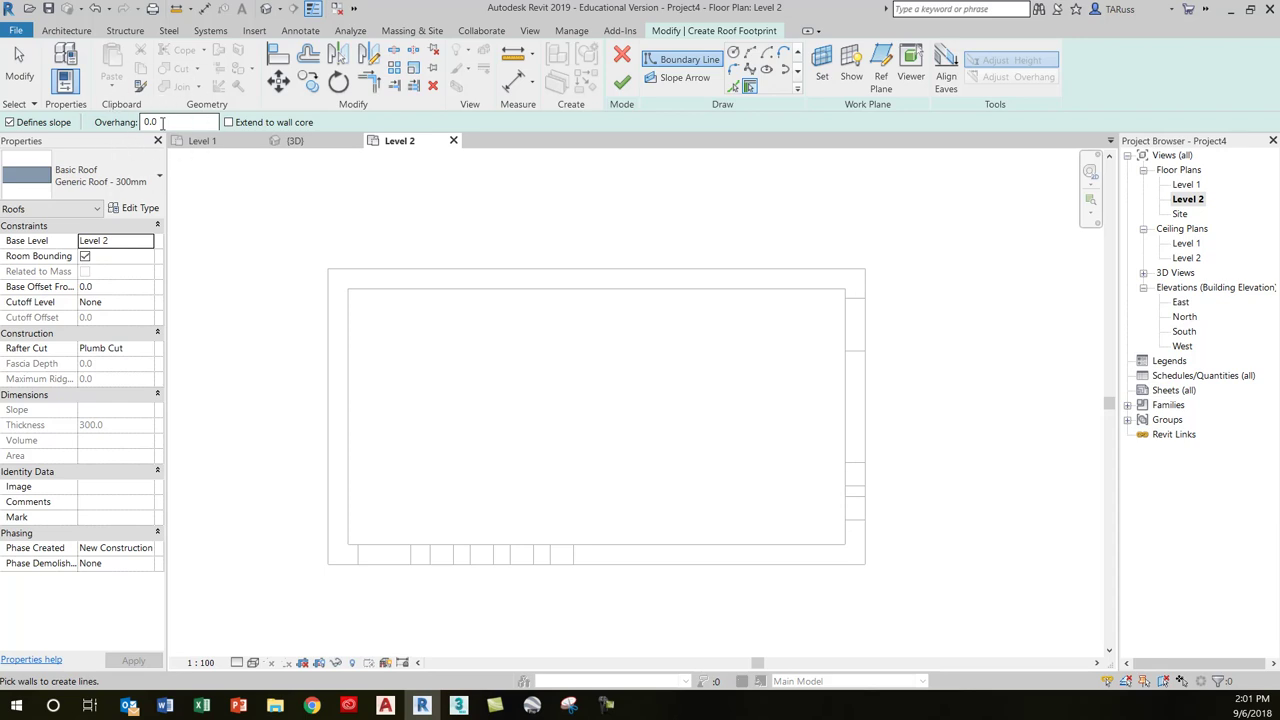
left_click_drag(157, 121, 140, 127)
type("600")
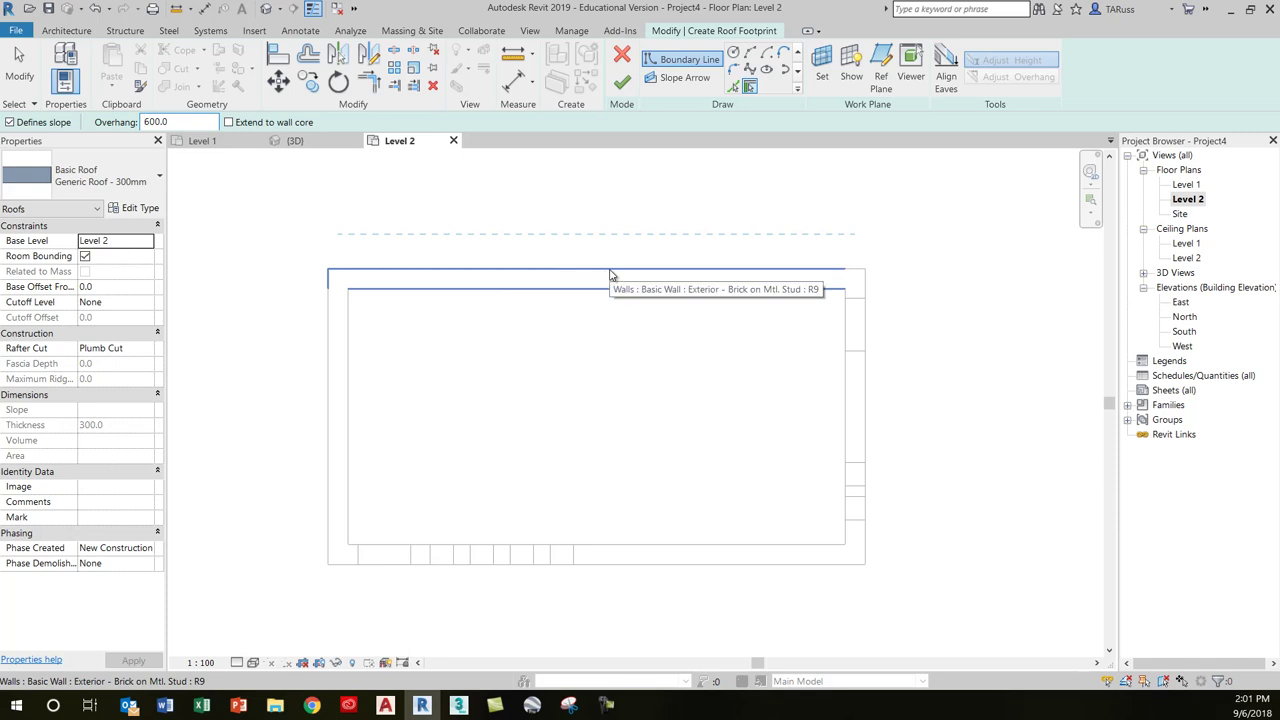
left_click(611, 273)
left_click(611, 273)
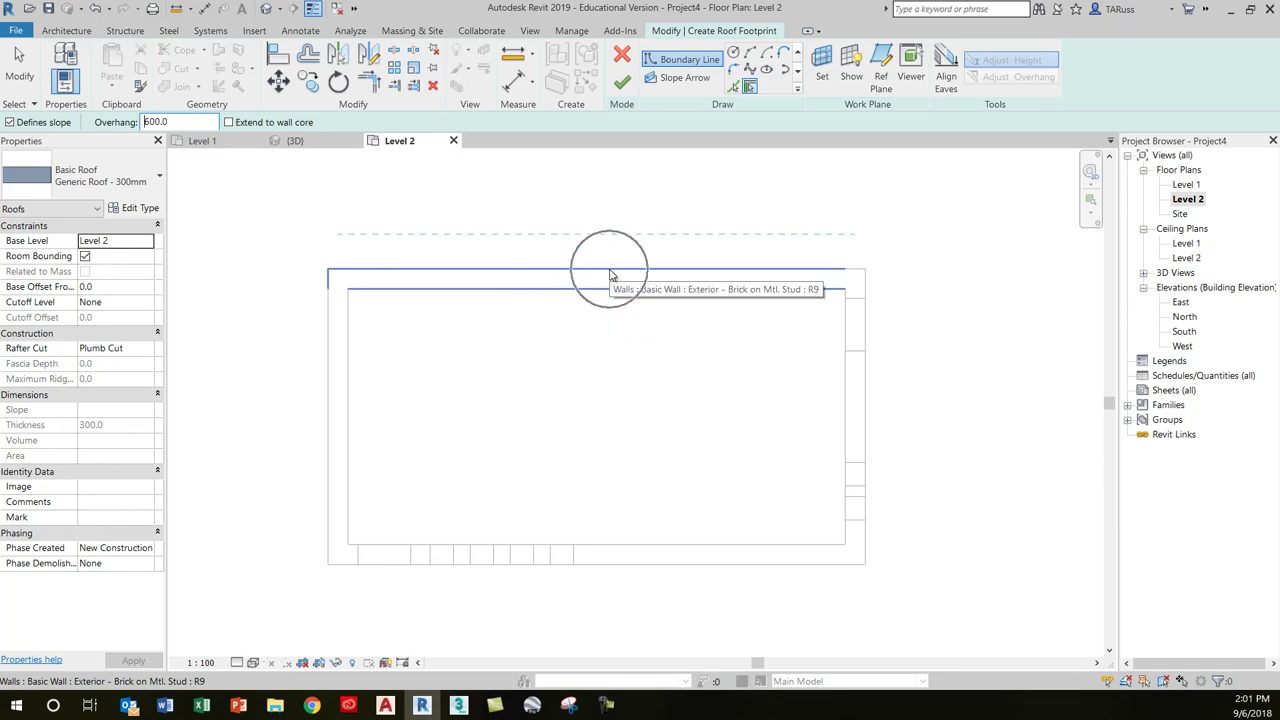
left_click(611, 273)
left_click(611, 273)
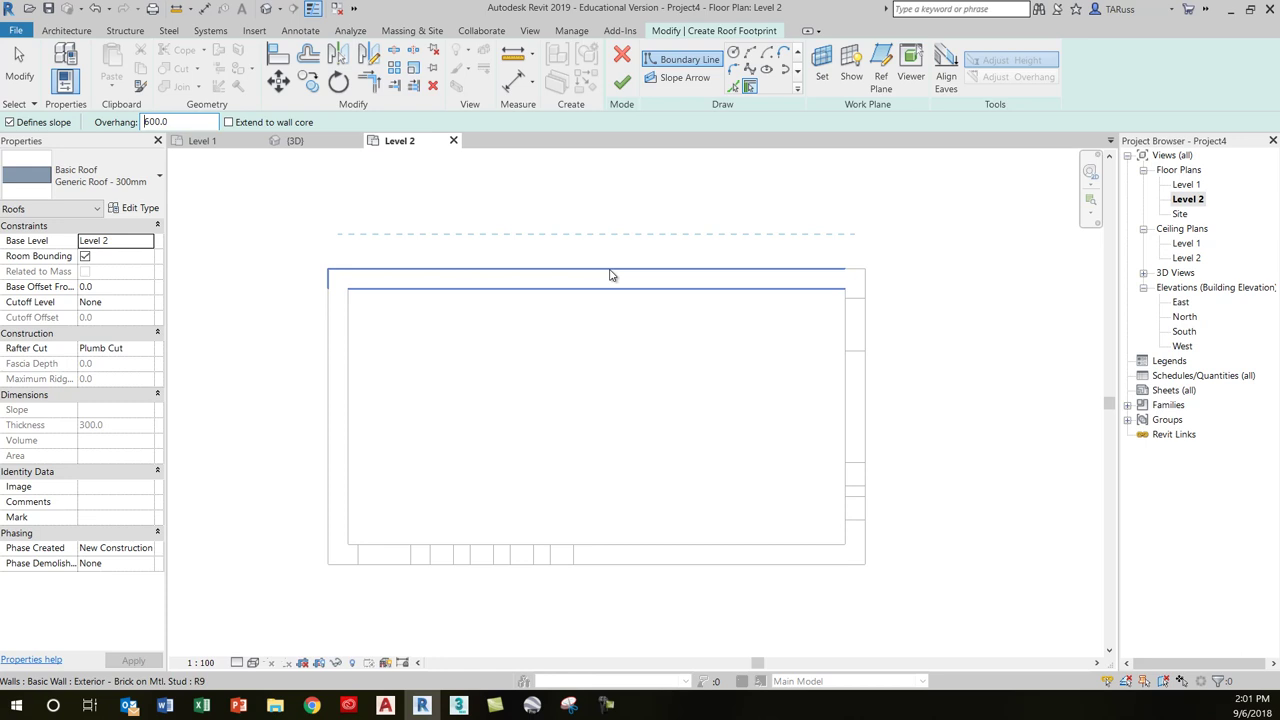
key("ctrl+a")
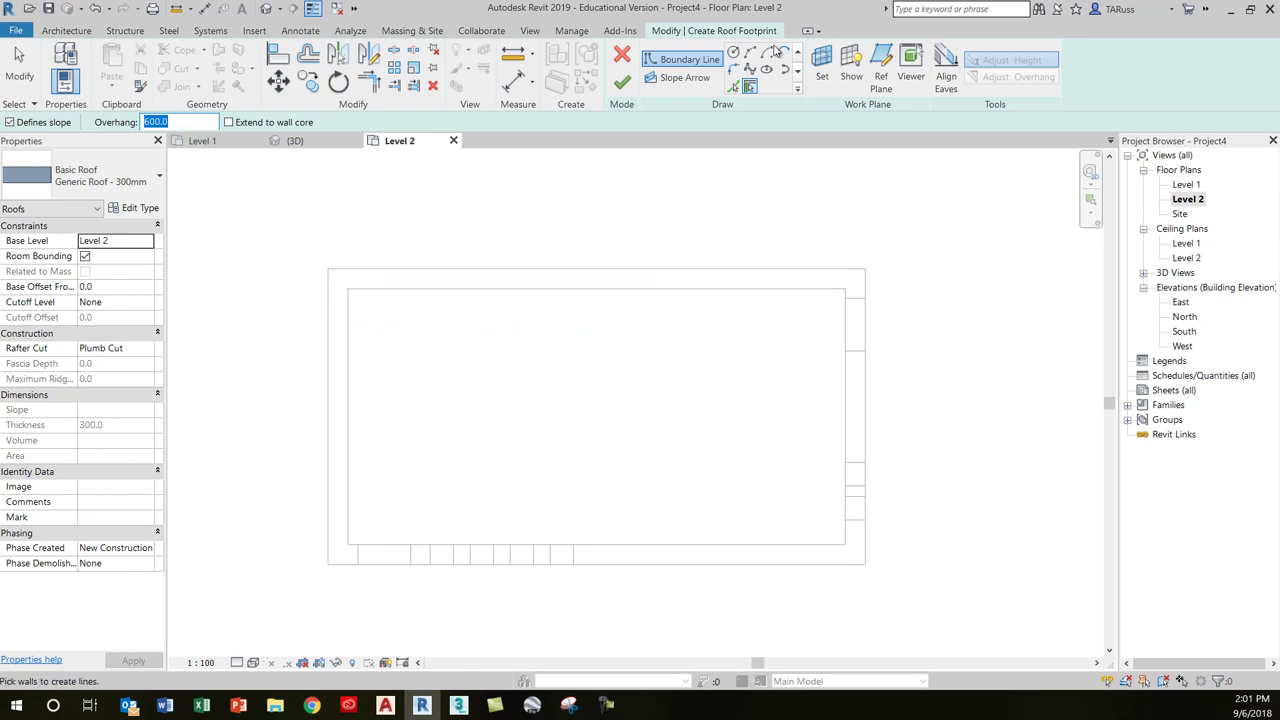
left_click(749, 86)
key("Tab")
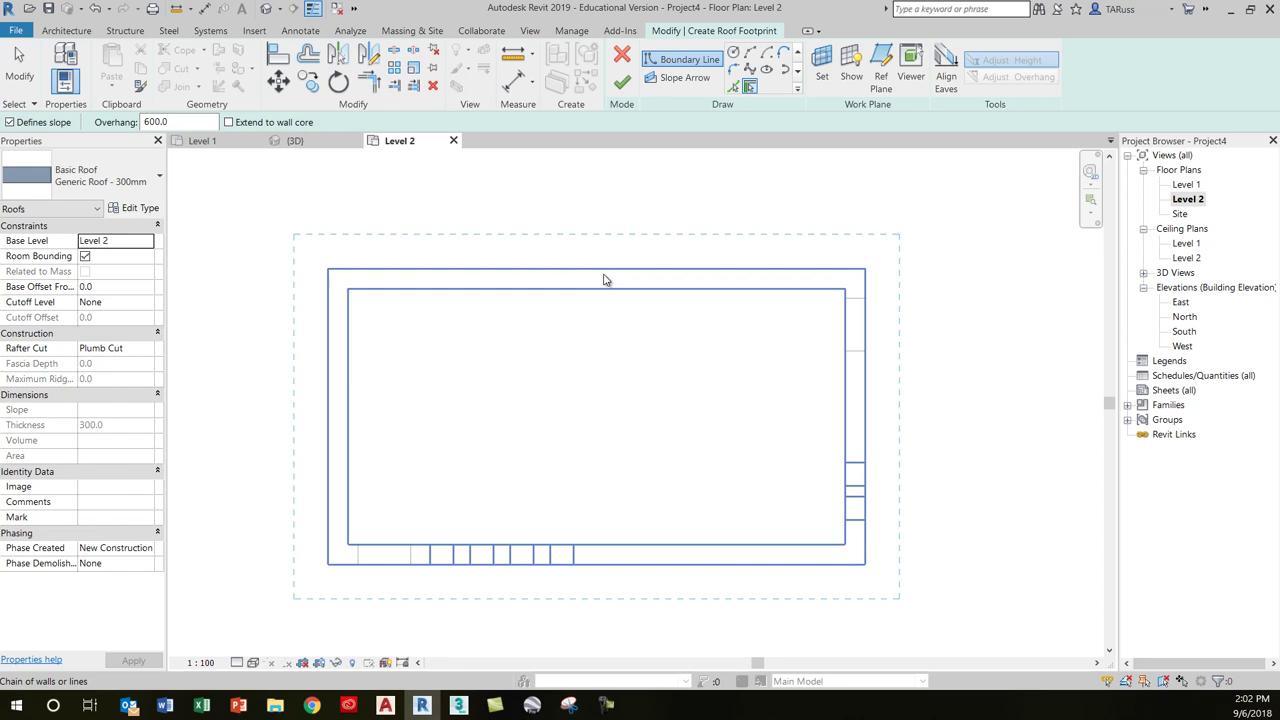
- Create the rectangular roof boundary by picking the four outer wall edges with Pick Lines at a 600 mm offset, keeping Defines slope on
left_click(734, 88)
double_click(131, 122)
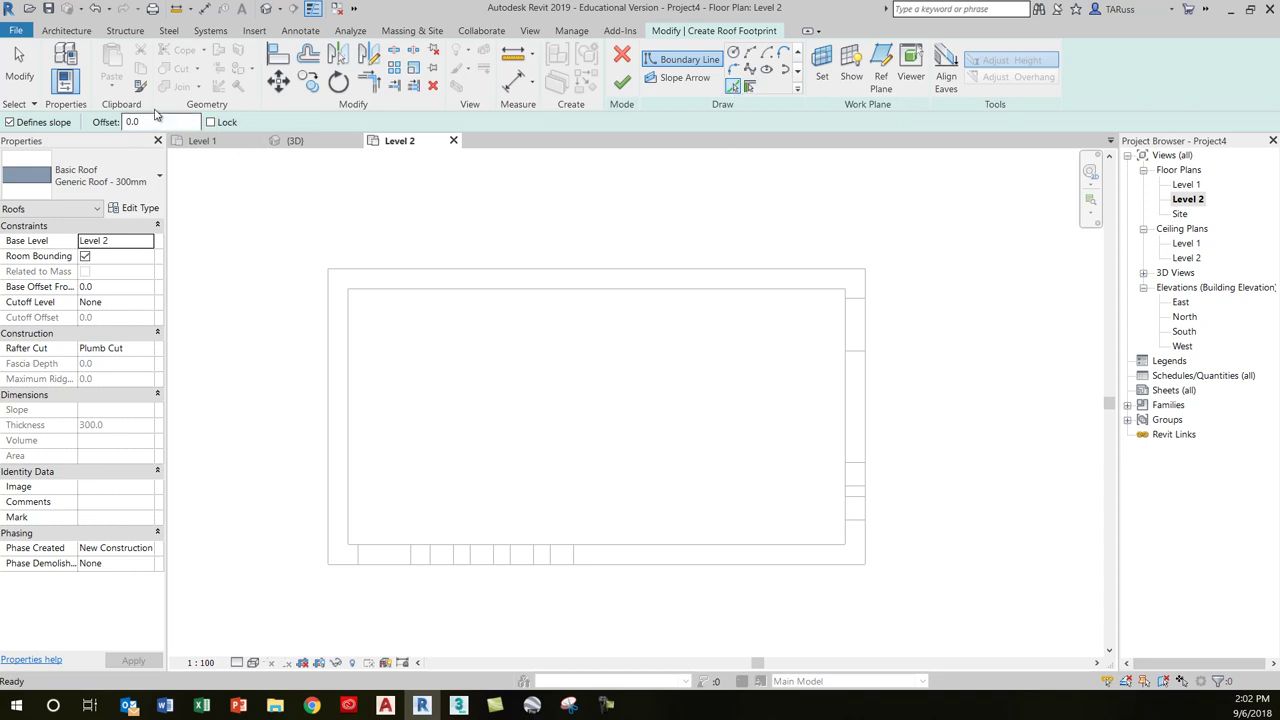
type("600")
key("Return")
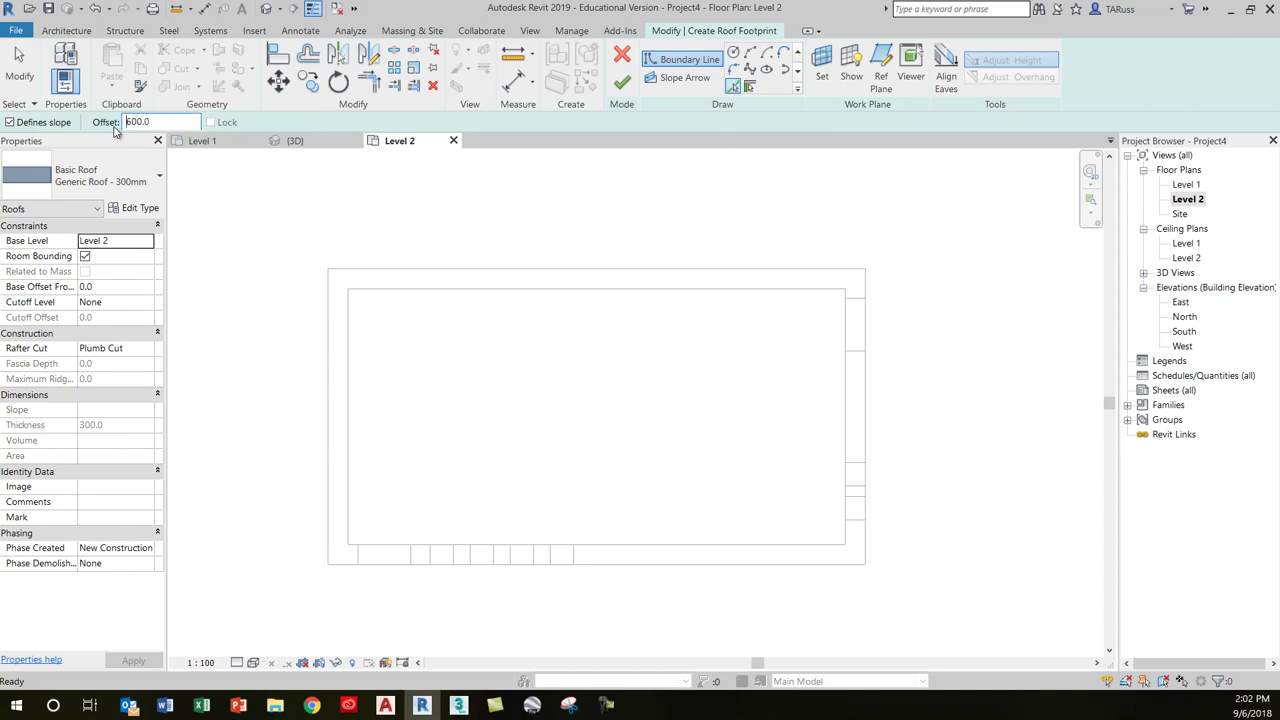
left_click(600, 269)
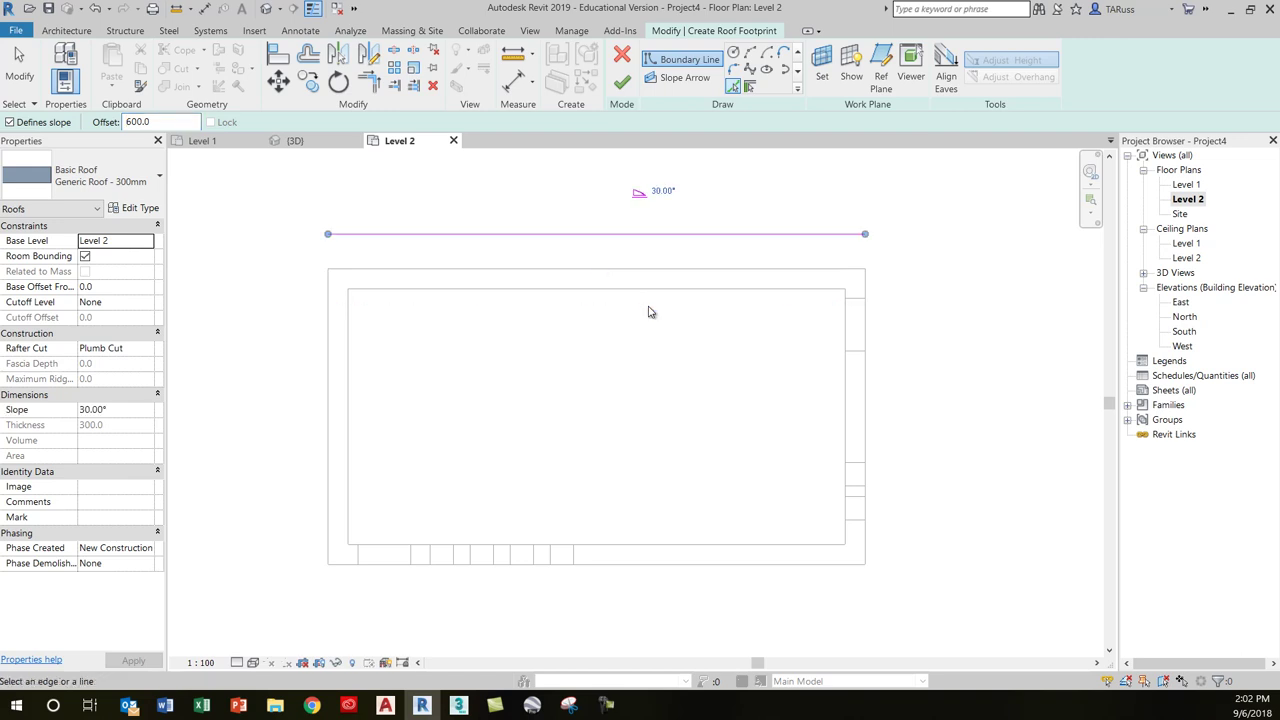
left_click(872, 408)
left_click(677, 567)
left_click(328, 447)
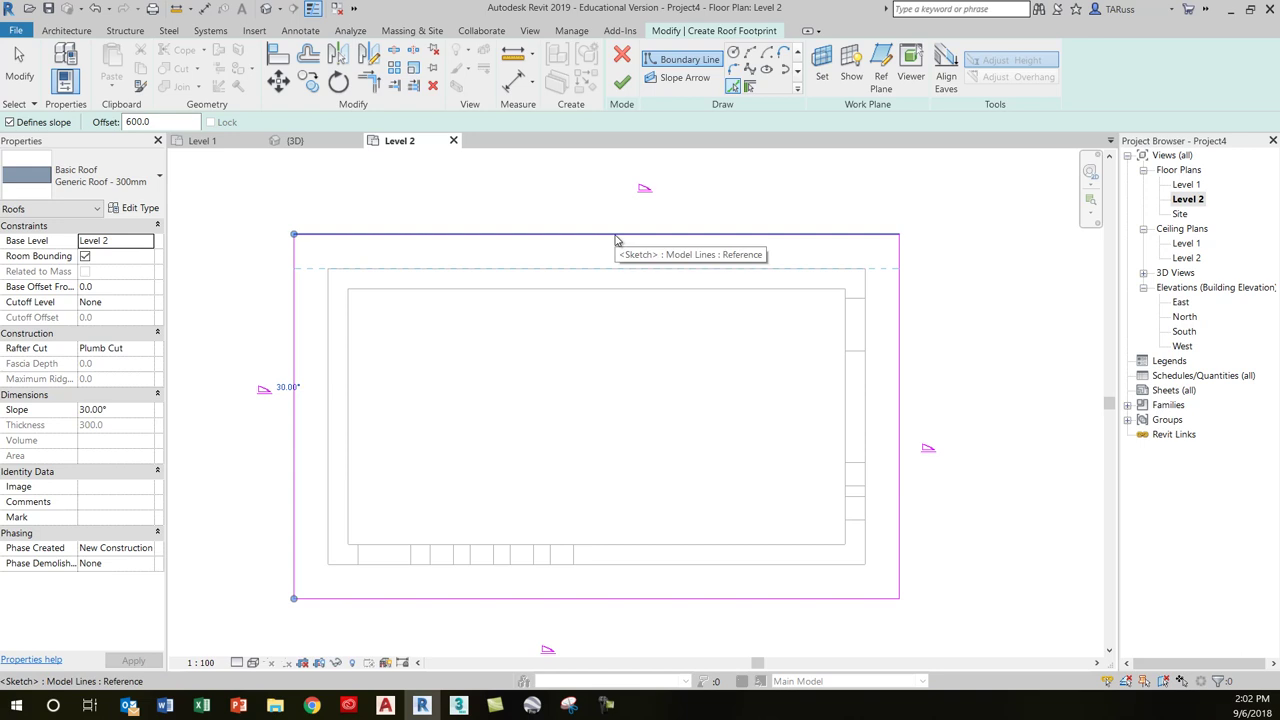
key("Escape")
key("Escape")
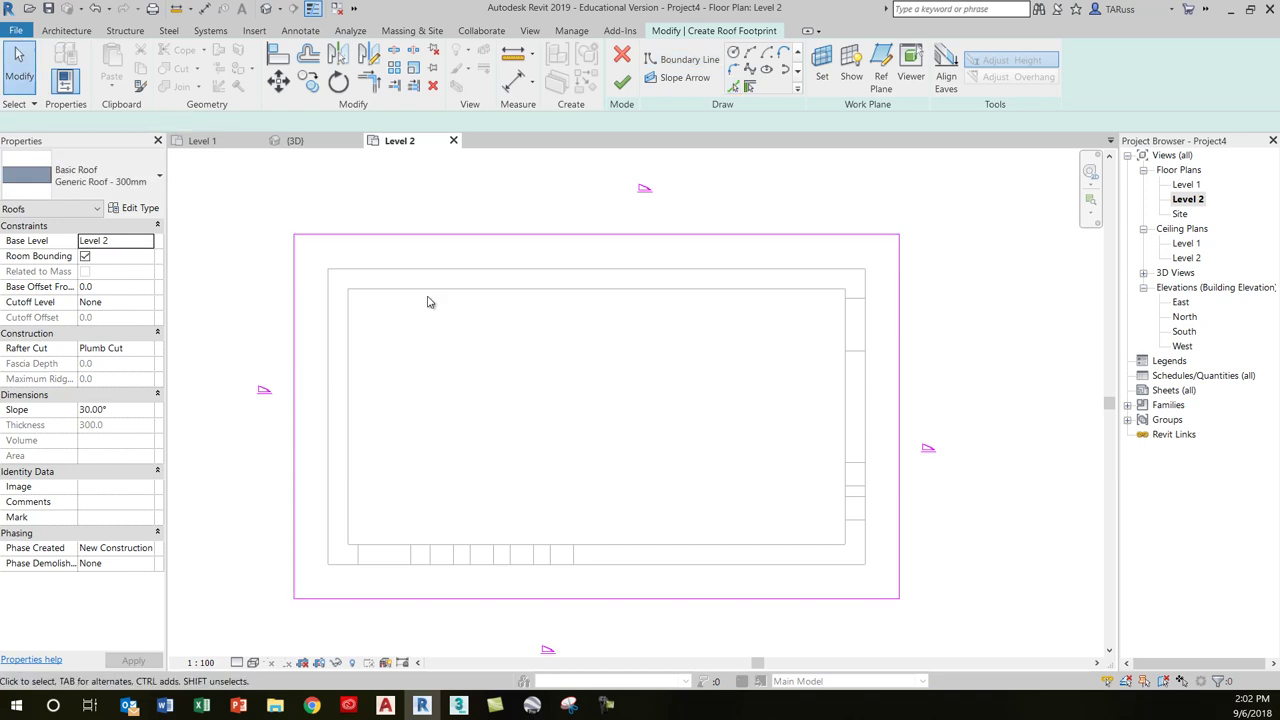
- Finish the roof footprint sketch to generate the roof with all four sides sloped
scroll(660, 369, "down", 3)
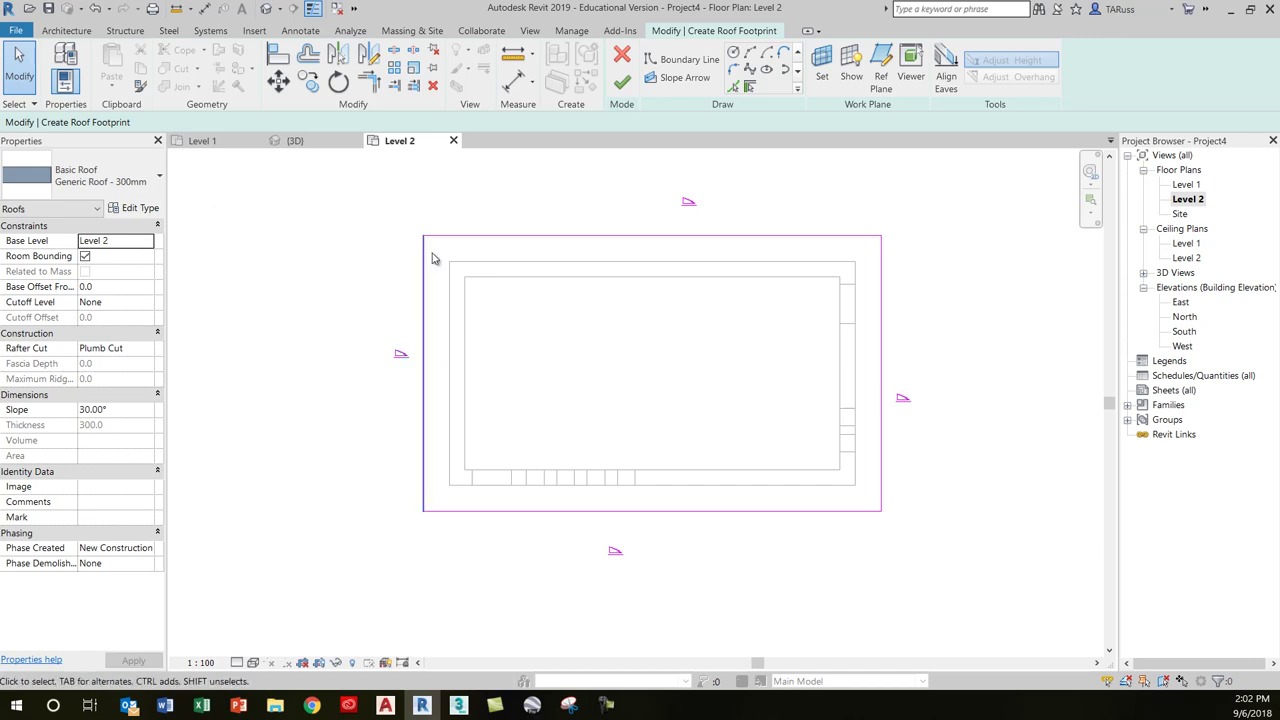
left_click(115, 410)
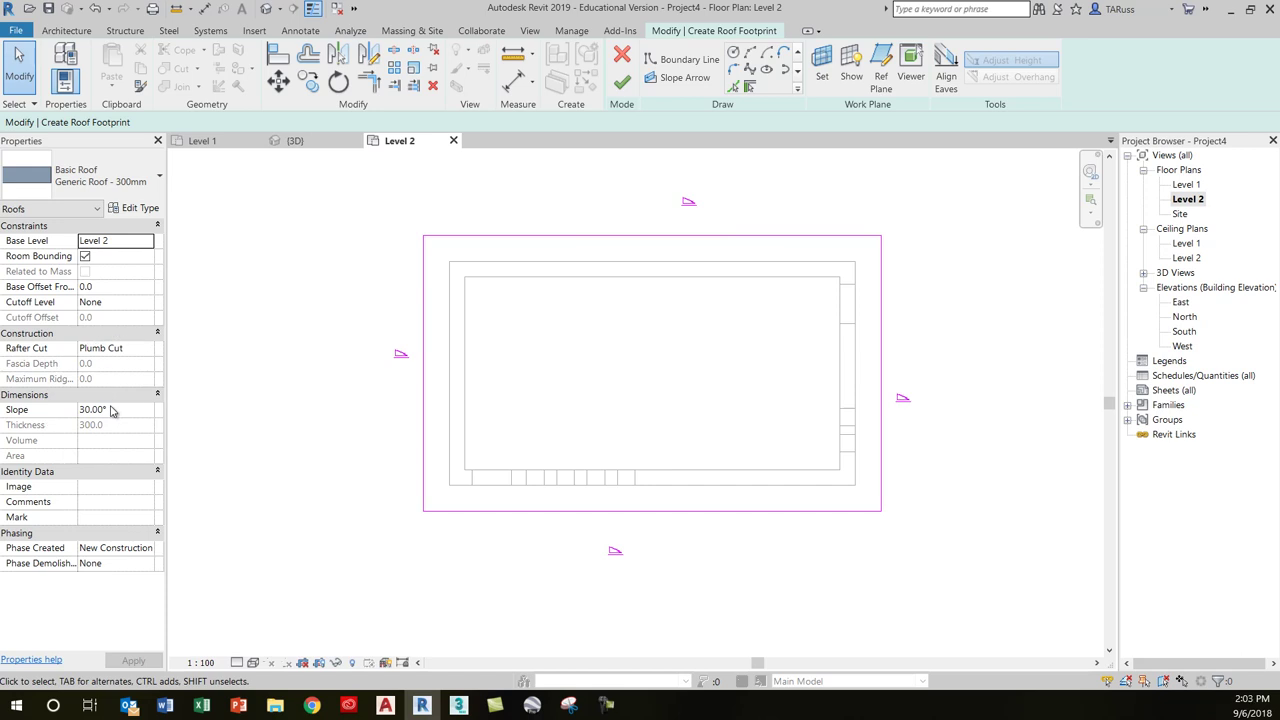
left_click(623, 84)
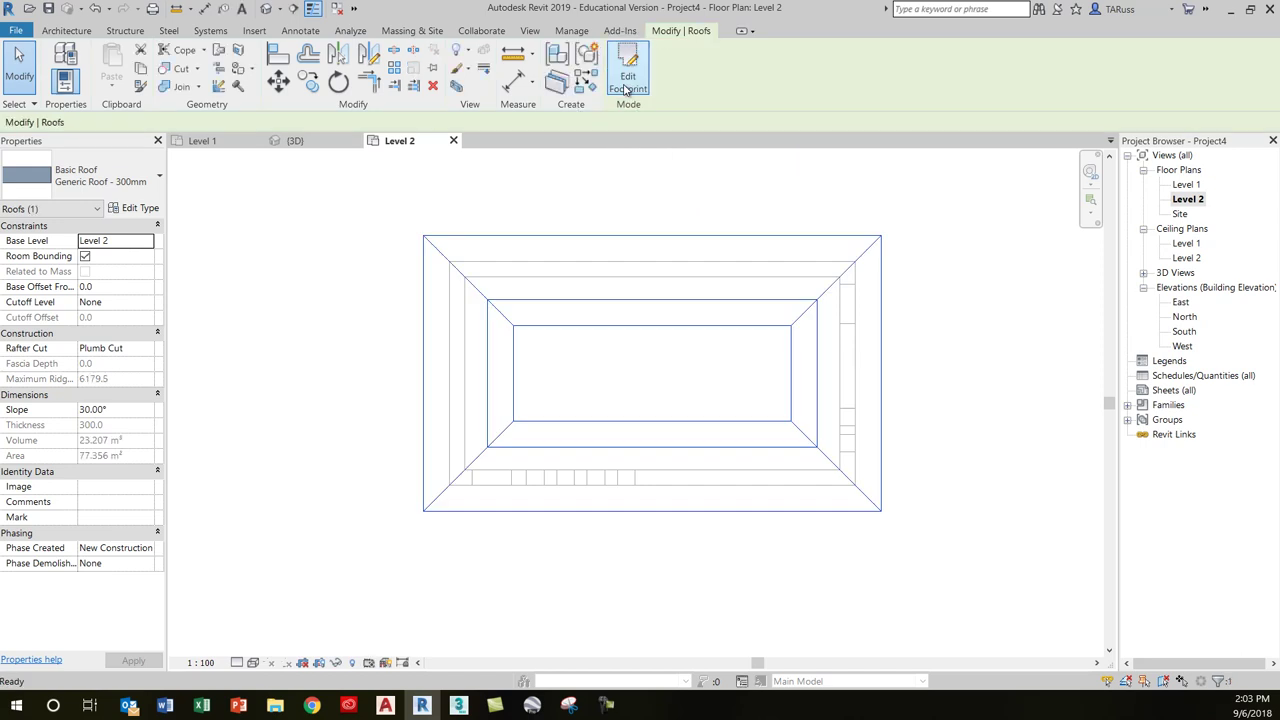
- Examine the hip roof, brick walls and openings from several angles and up close in the 3D view
left_click(266, 8)
middle_click_drag(543, 376, 537, 429, "shift")
middle_click_drag(606, 391, 511, 463, "shift")
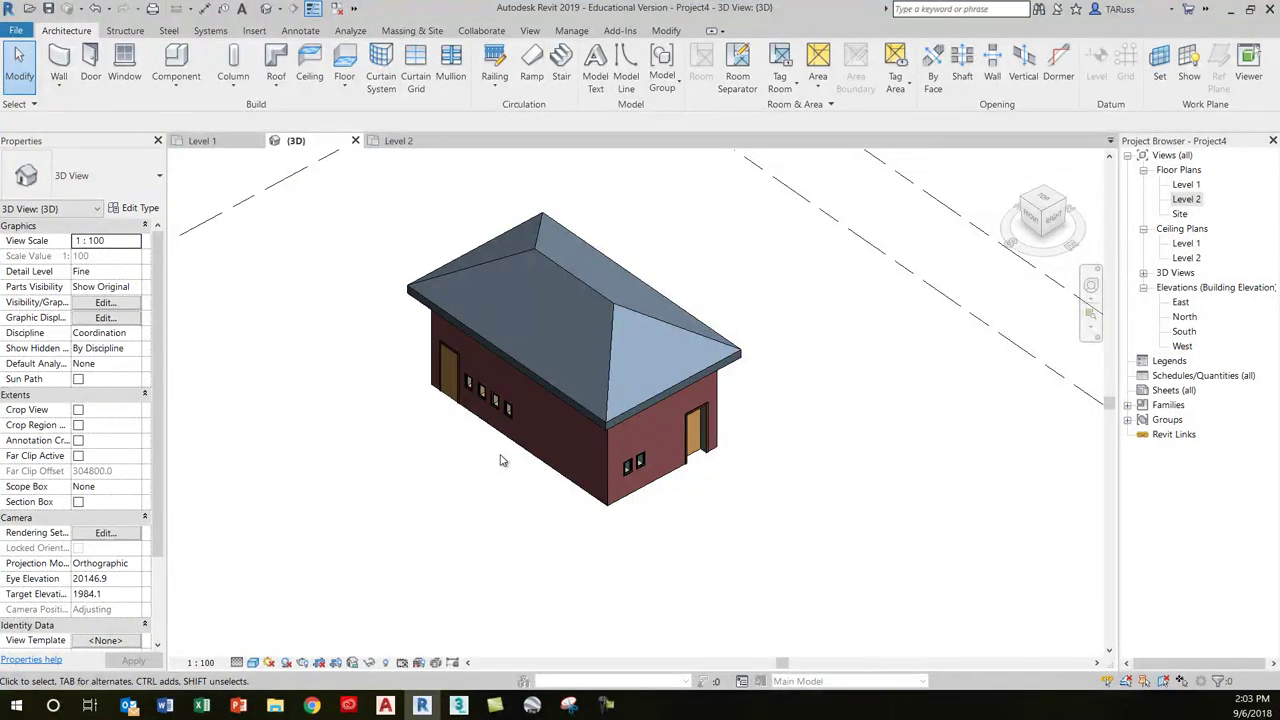
middle_click_drag(503, 460, 680, 489, "shift")
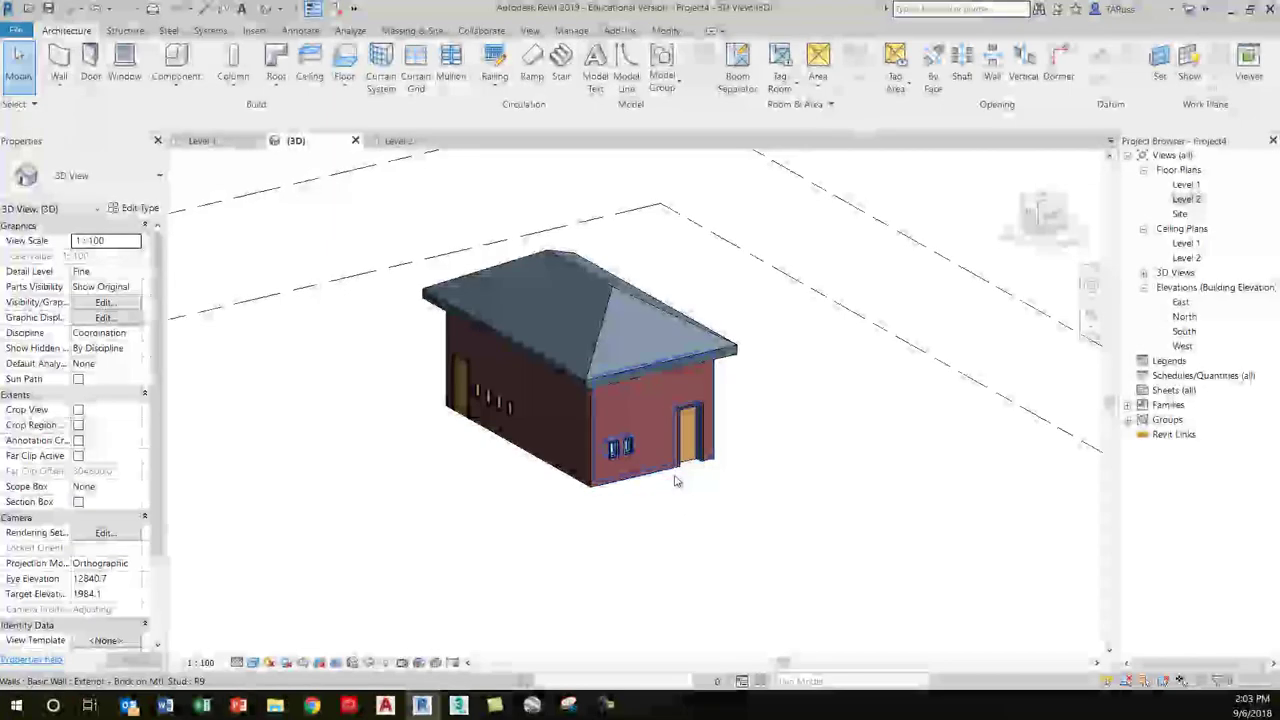
scroll(672, 475, "up", 6)
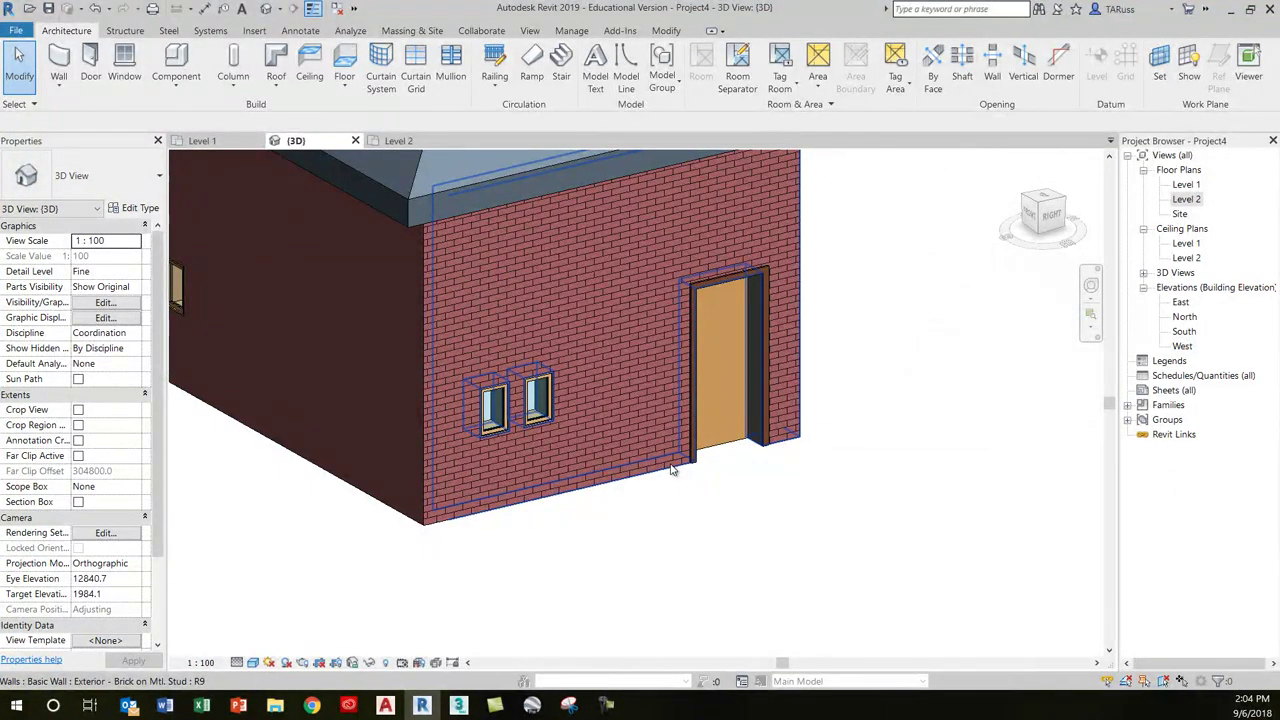
scroll(672, 470, "down", 5)
middle_click_drag(523, 491, 470, 513, "shift")
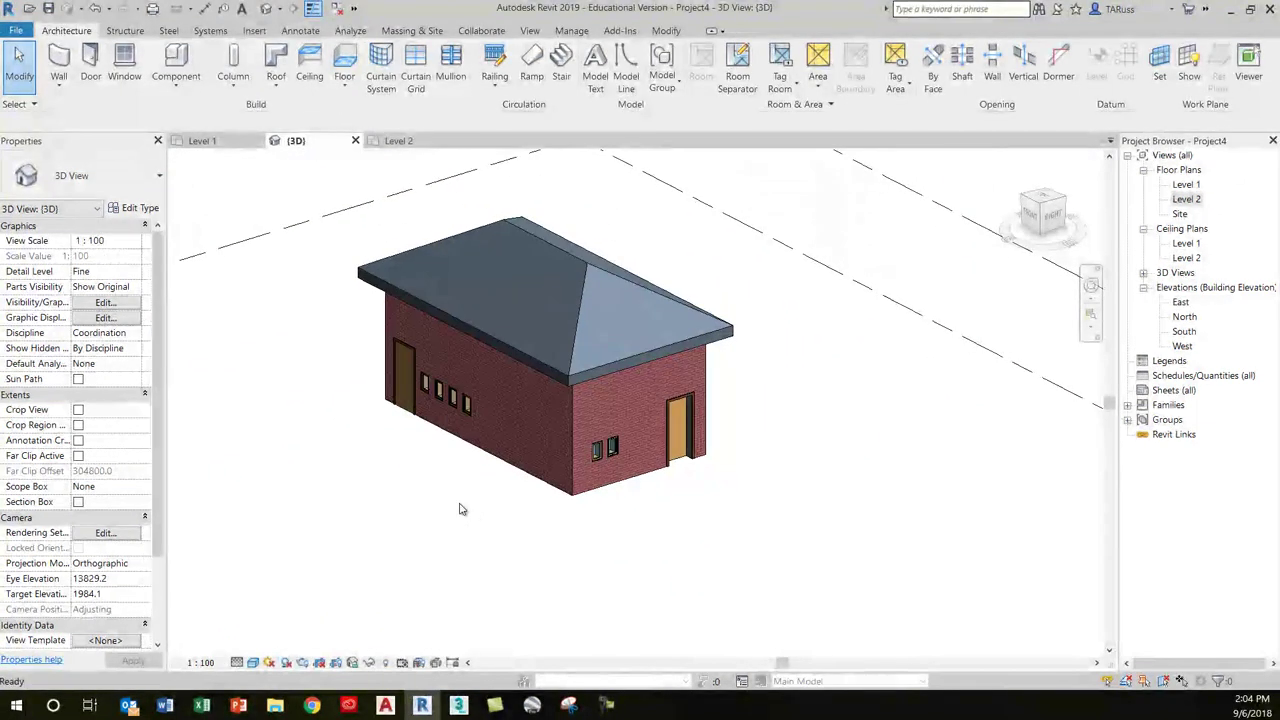
- Create a four-point toposurface around the building in the Site floor plan at absolute elevation 0.0
left_click(1186, 199)
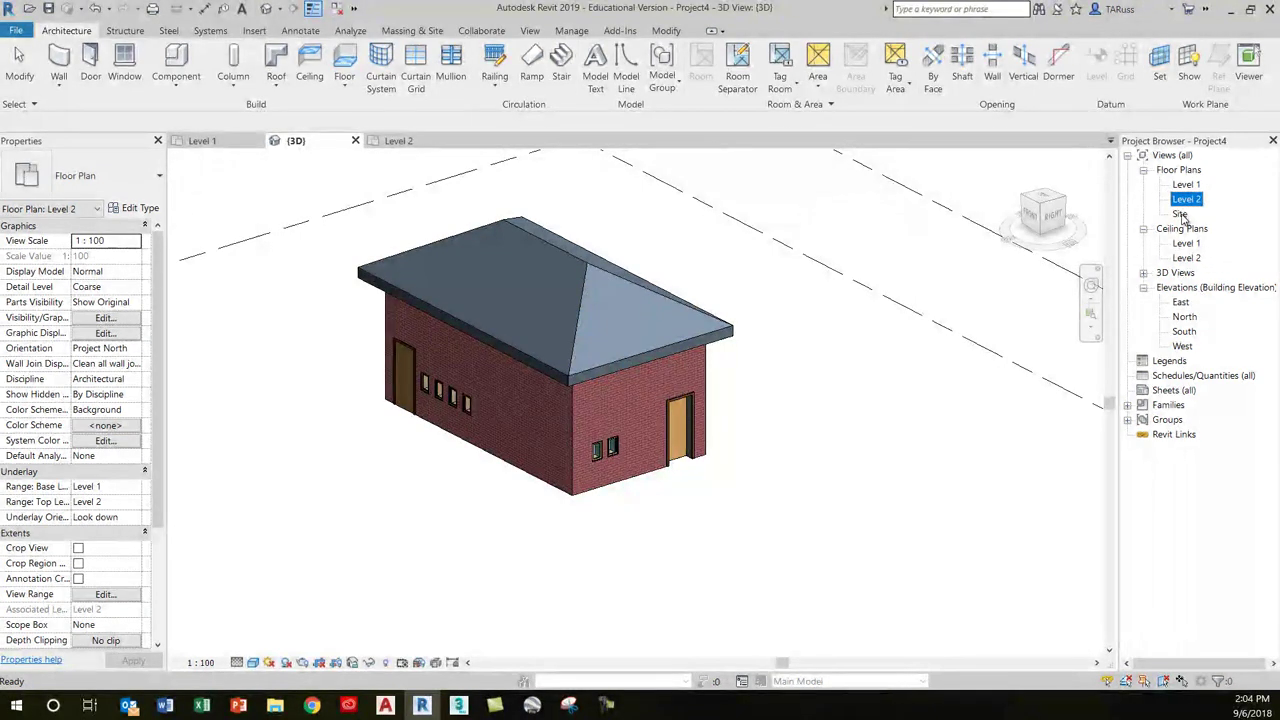
double_click(1181, 215)
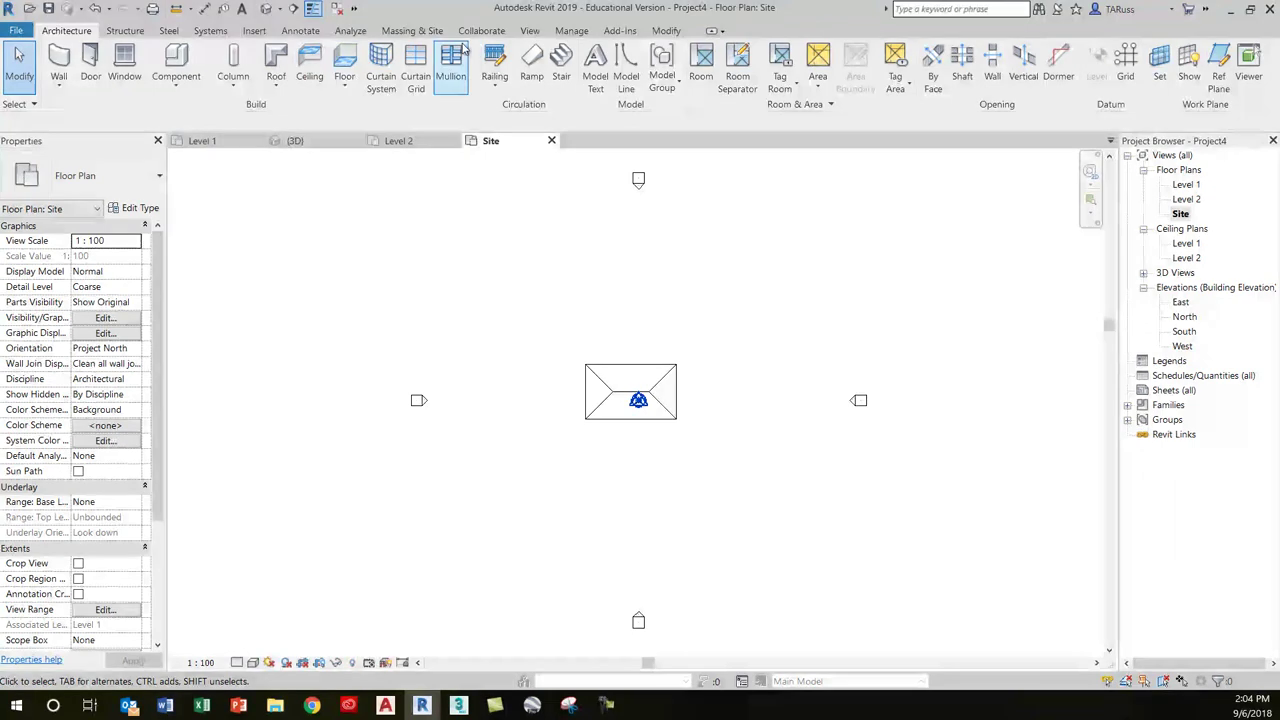
left_click(398, 33)
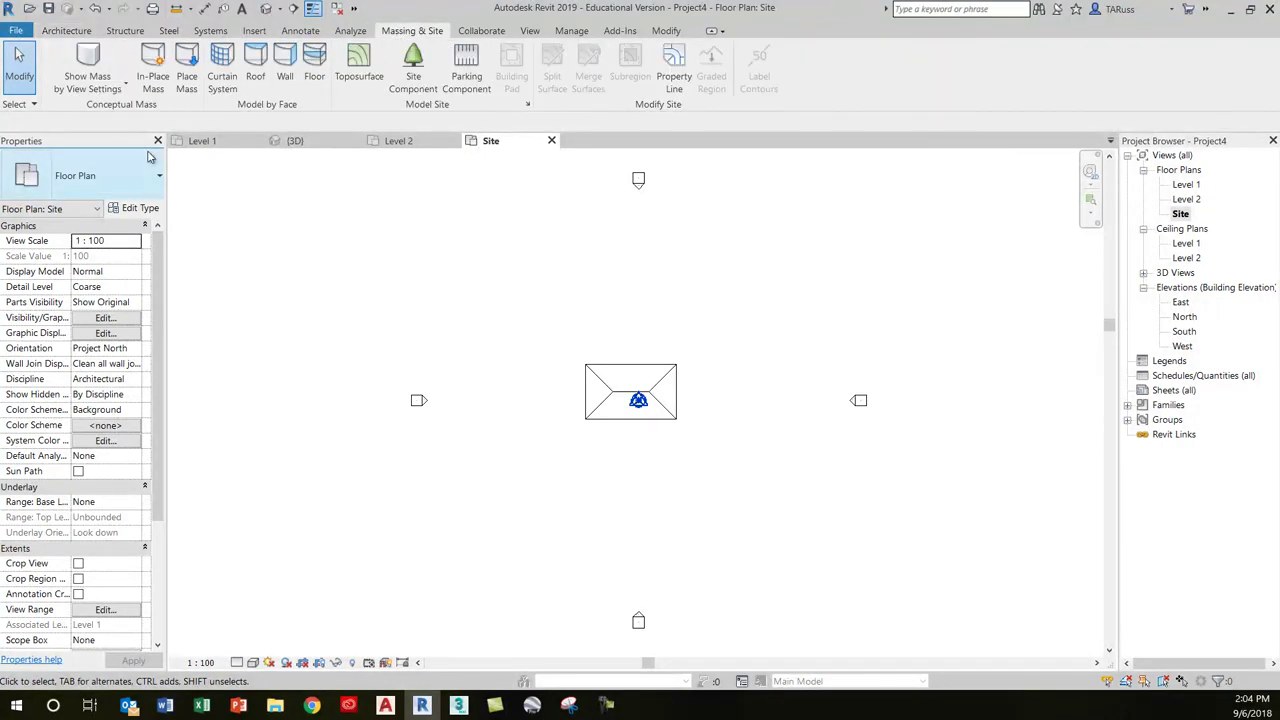
left_click(359, 73)
left_click(359, 75)
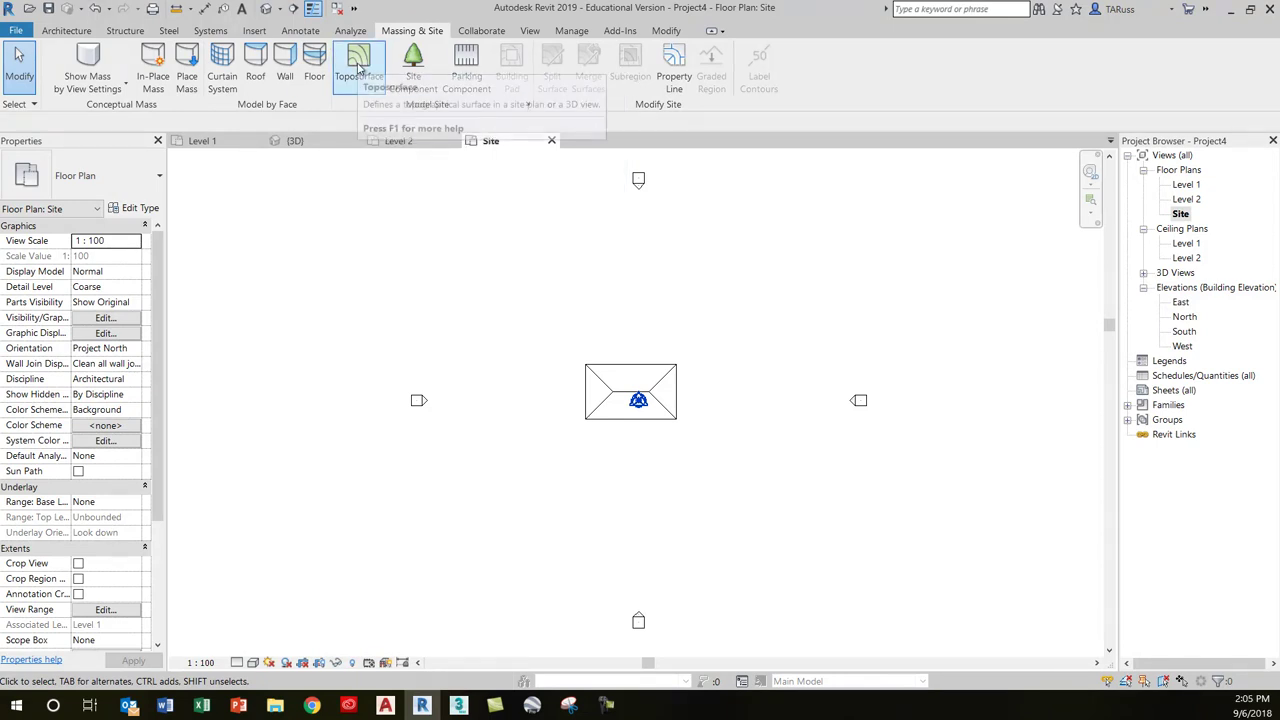
left_click(359, 66)
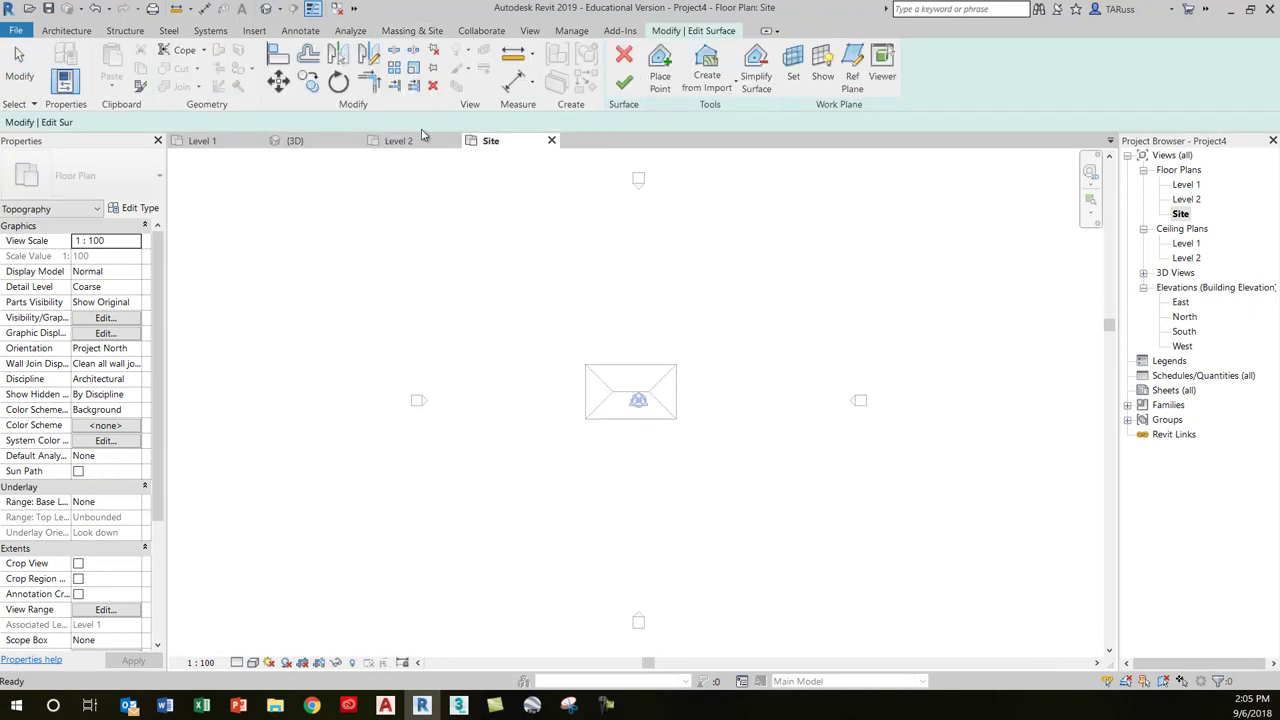
left_click(434, 222)
left_click(824, 212)
left_click(846, 605)
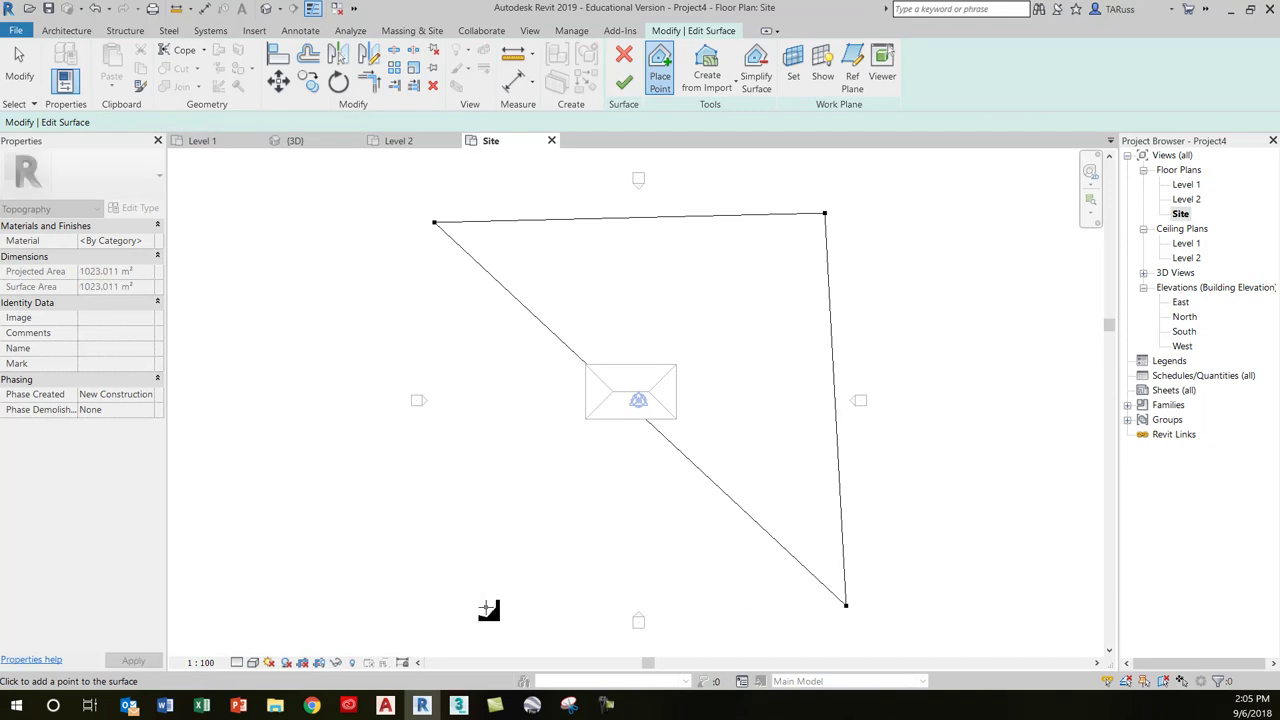
left_click(425, 612)
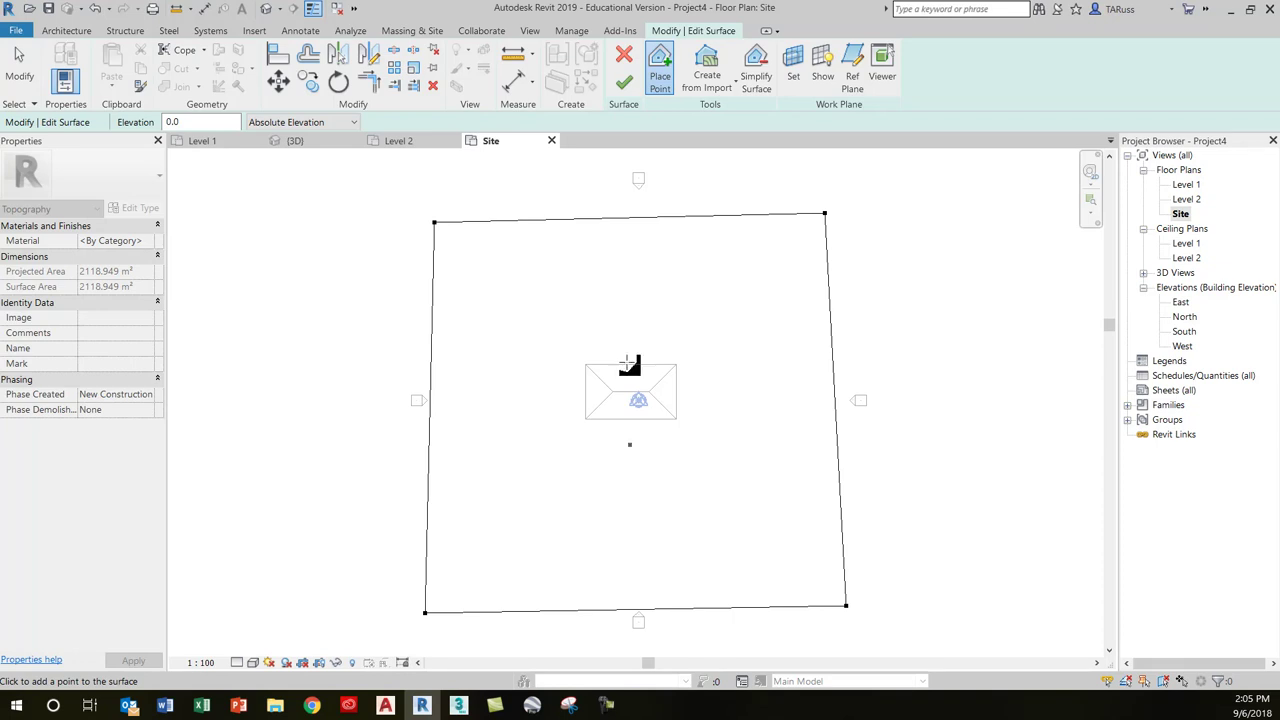
left_click(624, 82)
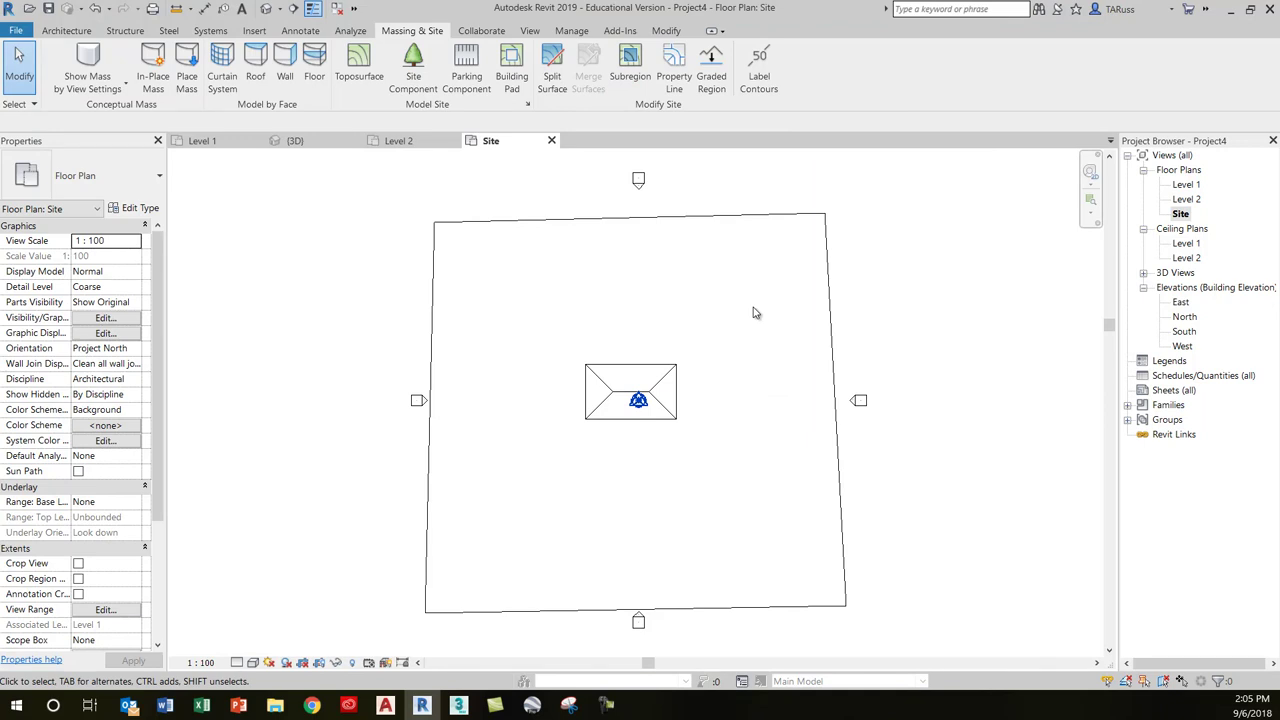
- Create a perspective camera view from the lower-right part of the site, aimed at the building's centre, with a 1750 offset from Level 1
left_click(695, 218)
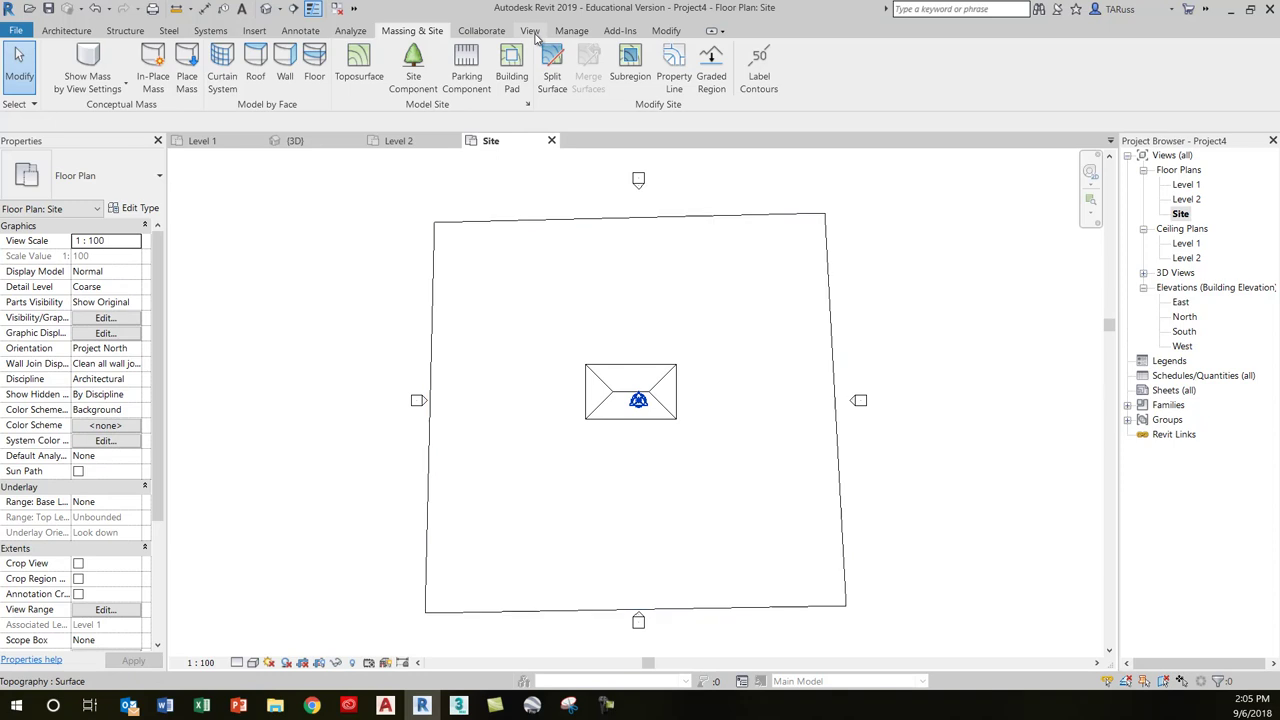
left_click(530, 31)
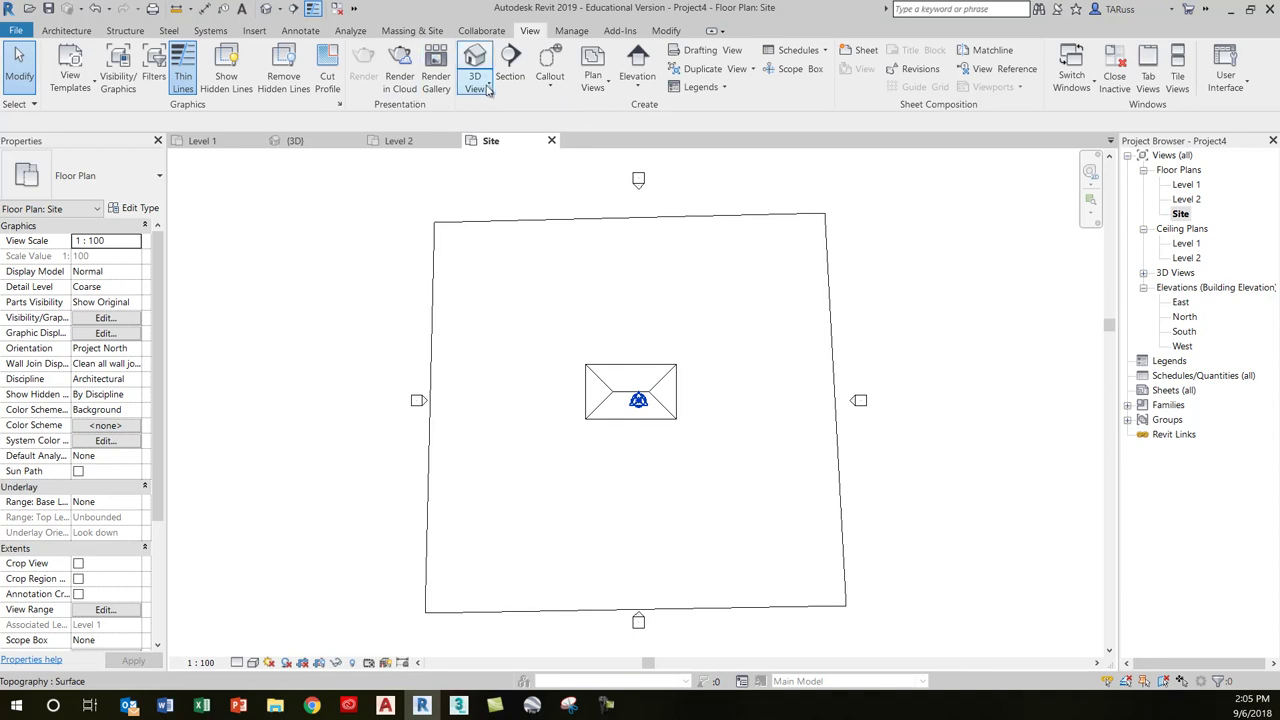
left_click(482, 89)
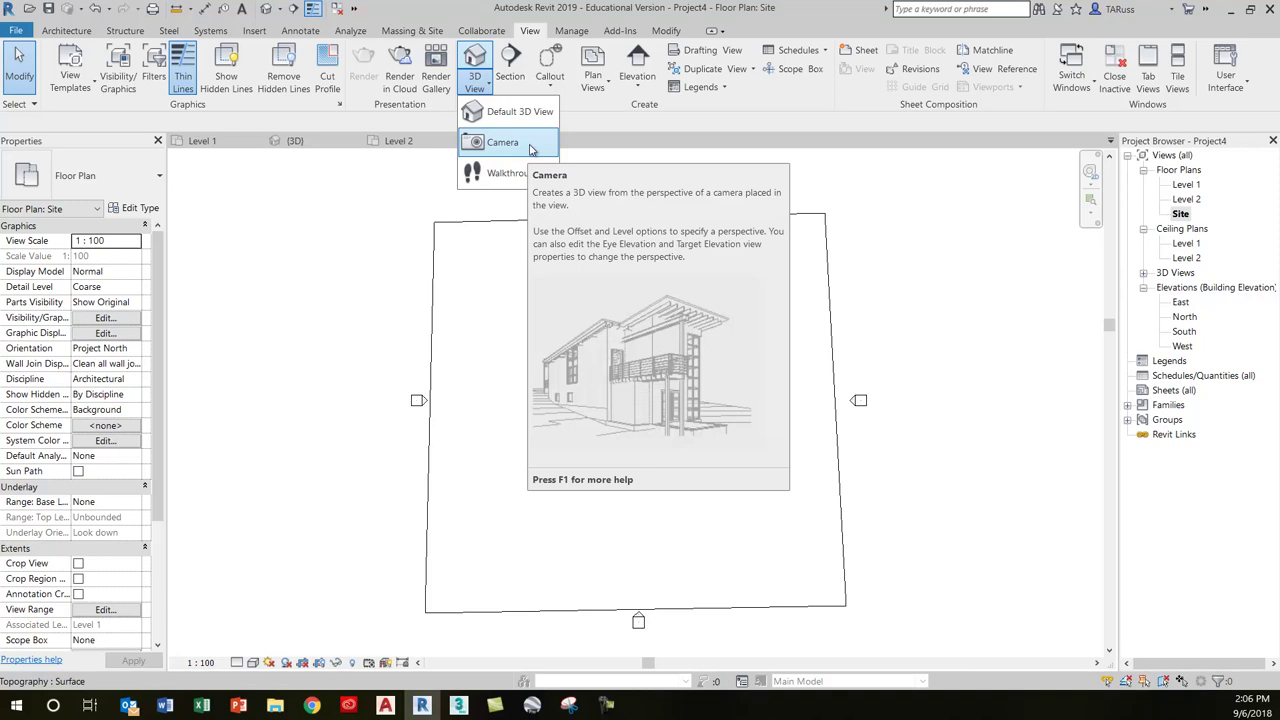
left_click(531, 149)
left_click(752, 531)
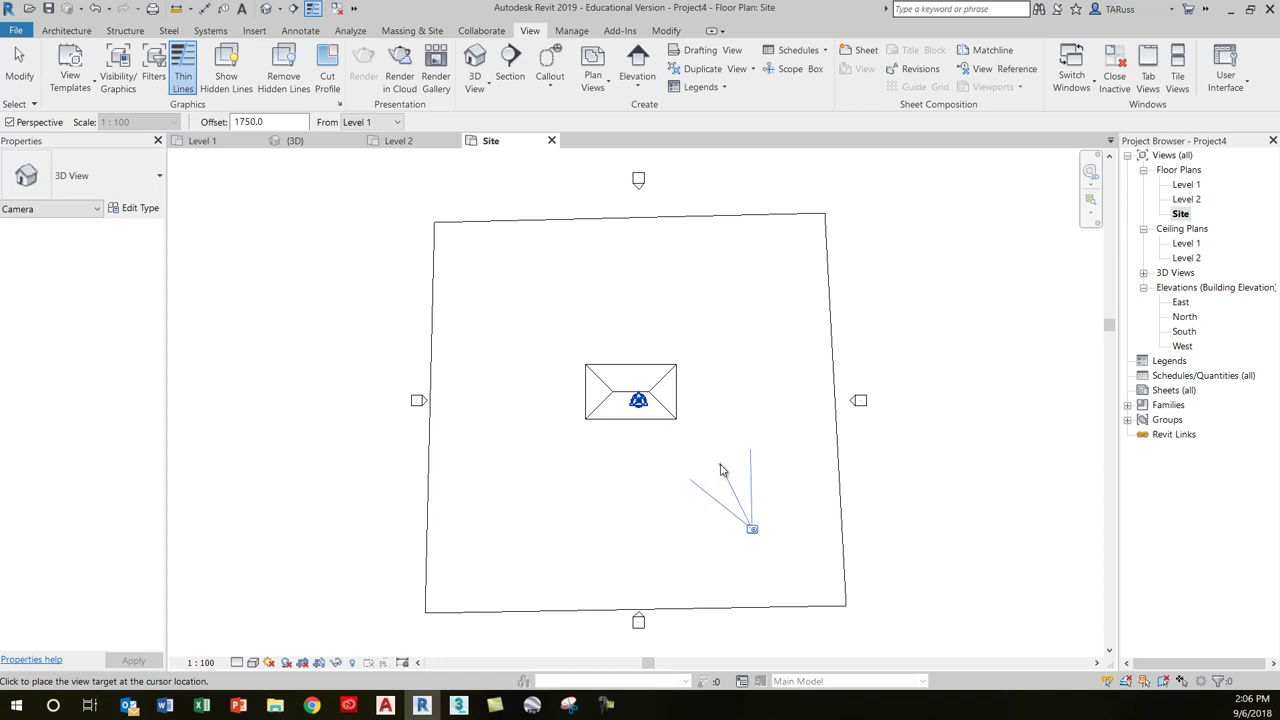
left_click(631, 394)
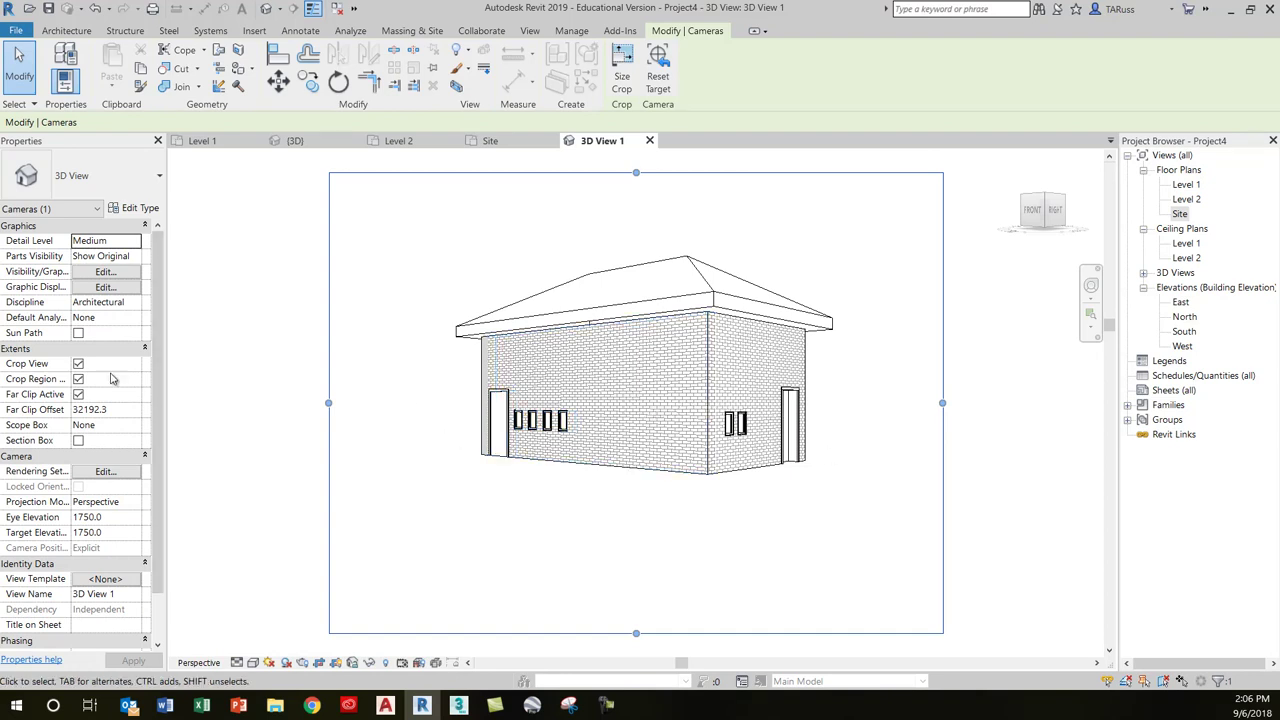
- Turn off Far Clip Active for the new camera view
left_click(78, 394)
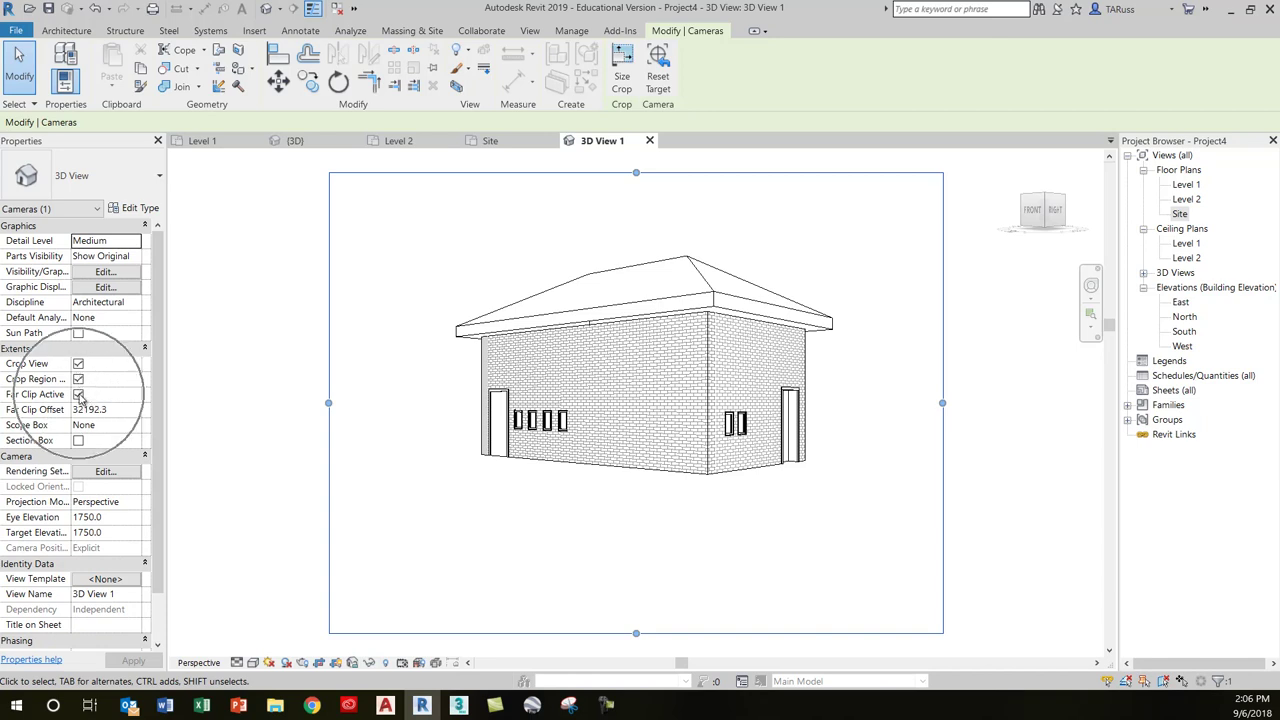
left_click(78, 394)
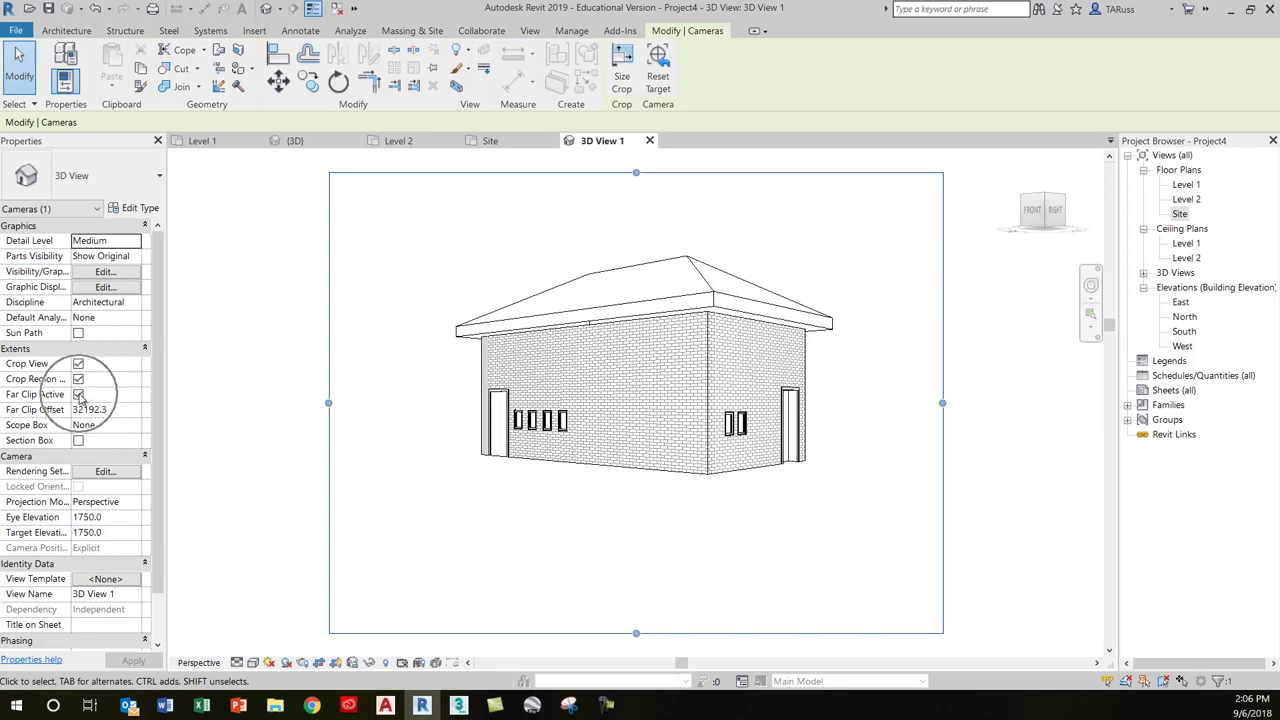
left_click(78, 394)
left_click(78, 394)
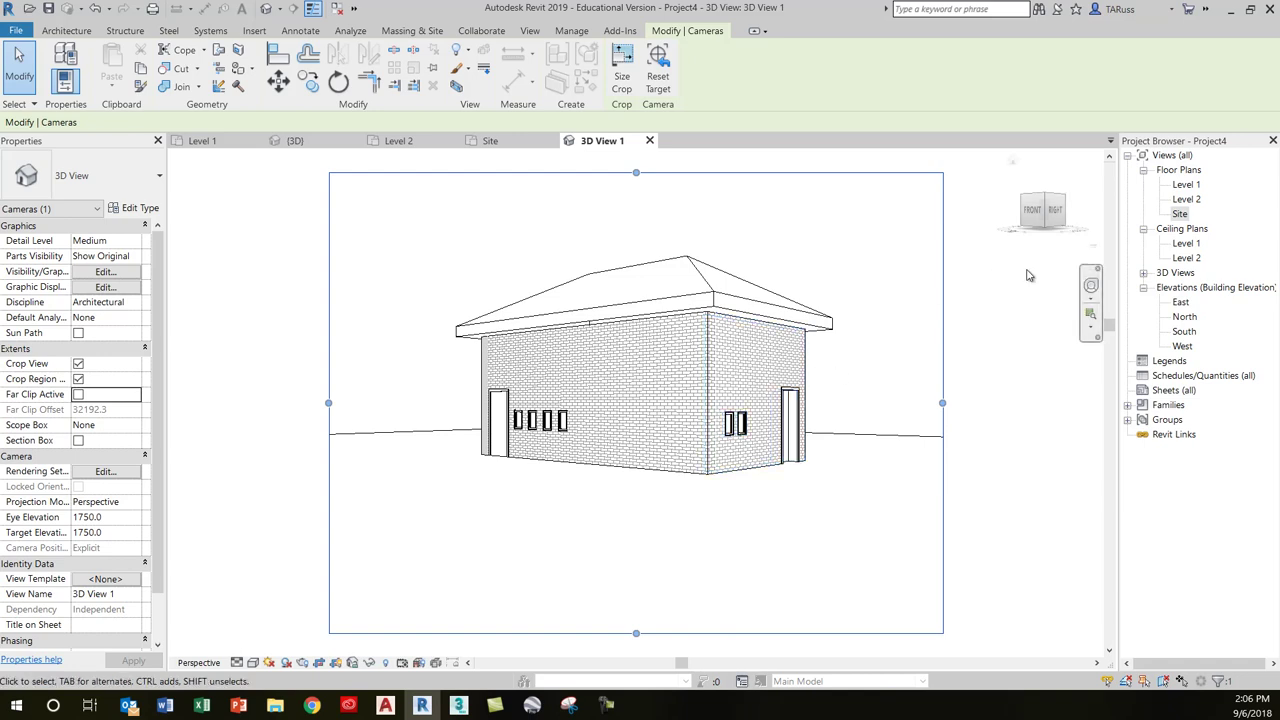
- Place six Scarlet Oak - 12.5 Meters deciduous trees around the building in the Site floor plan
double_click(1180, 215)
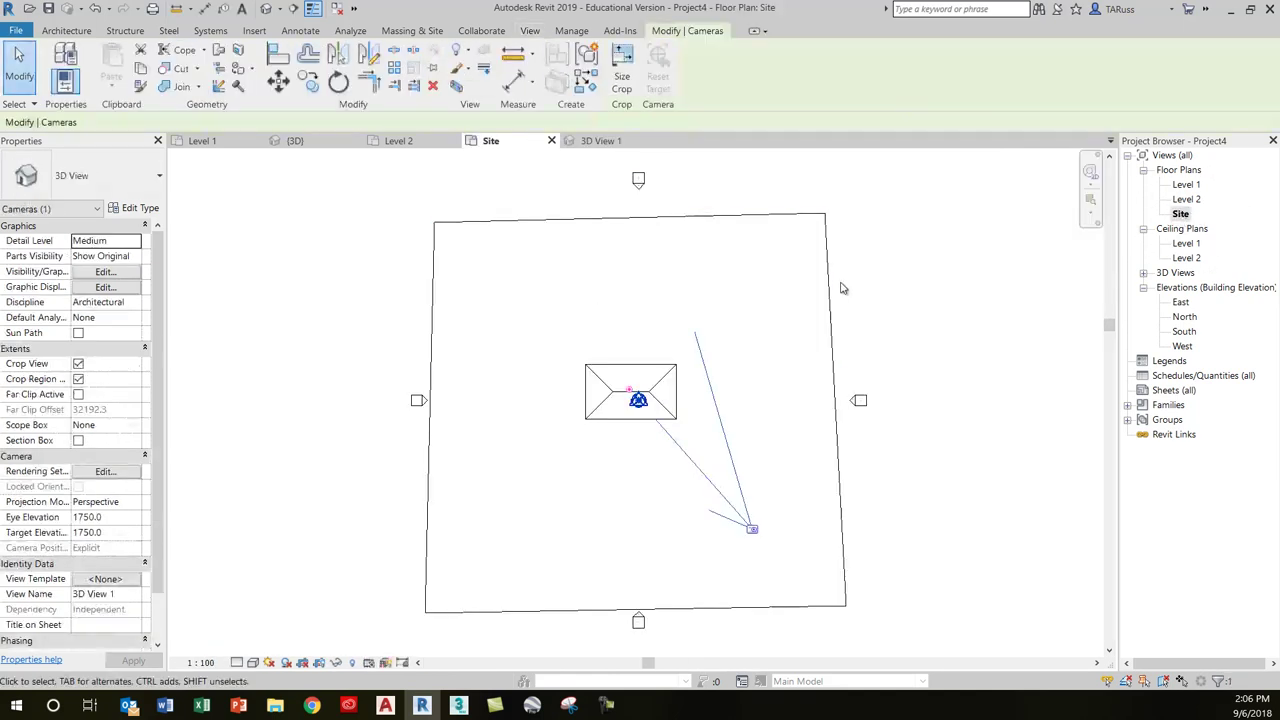
left_click(410, 31)
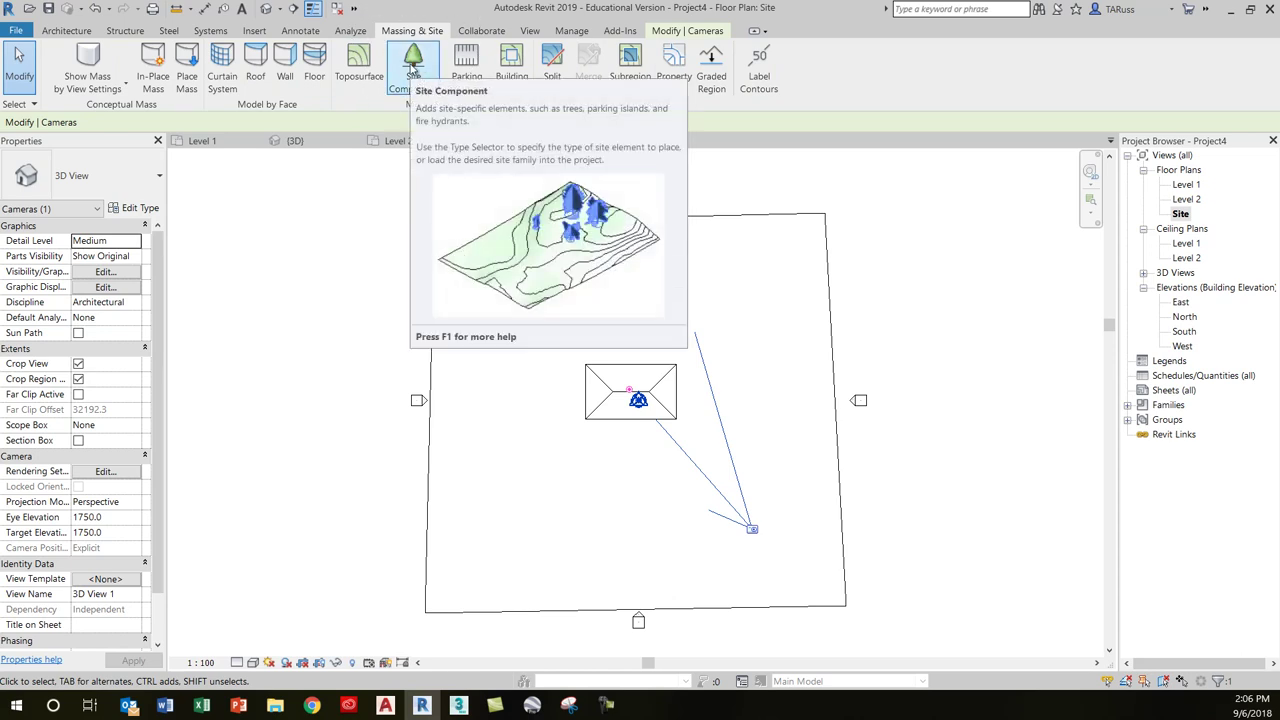
left_click(406, 68)
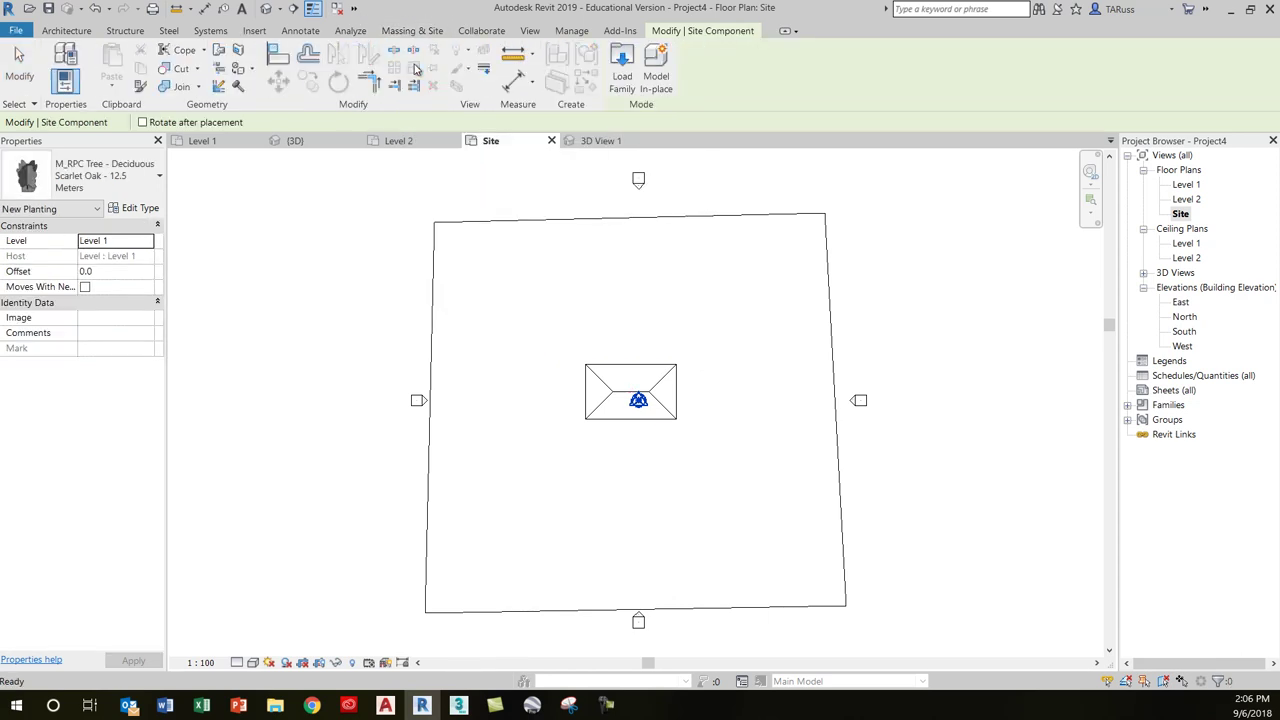
left_click(143, 181)
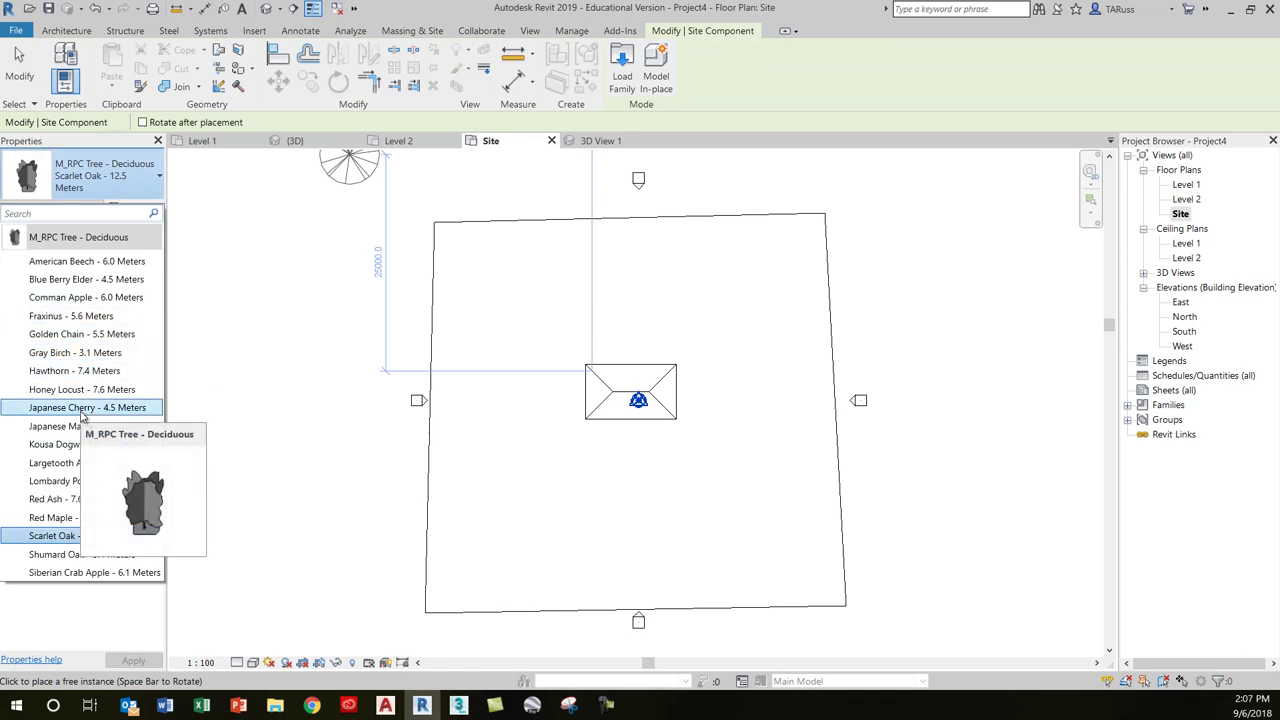
left_click(86, 190)
left_click(722, 420)
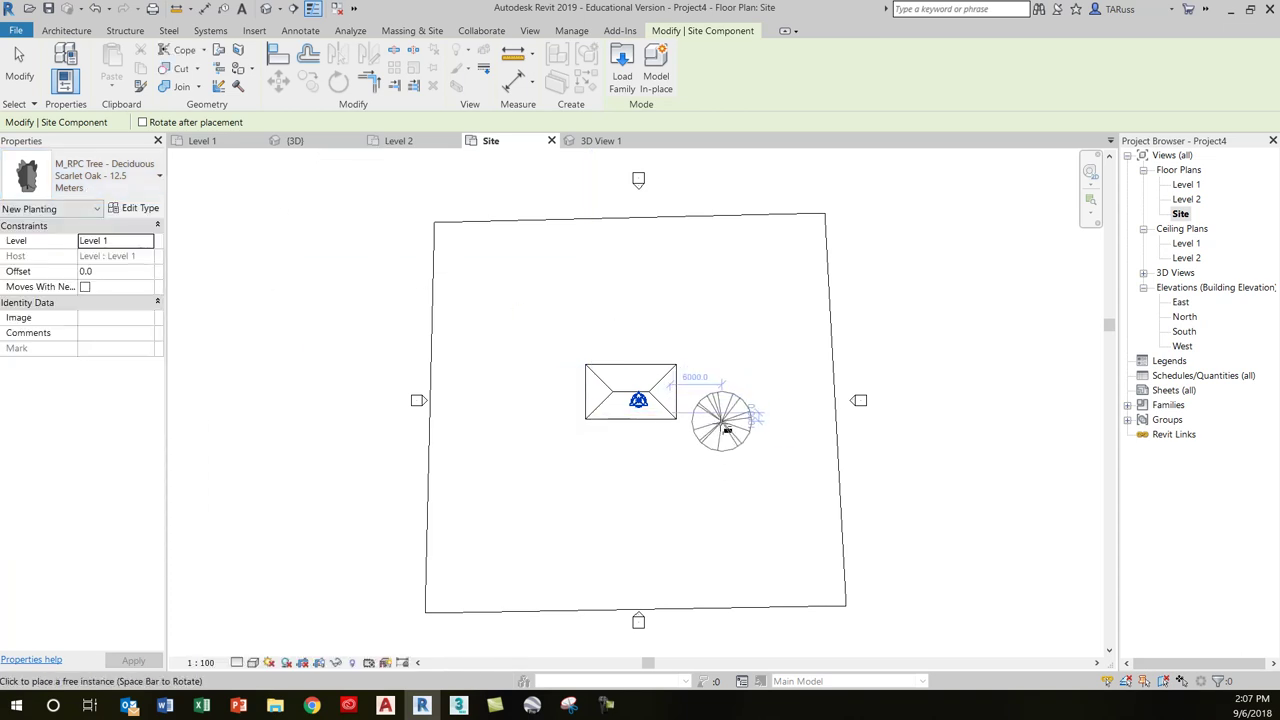
left_click(548, 327)
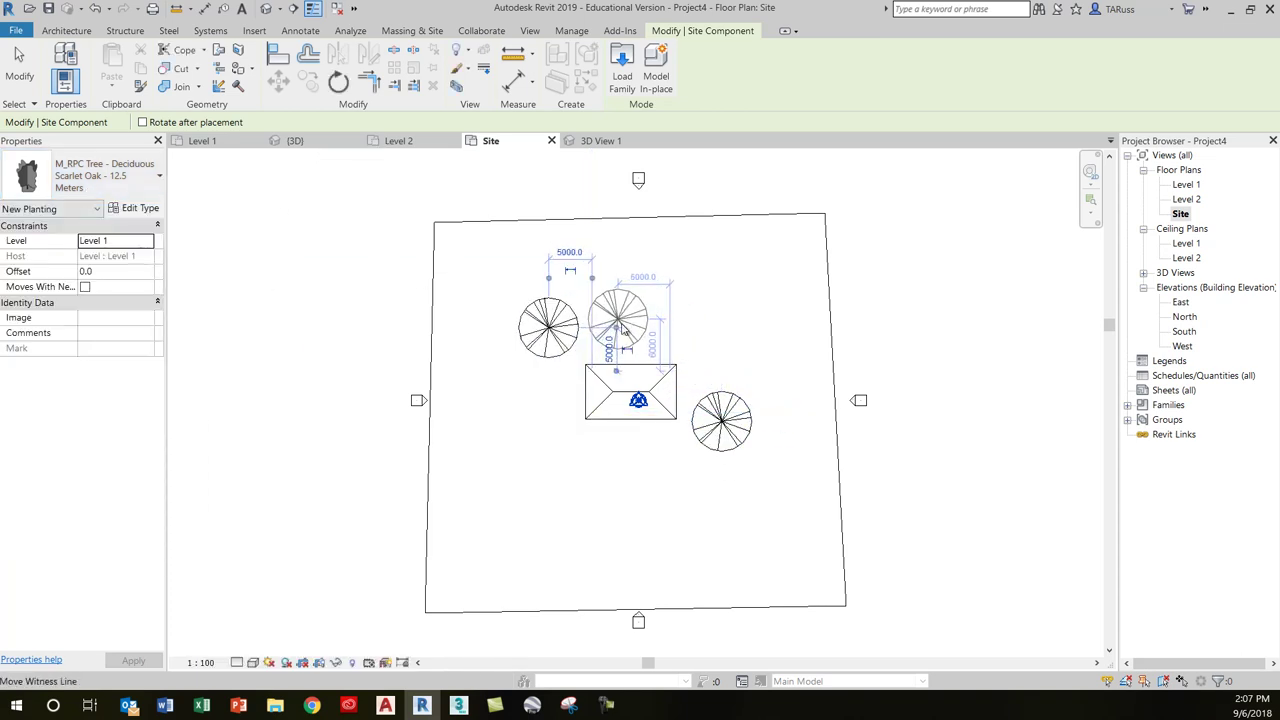
left_click(722, 328)
left_click(643, 318)
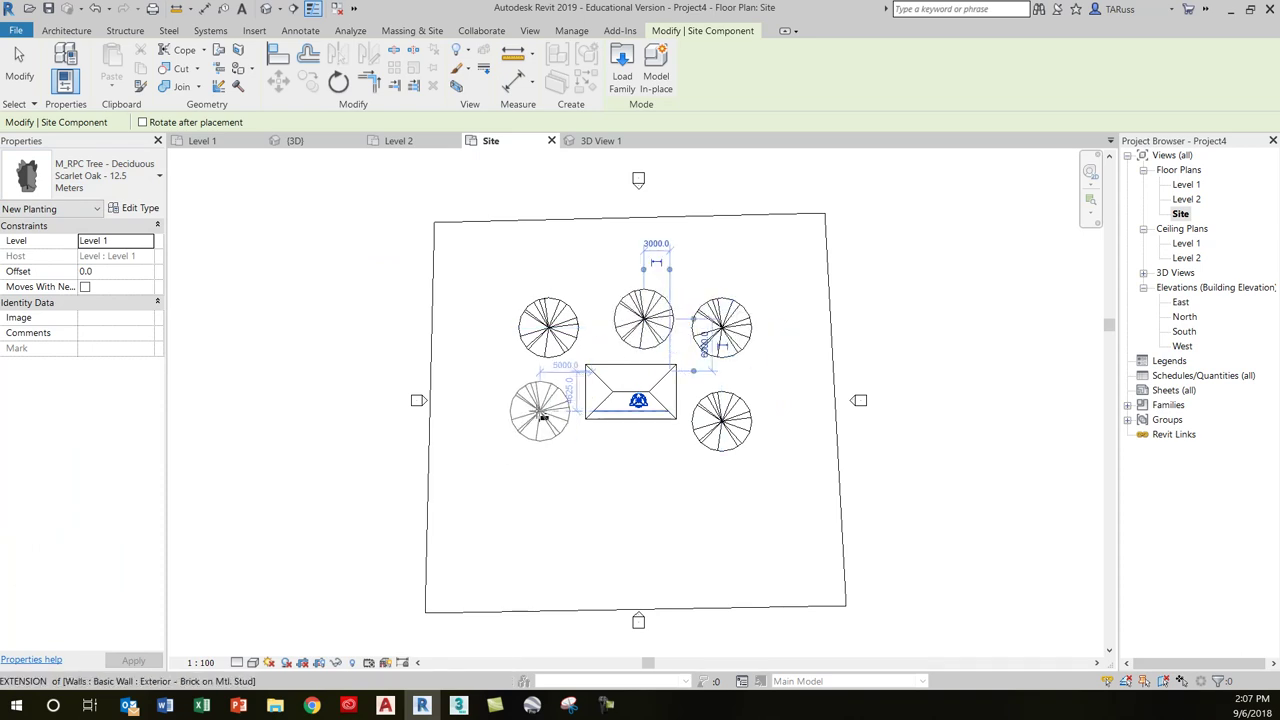
left_click(533, 438)
left_click(574, 507)
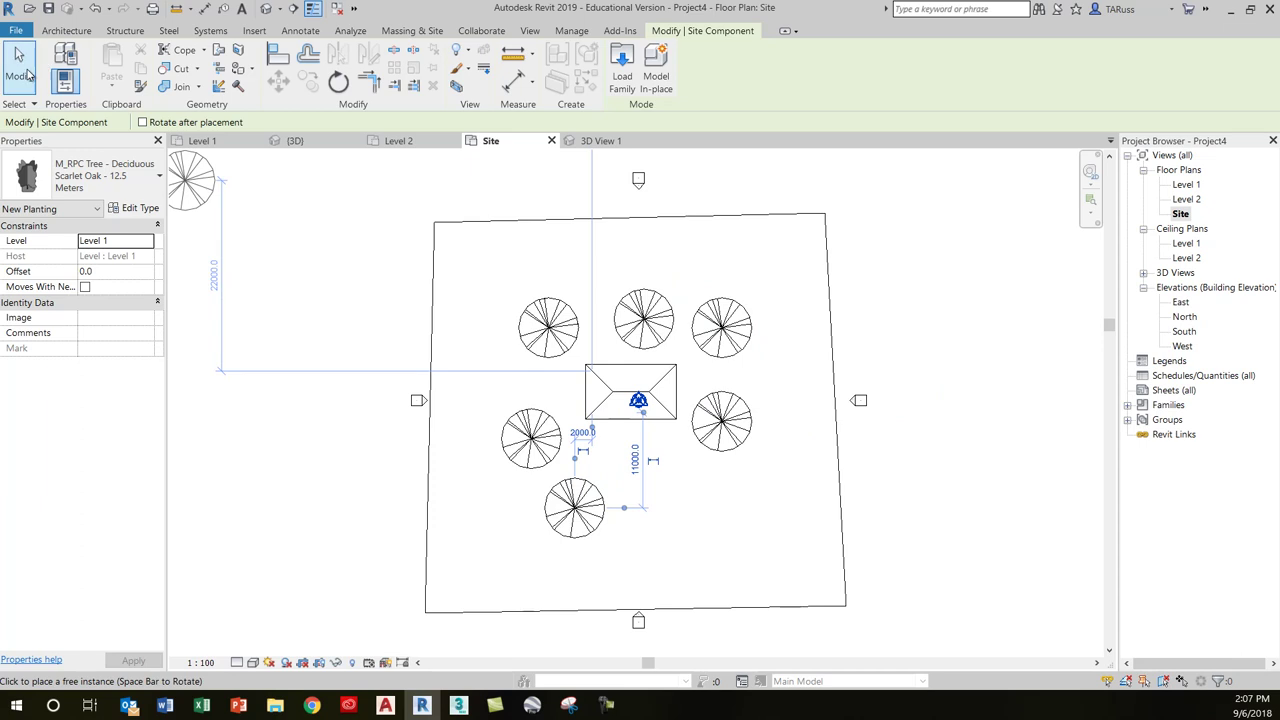
left_click(17, 58)
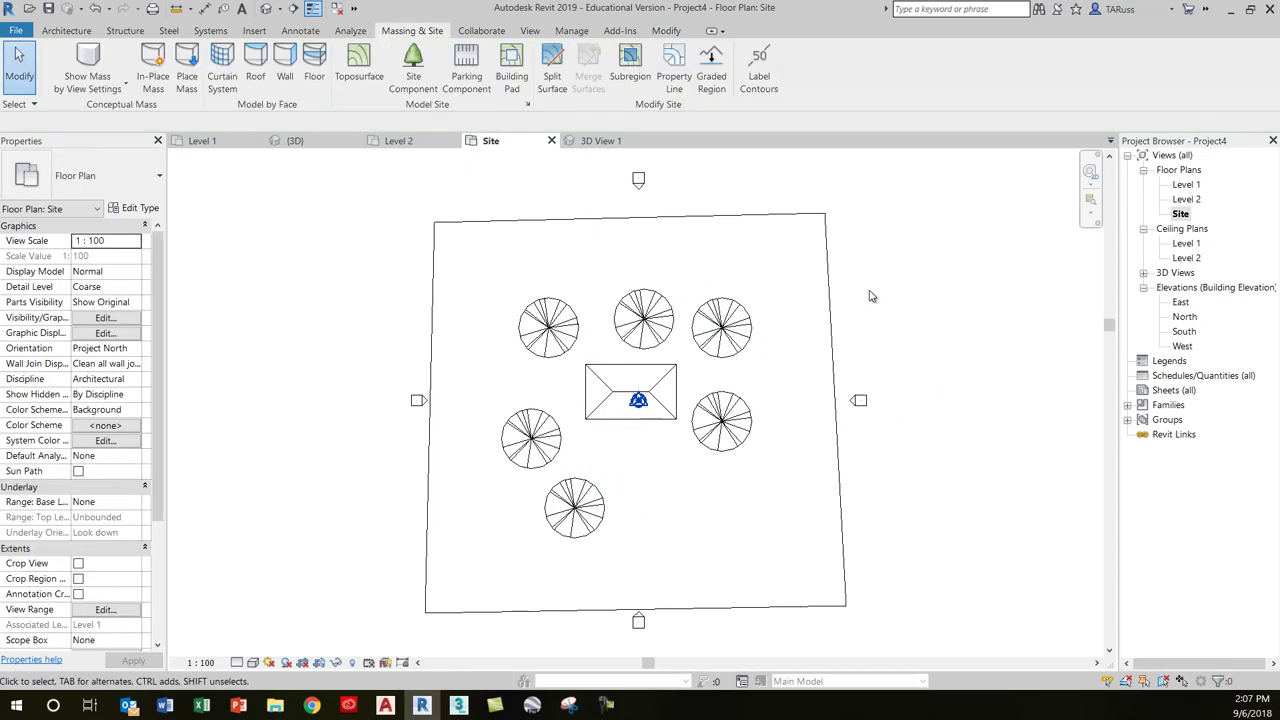
- Render the camera view 3D View 1 at Draft quality with screen resolution, Exterior: Sun only lighting and a Sky: Few Clouds background
left_click(1144, 274)
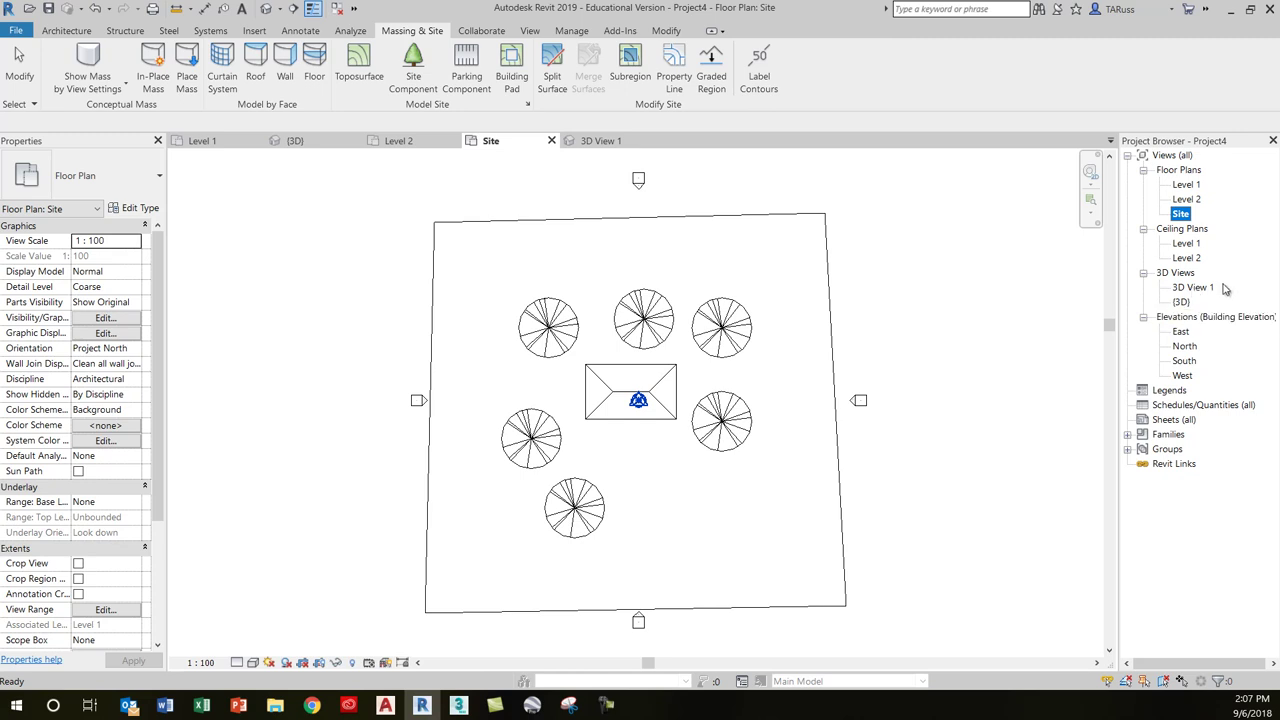
double_click(1198, 289)
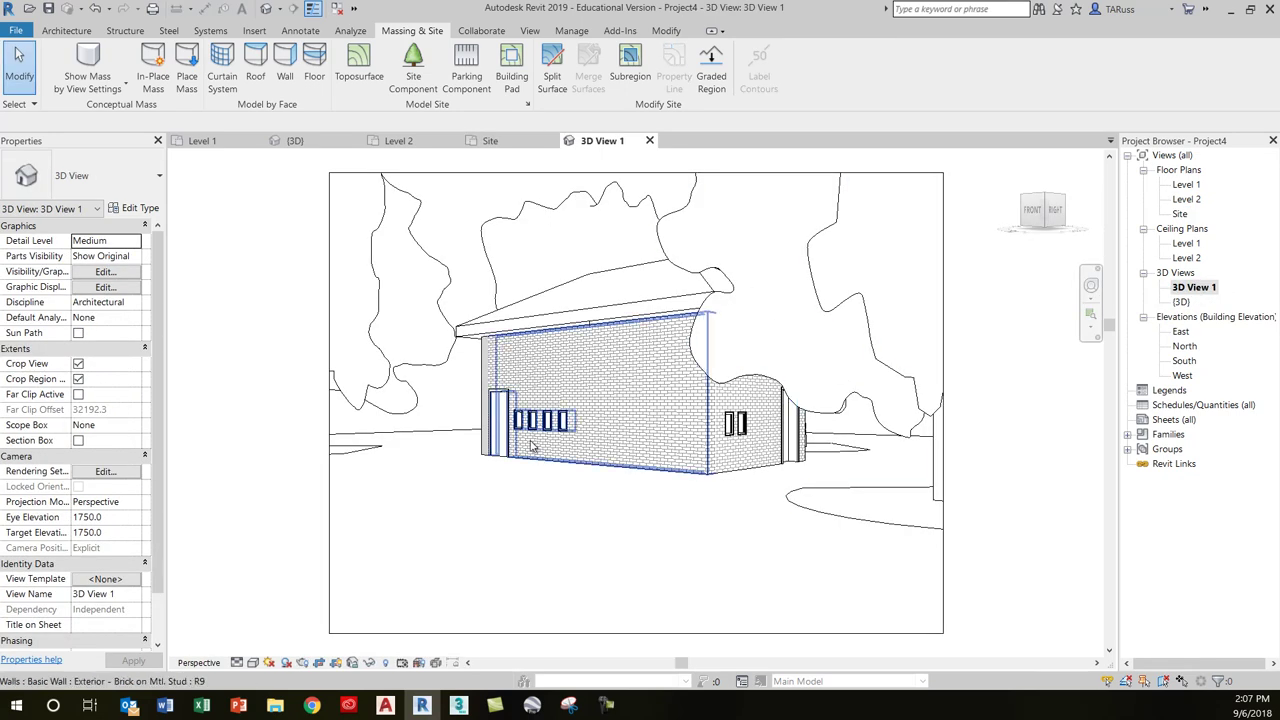
scroll(520, 522, "down", 1)
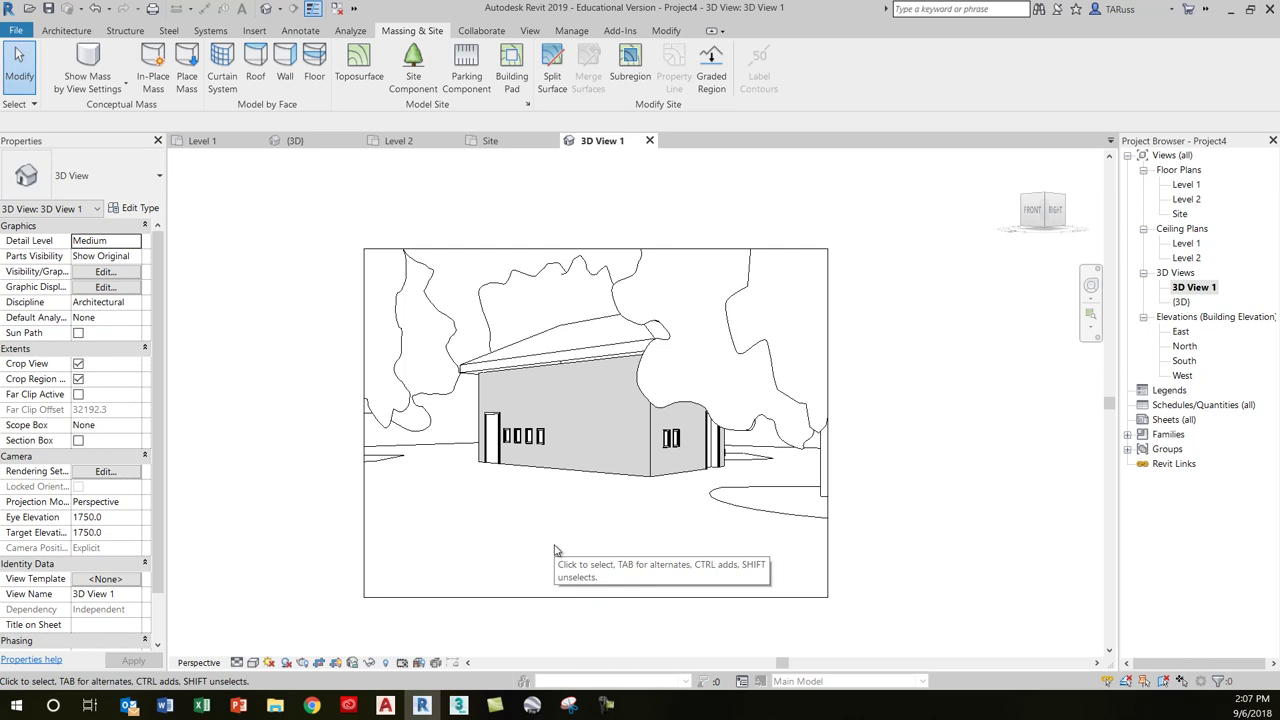
left_click(303, 664)
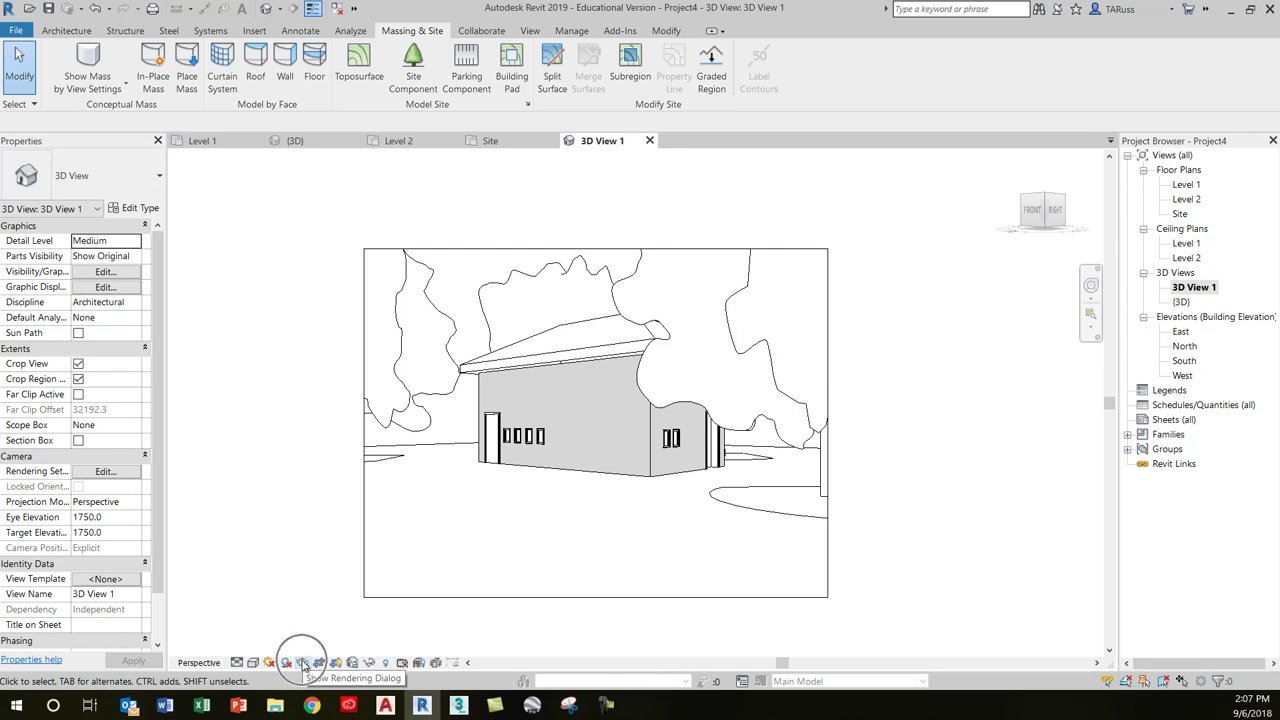
left_click(303, 665)
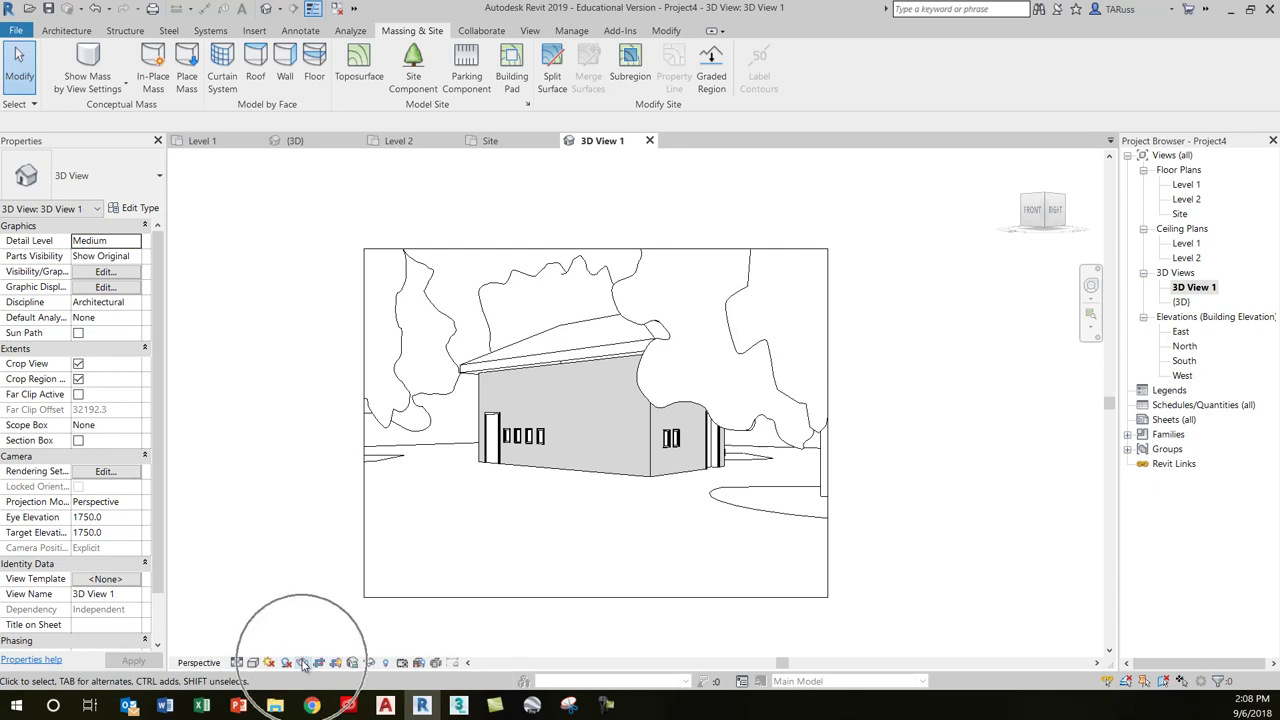
left_click(305, 664)
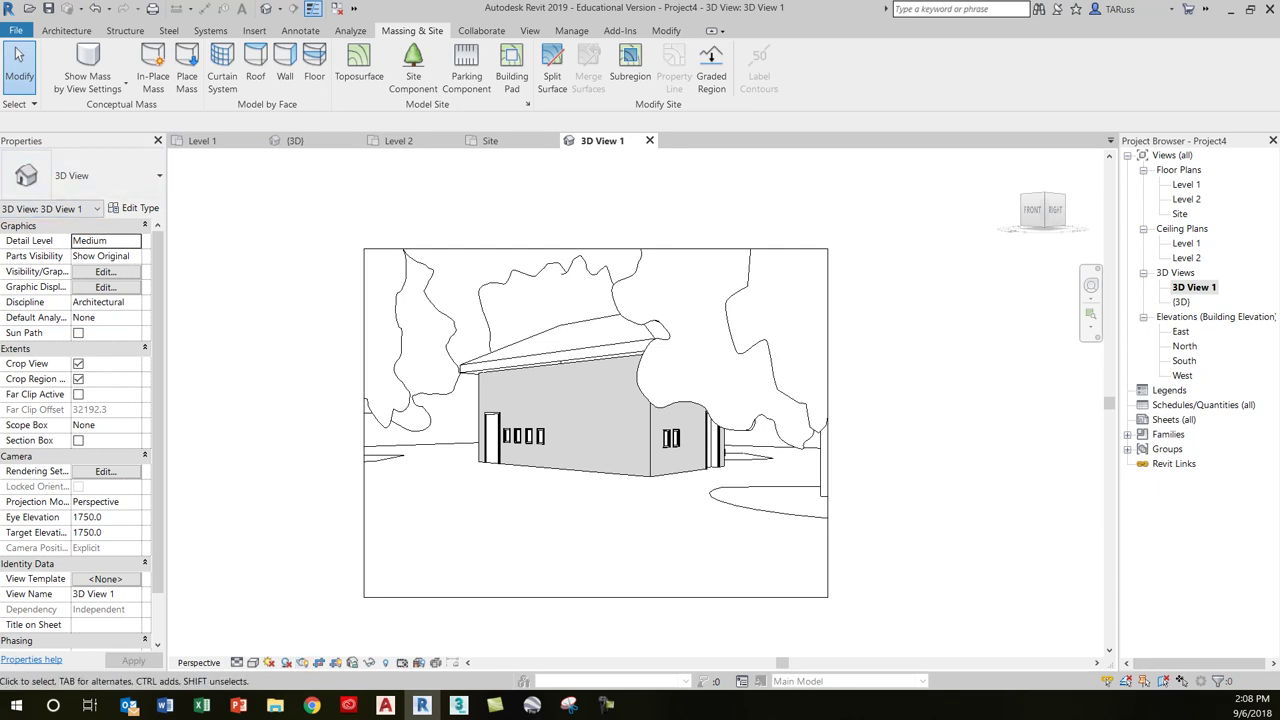
left_click_drag(160, 56, 927, 150)
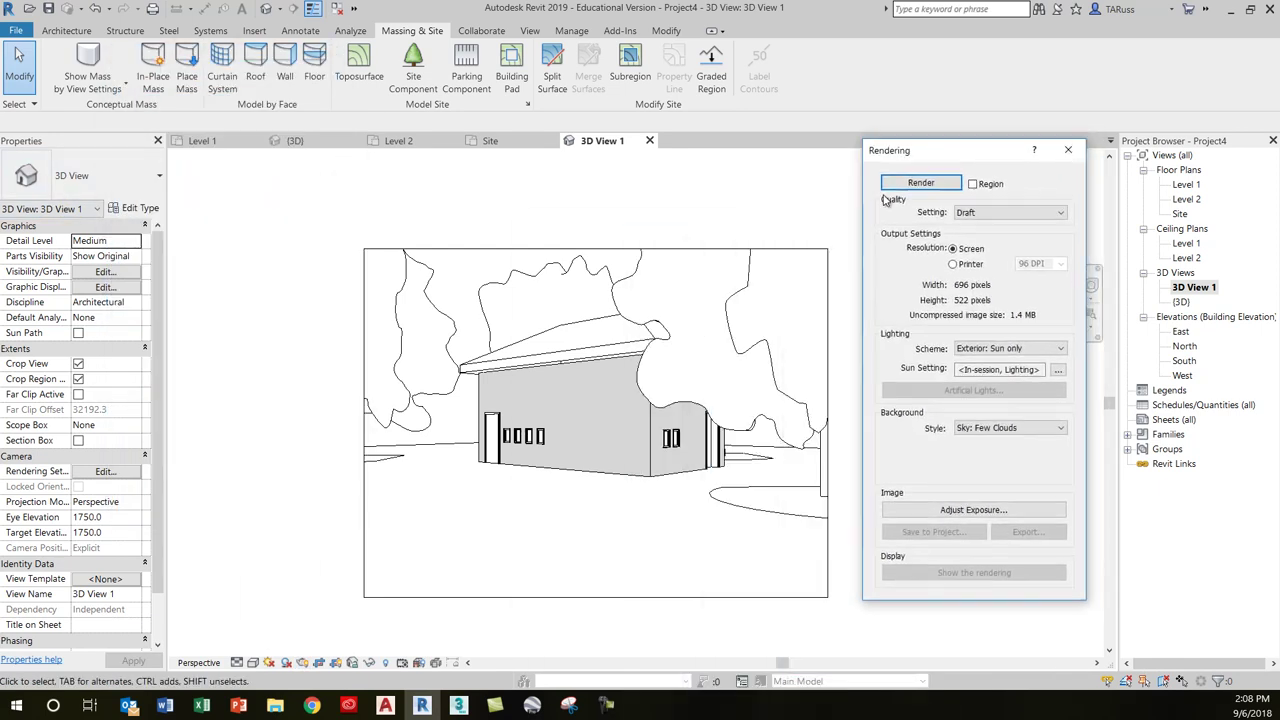
left_click(910, 182)
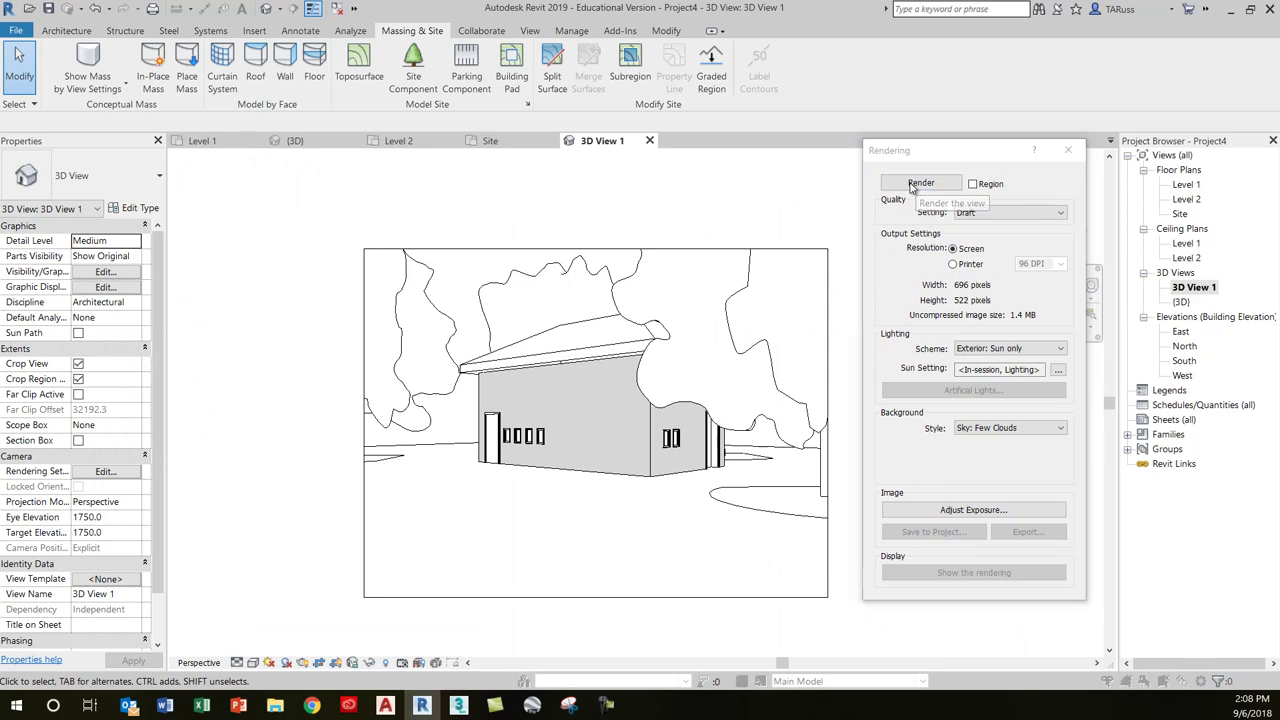
left_click(910, 183)
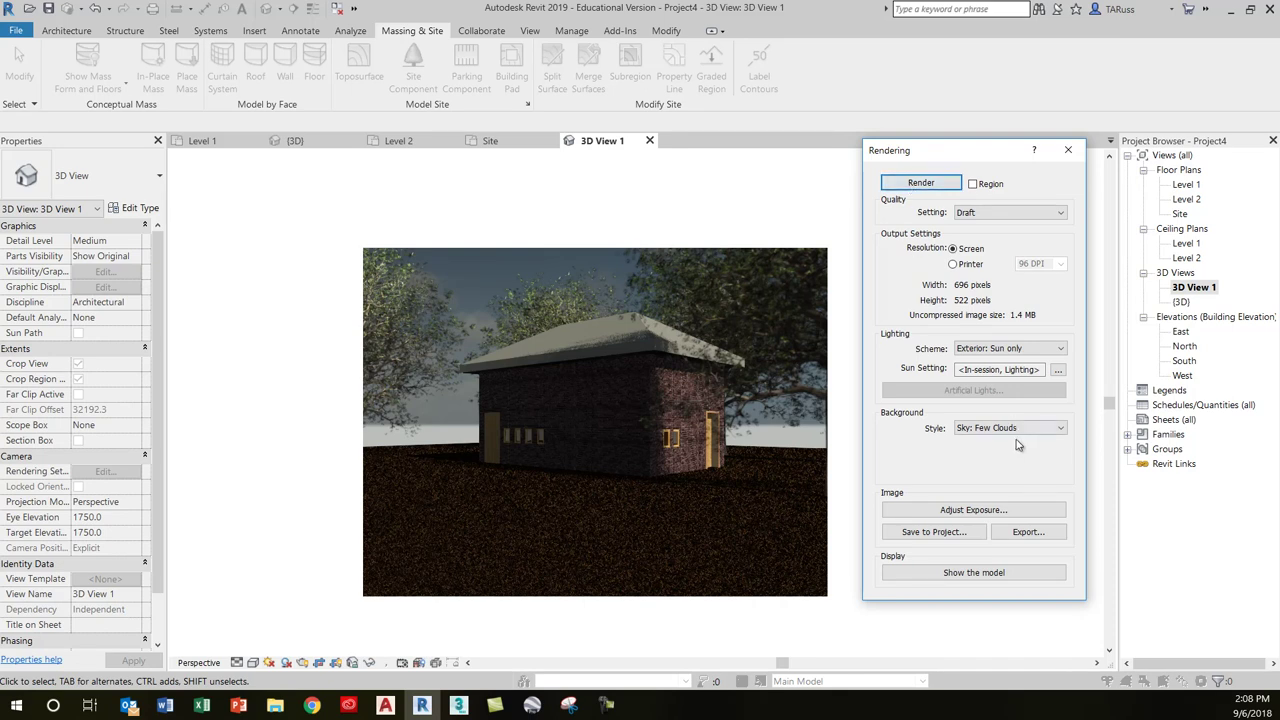
- Save the rendered image to the project under the suggested name, close the rendering settings and list the project's renderings
left_click(921, 533)
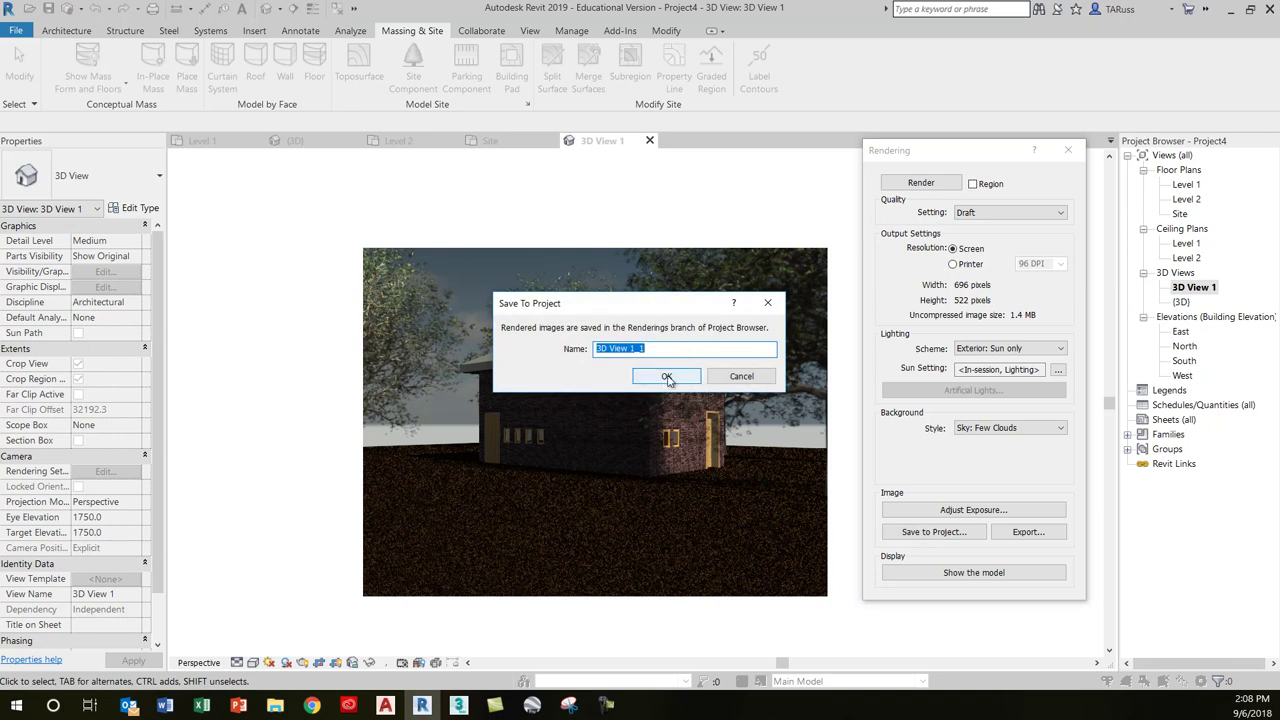
left_click(666, 379)
left_click(1068, 150)
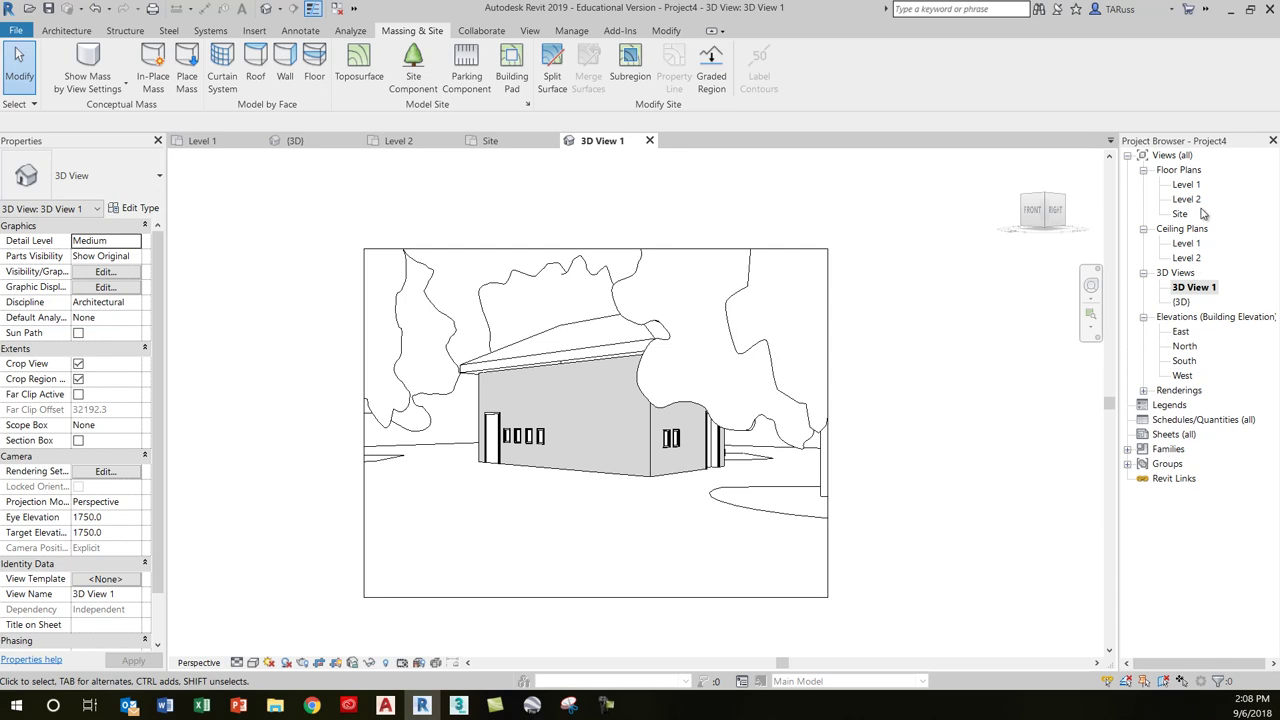
left_click(1143, 390)
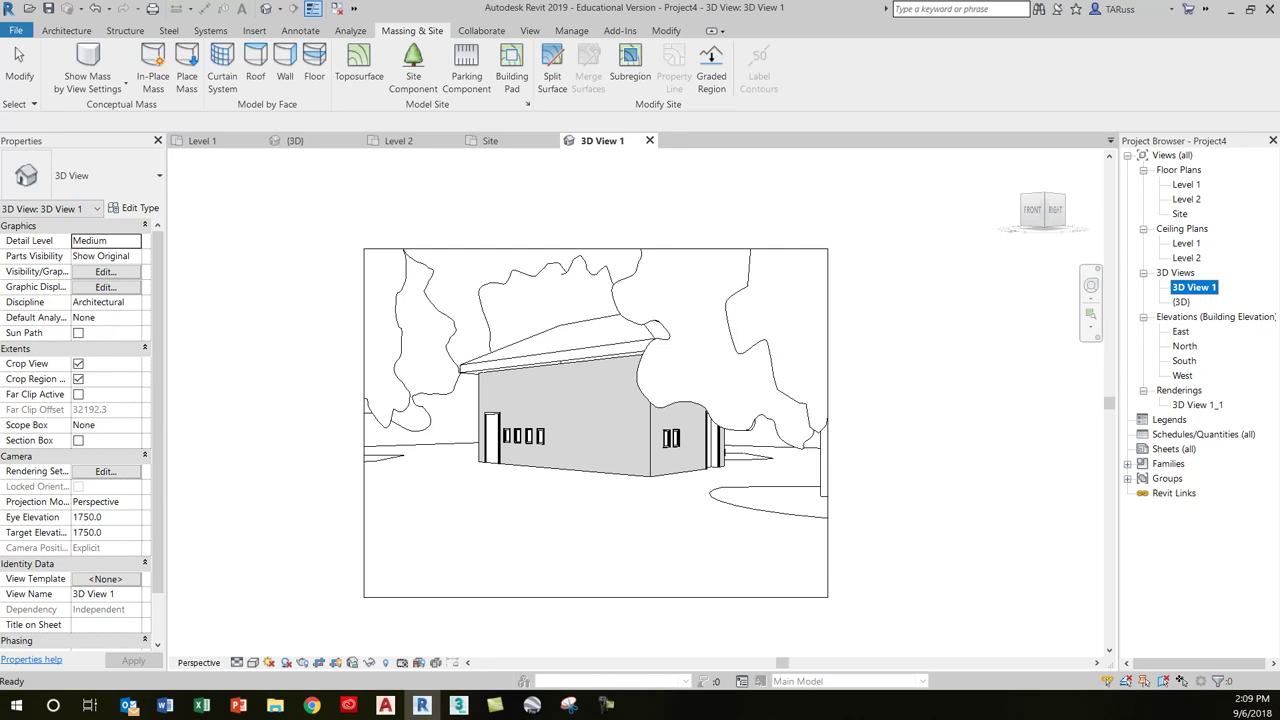
left_click(760, 262)
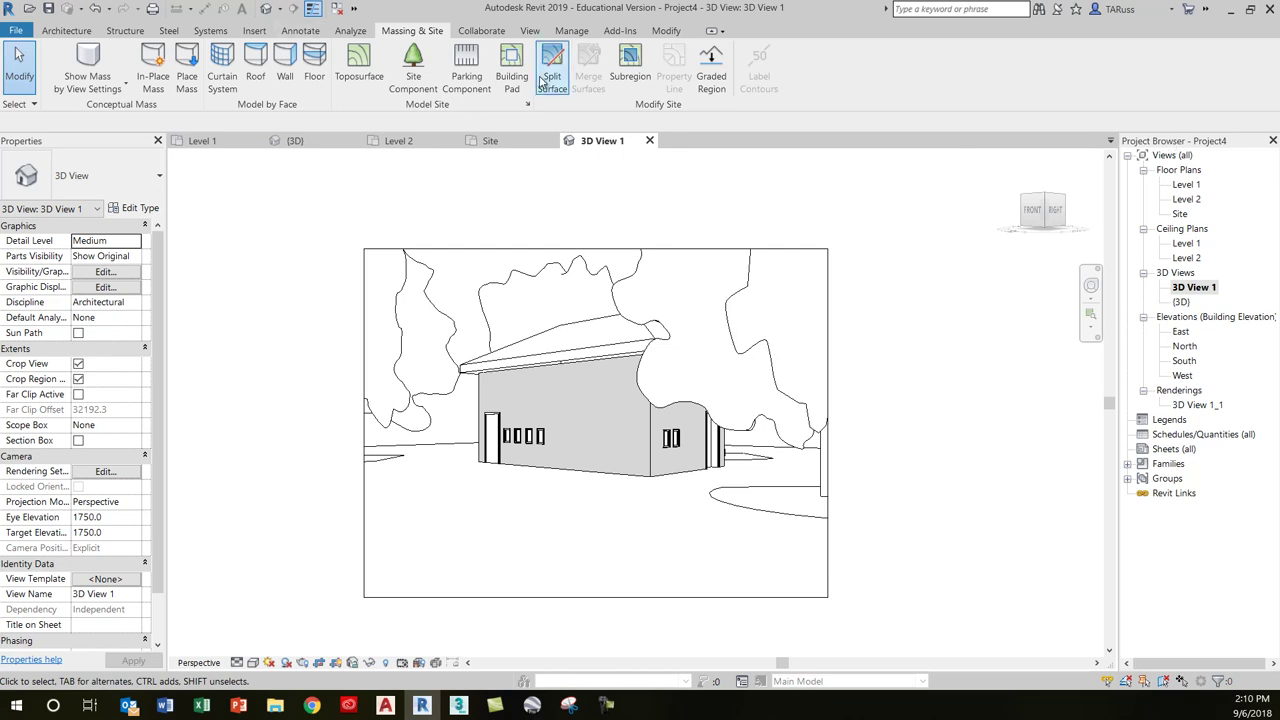
- Create a new sheet with the A0 metric titleblock
left_click(530, 31)
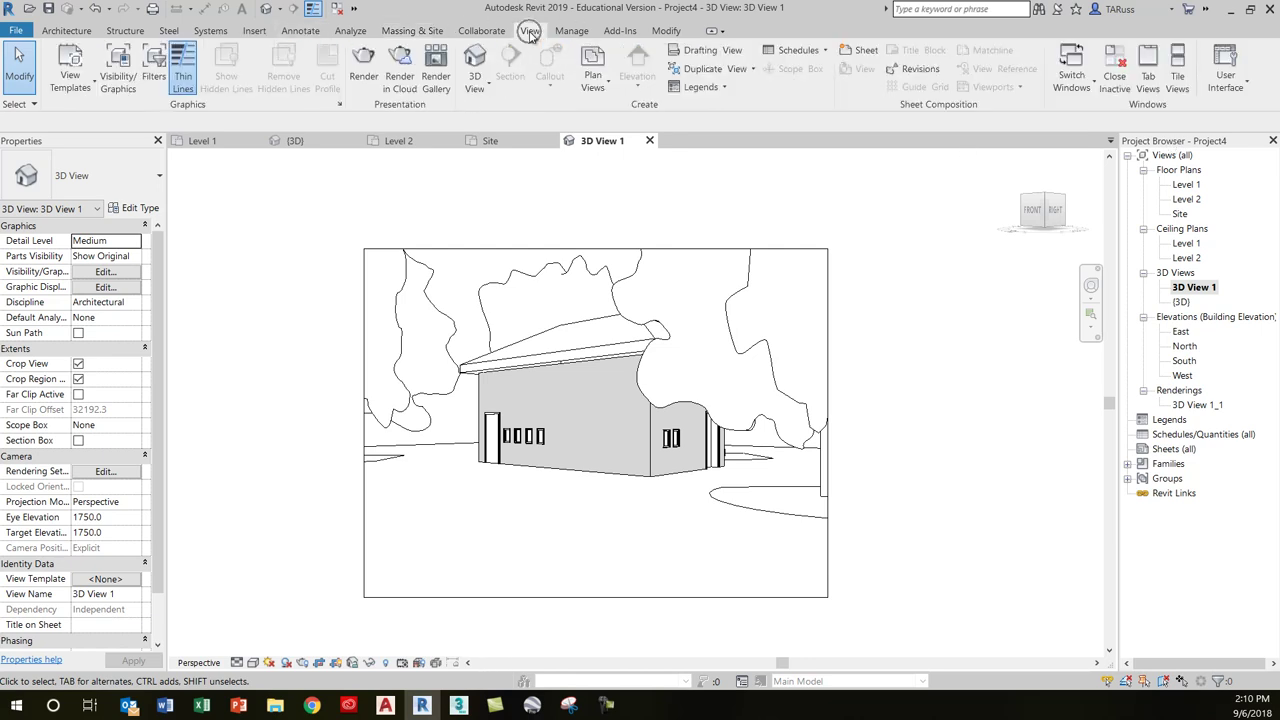
left_click(869, 55)
left_click_drag(683, 175, 771, 202)
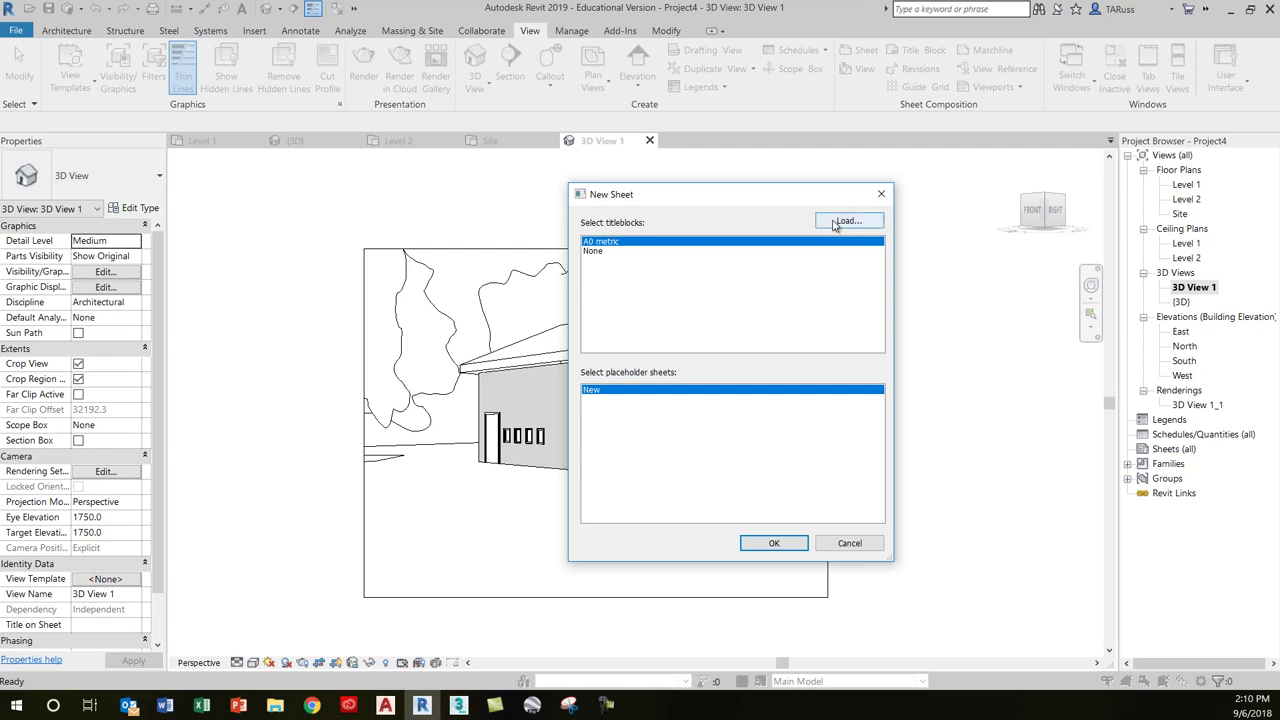
left_click(778, 546)
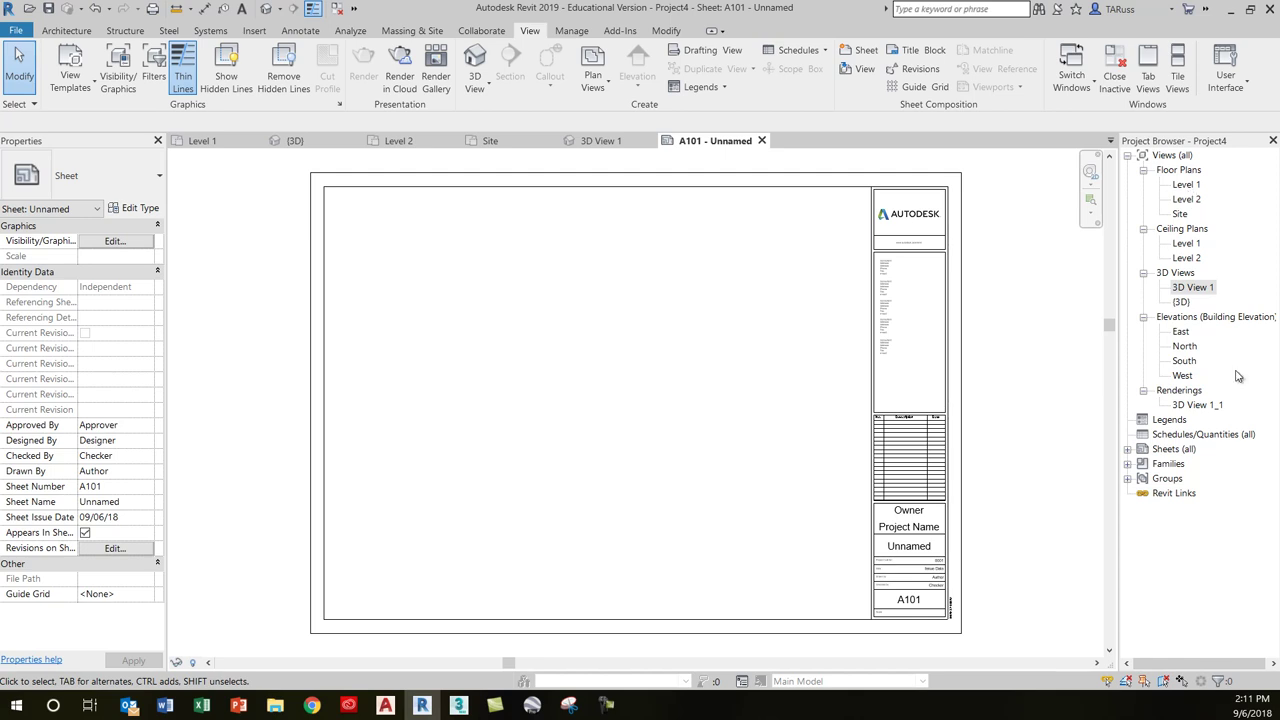
- Place the saved rendering 3D View 1_1 in the upper-right corner of the sheet's drawing area, beside the title block
left_click(1189, 406)
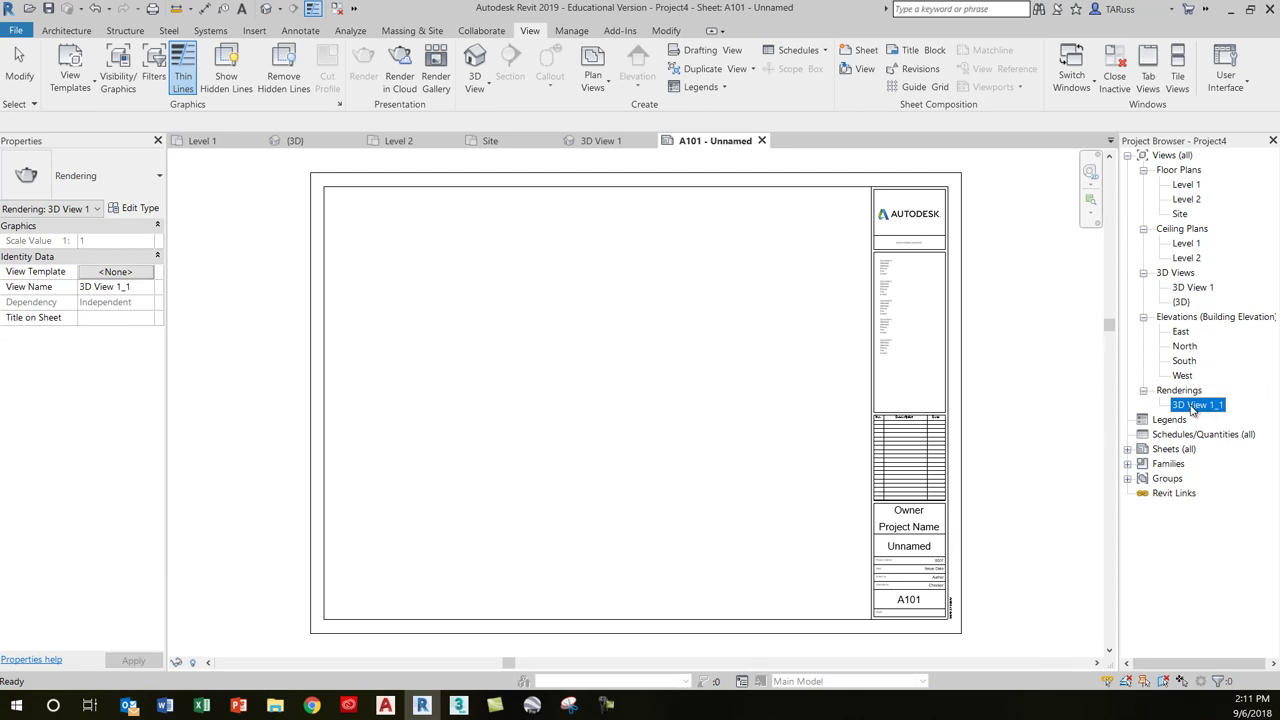
left_click_drag(1198, 410, 714, 360)
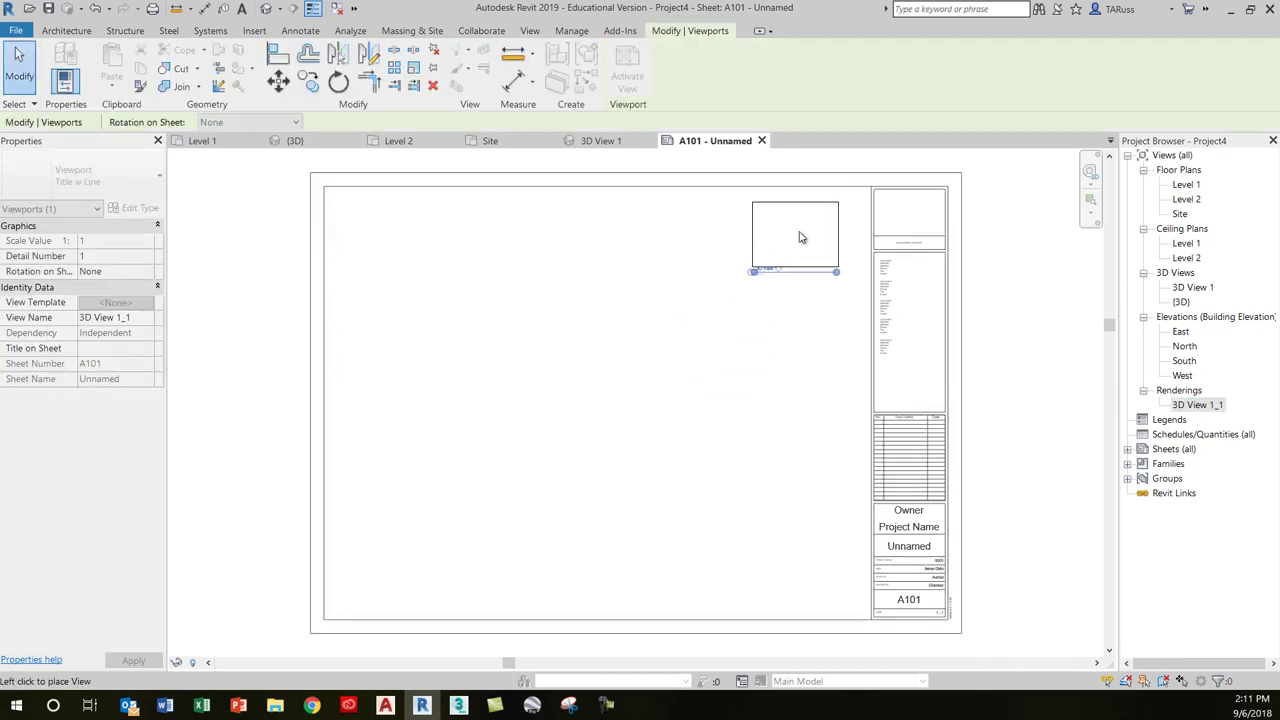
left_click(818, 211)
left_click(1009, 327)
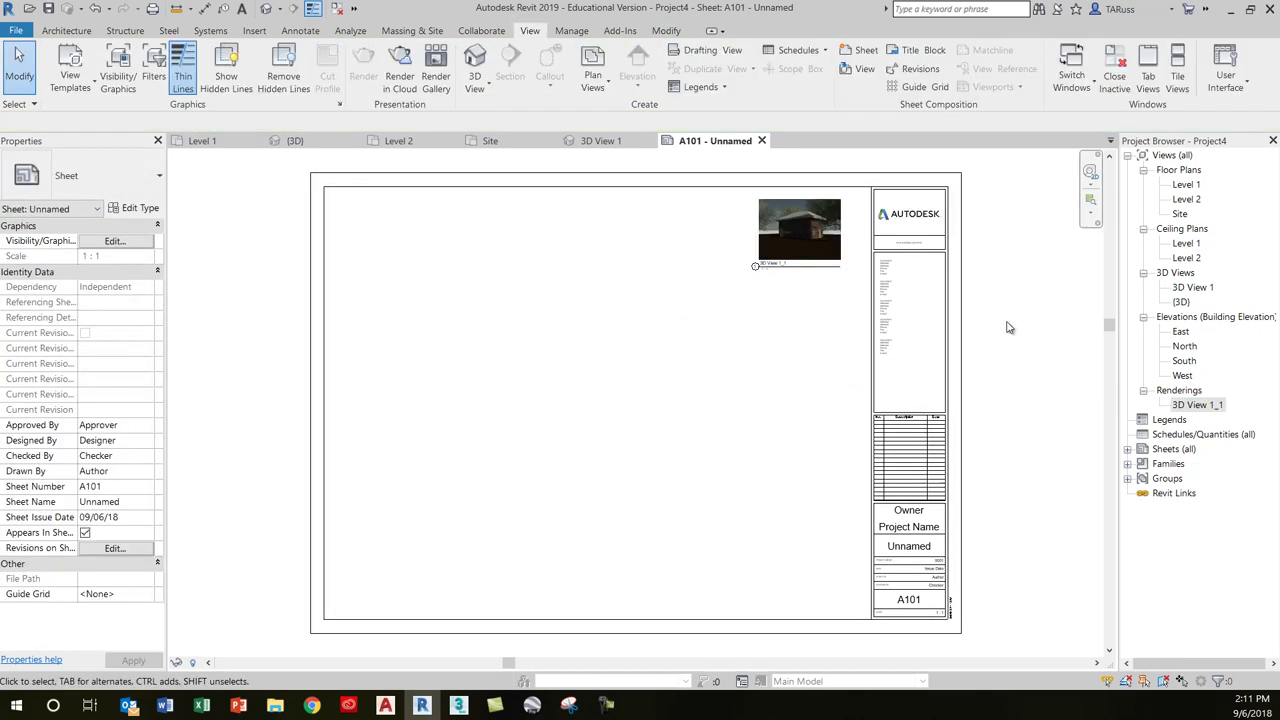
- Place the South elevation in the lower-right part of the sheet, below the rendering
left_click(1184, 361)
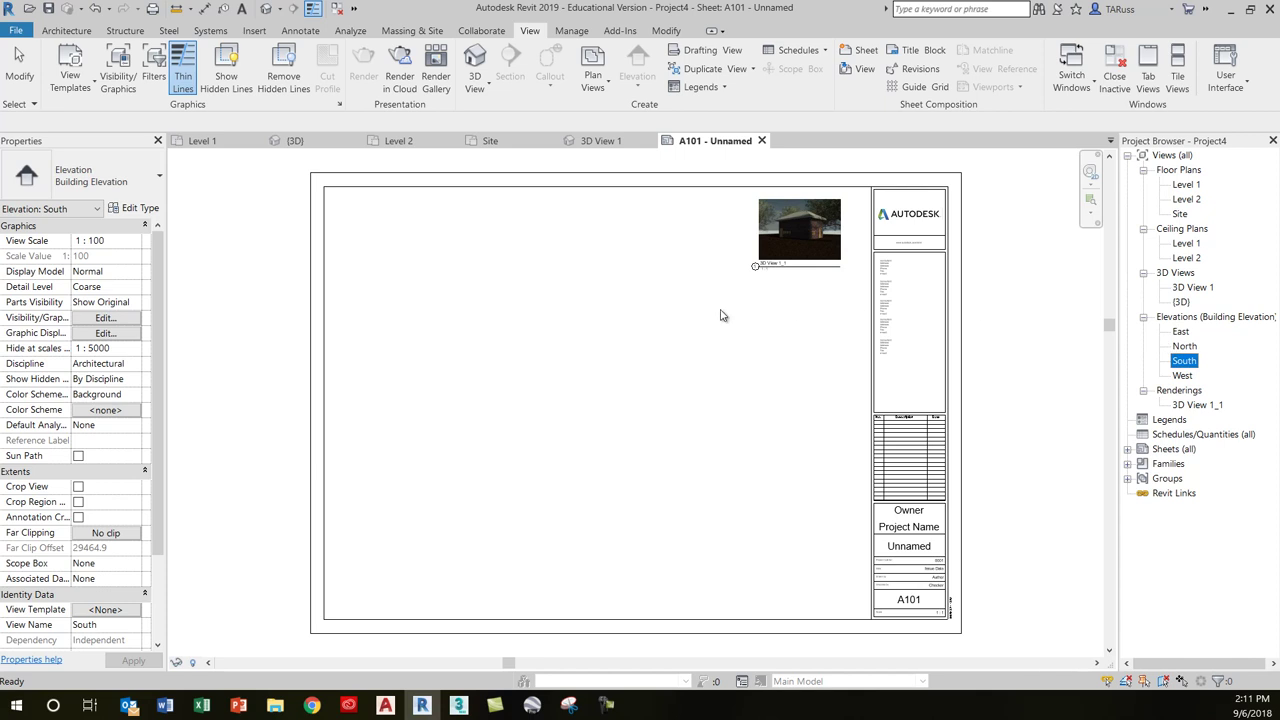
left_click_drag(669, 361, 600, 505)
left_click_drag(722, 561, 722, 561)
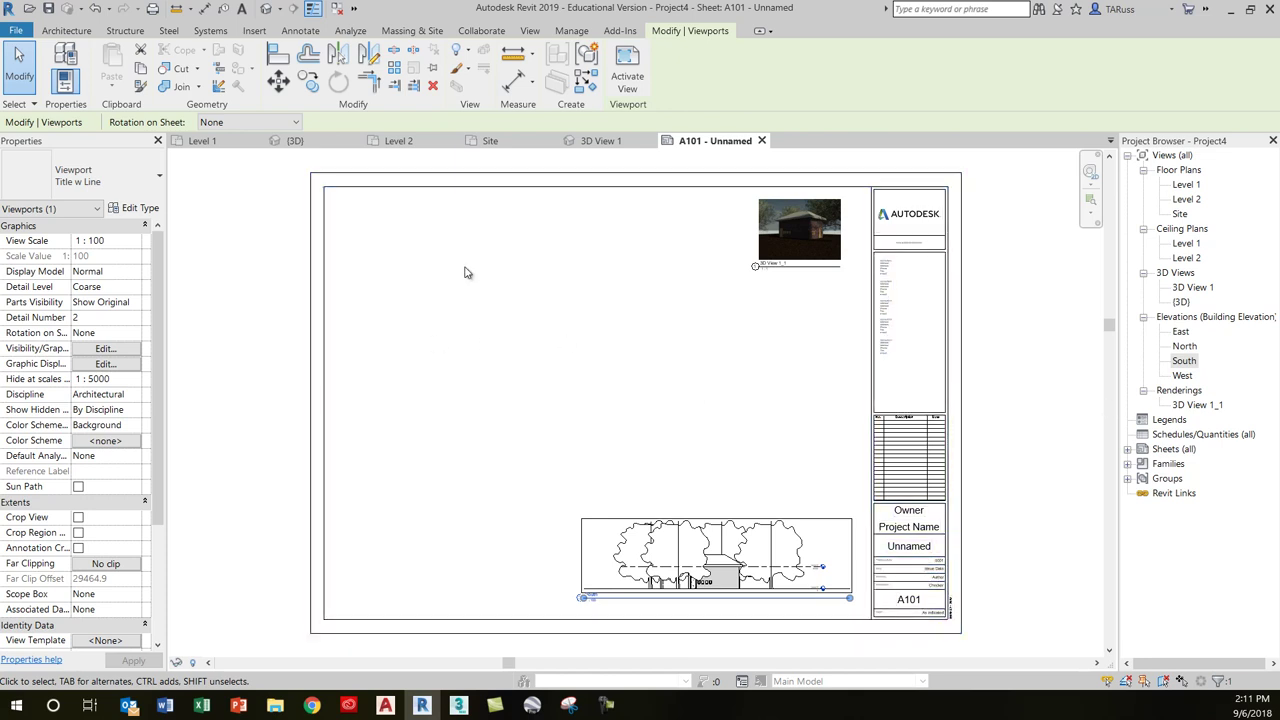
left_click(1006, 328)
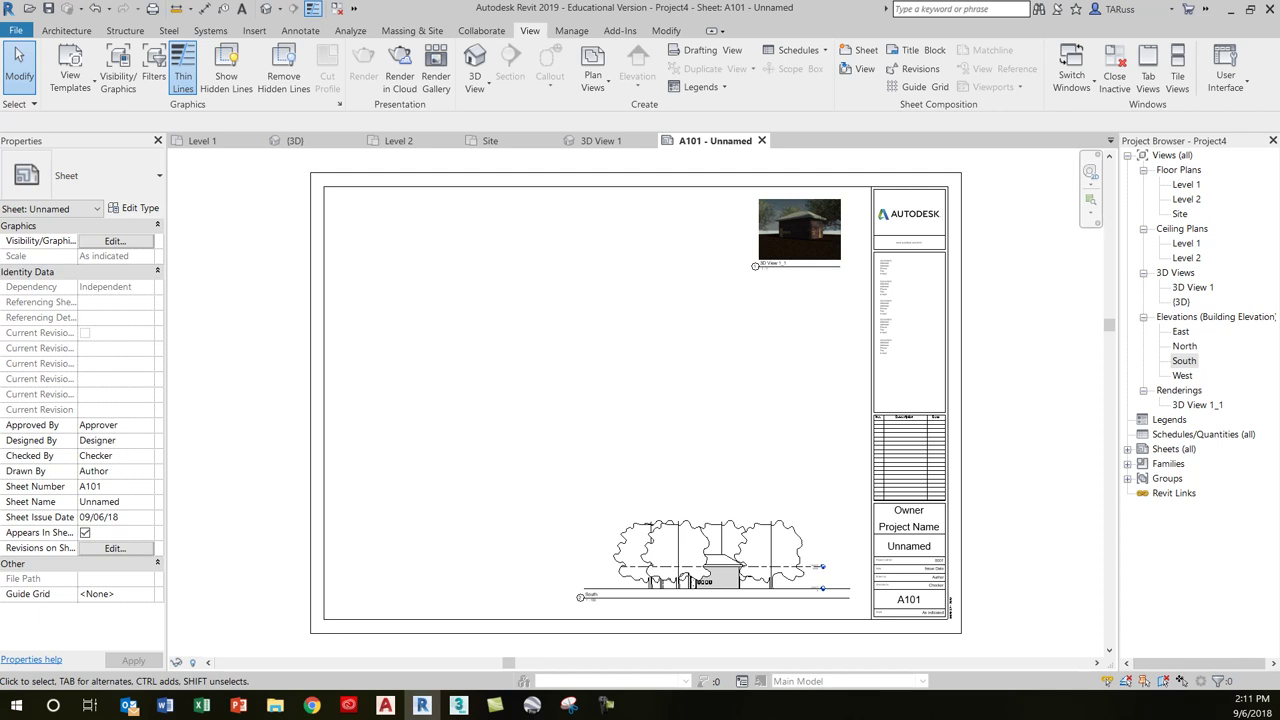
- Set the Level 1 floor plan to Coarse detail level and Wireframe visual style
double_click(1187, 185)
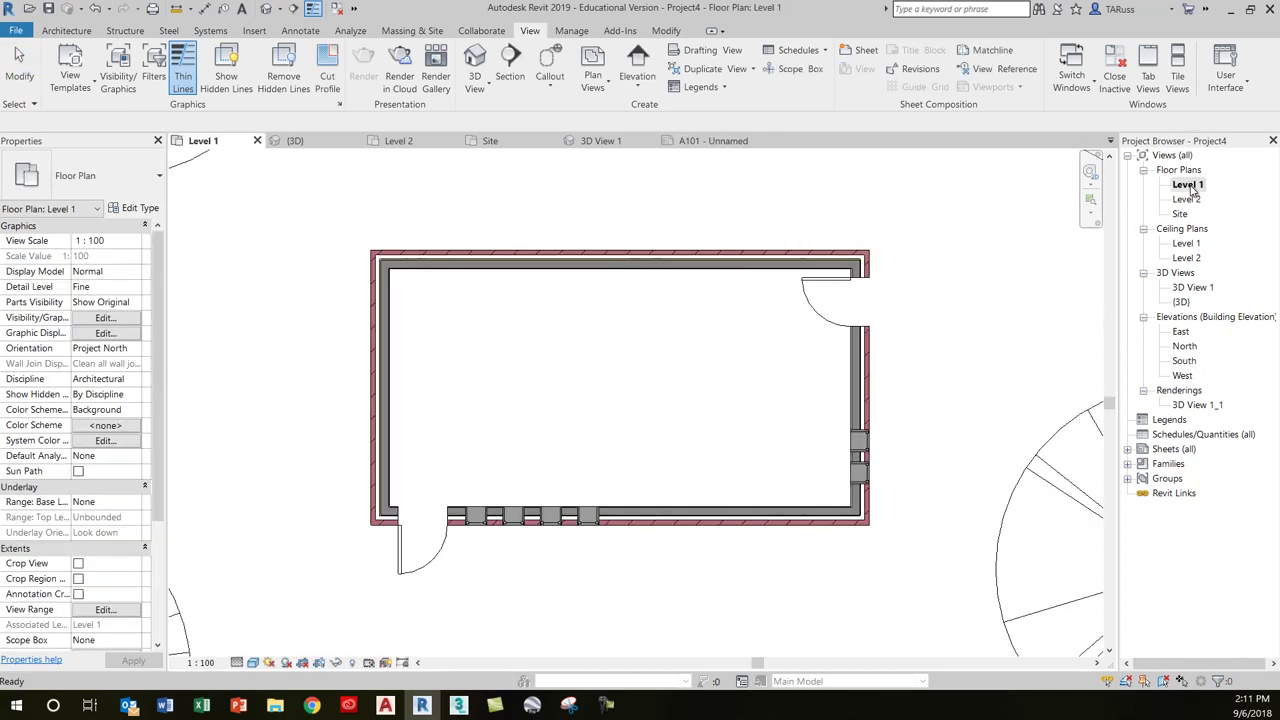
scroll(580, 354, "down", 5)
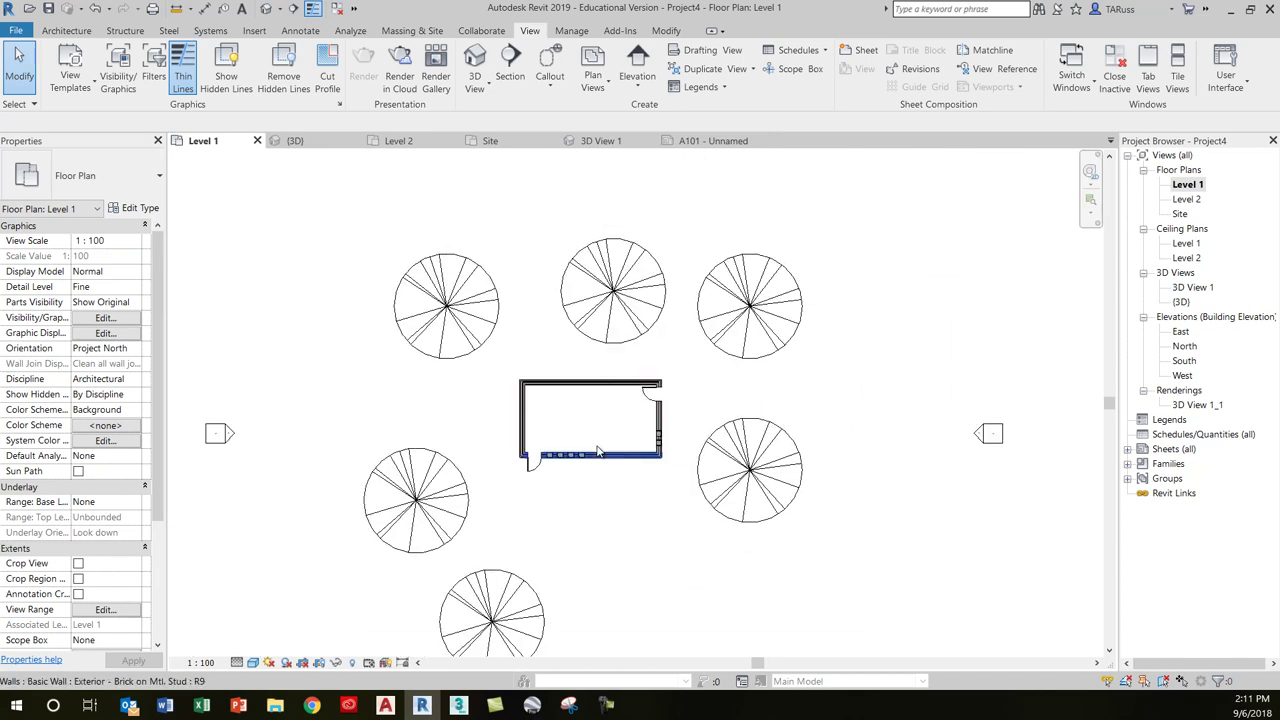
scroll(565, 447, "up", 3)
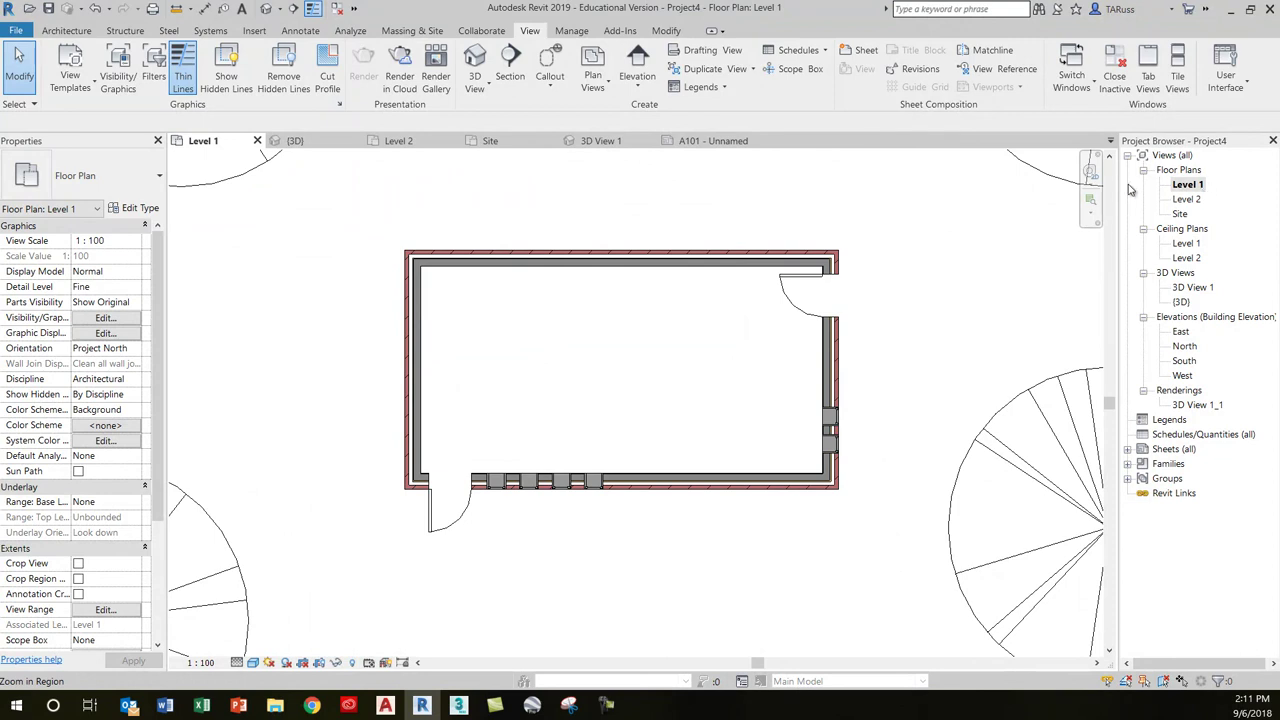
left_click(239, 662)
left_click(266, 615)
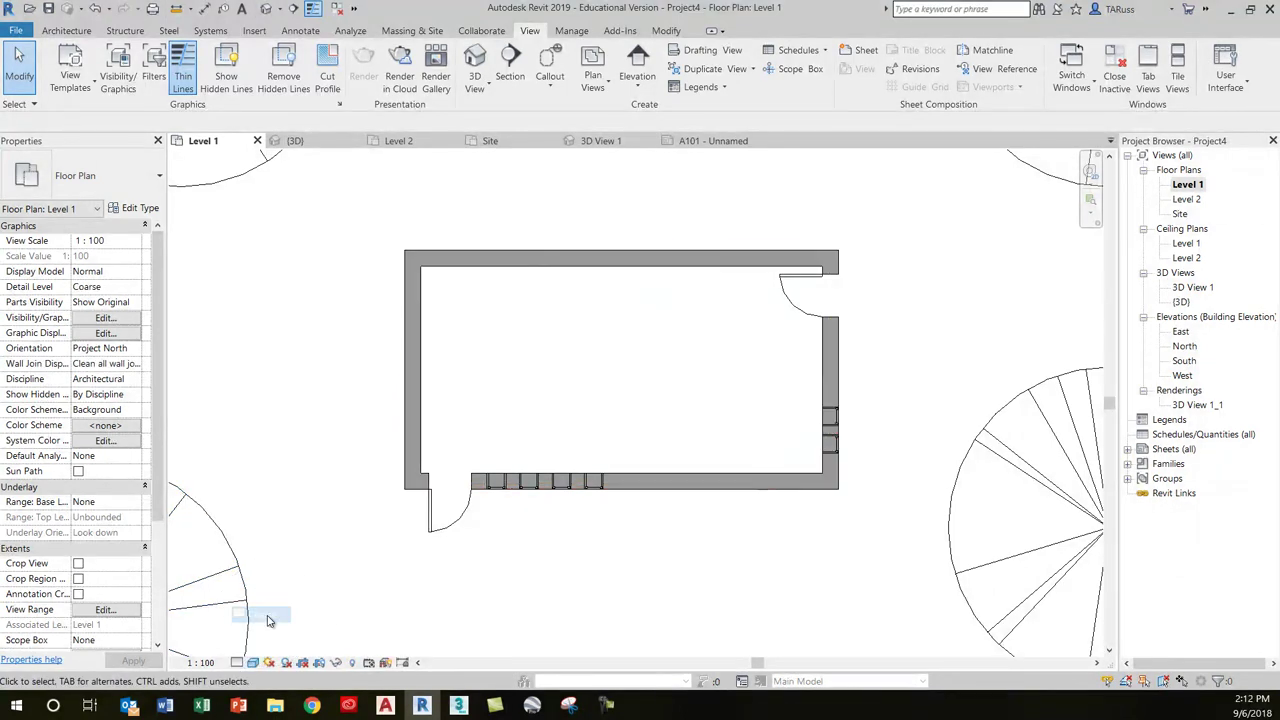
left_click(254, 663)
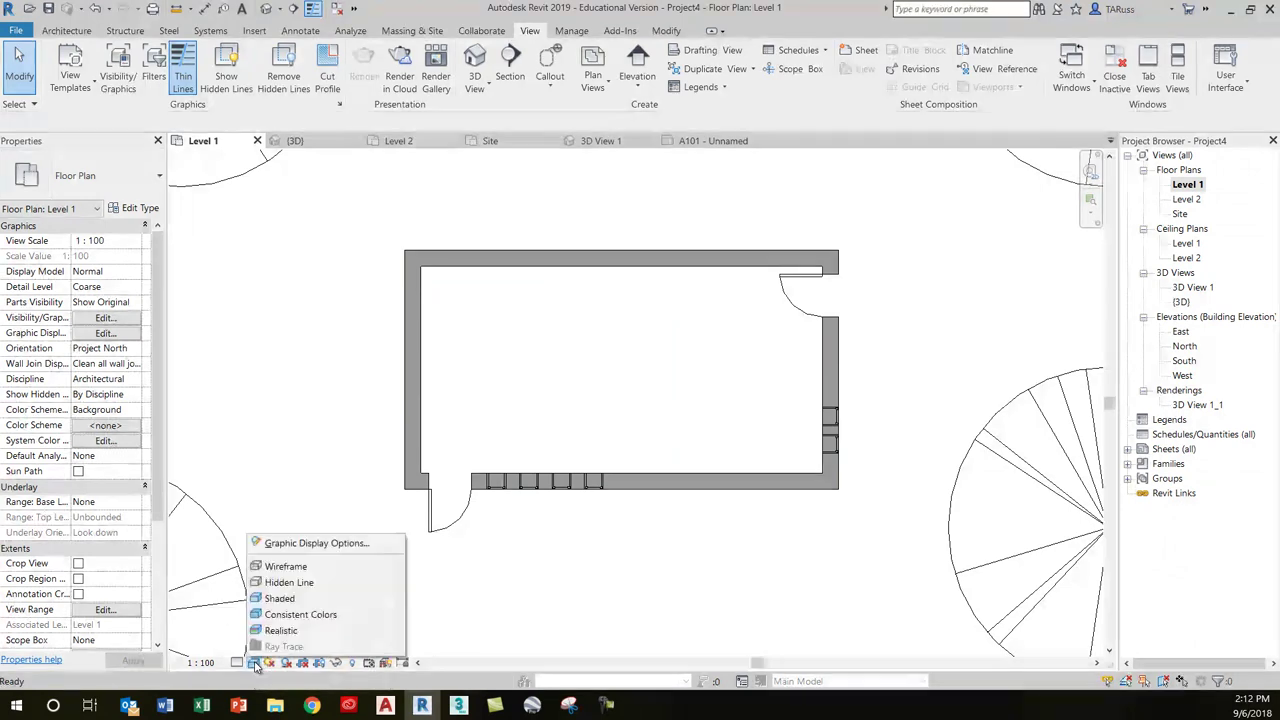
left_click(283, 568)
scroll(628, 418, "down", 4)
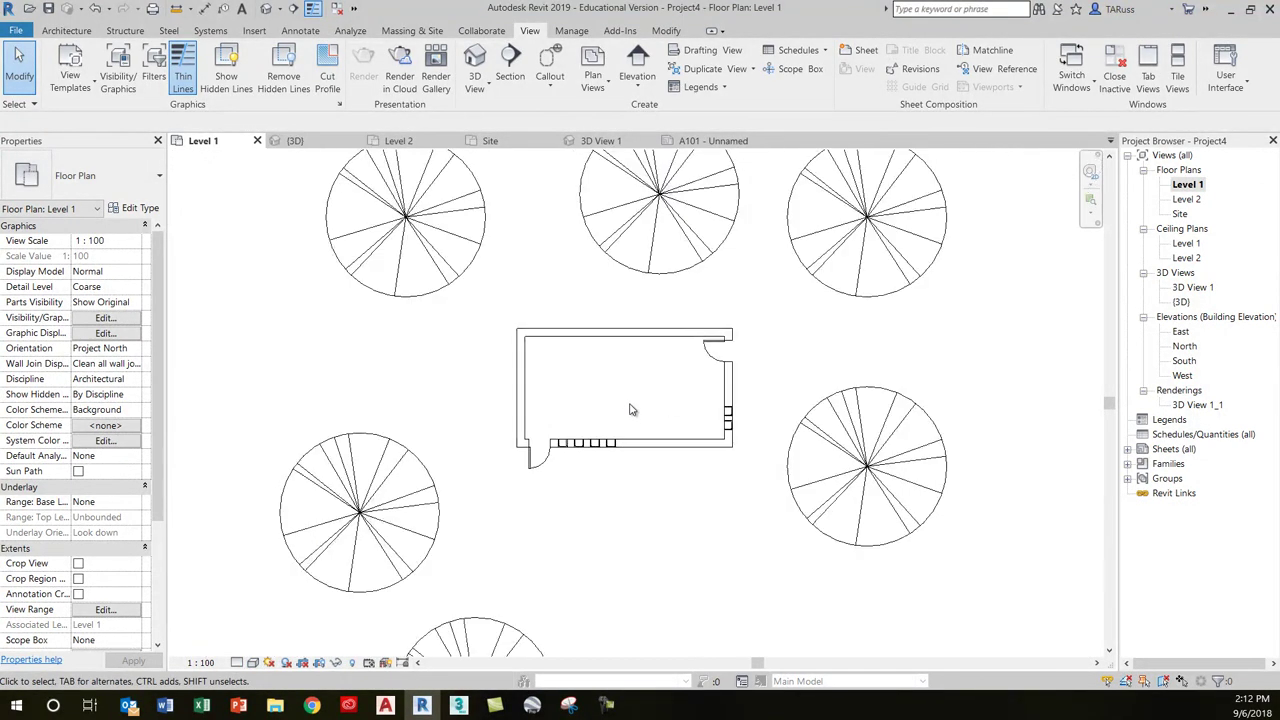
scroll(600, 410, "up", 3)
scroll(591, 406, "up", 1)
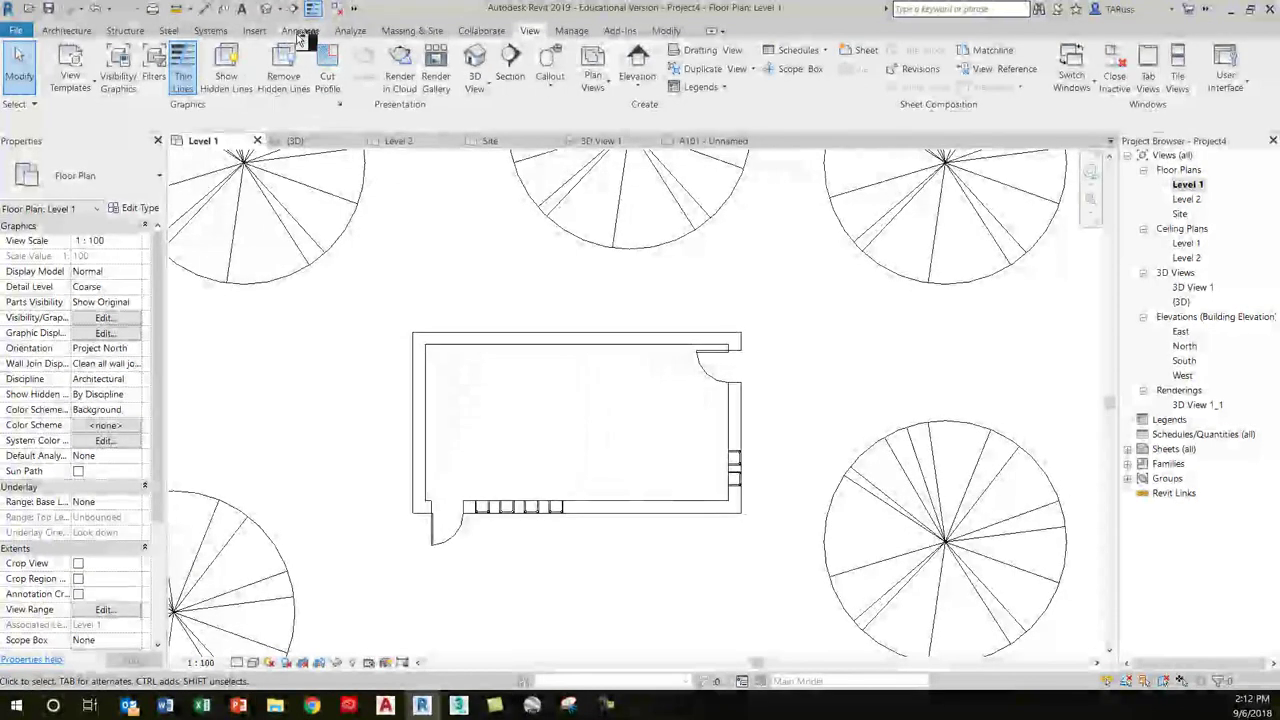
- Add an aligned dimension between the centerlines of the building's left and right walls, placed above the Level 1 plan
left_click(298, 33)
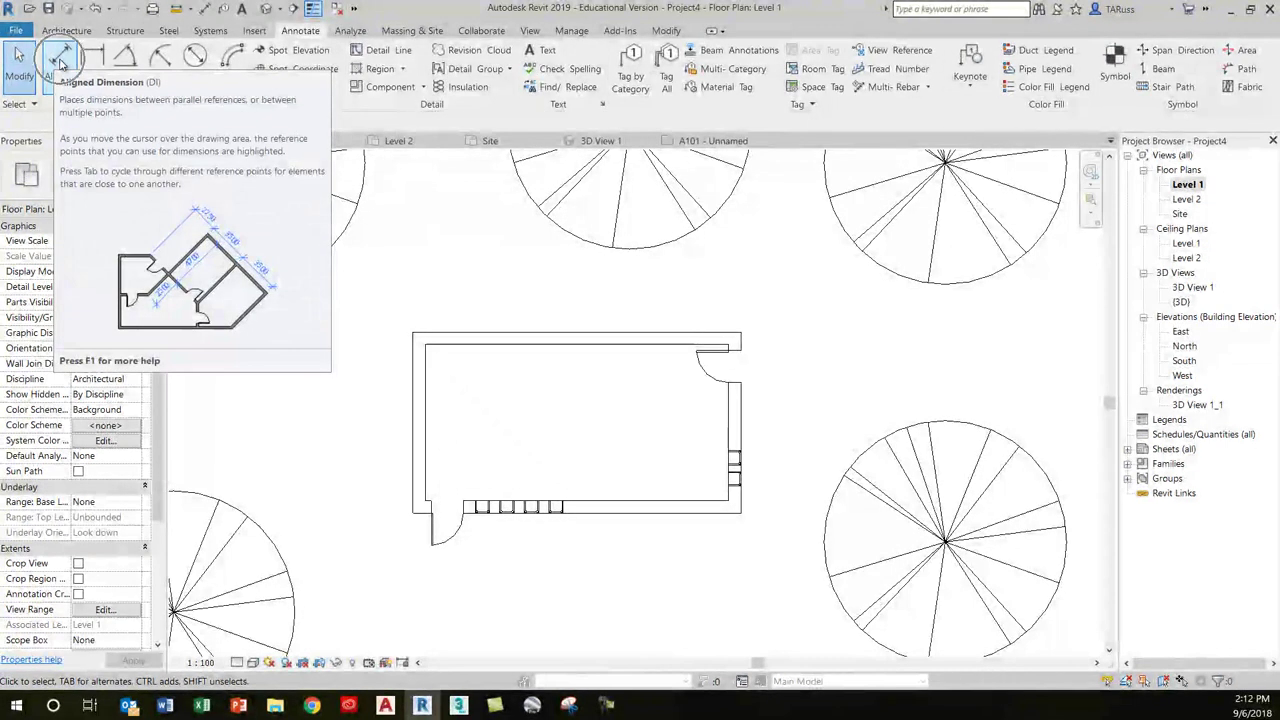
left_click(60, 62)
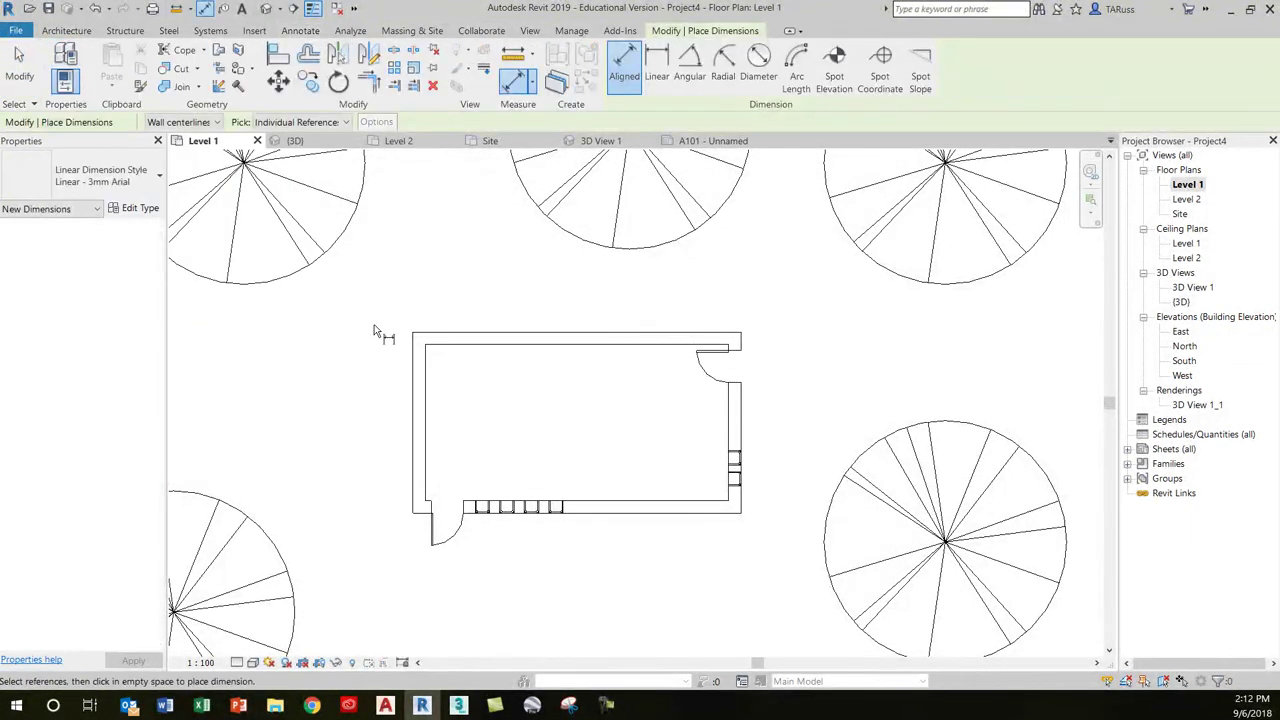
left_click(419, 398)
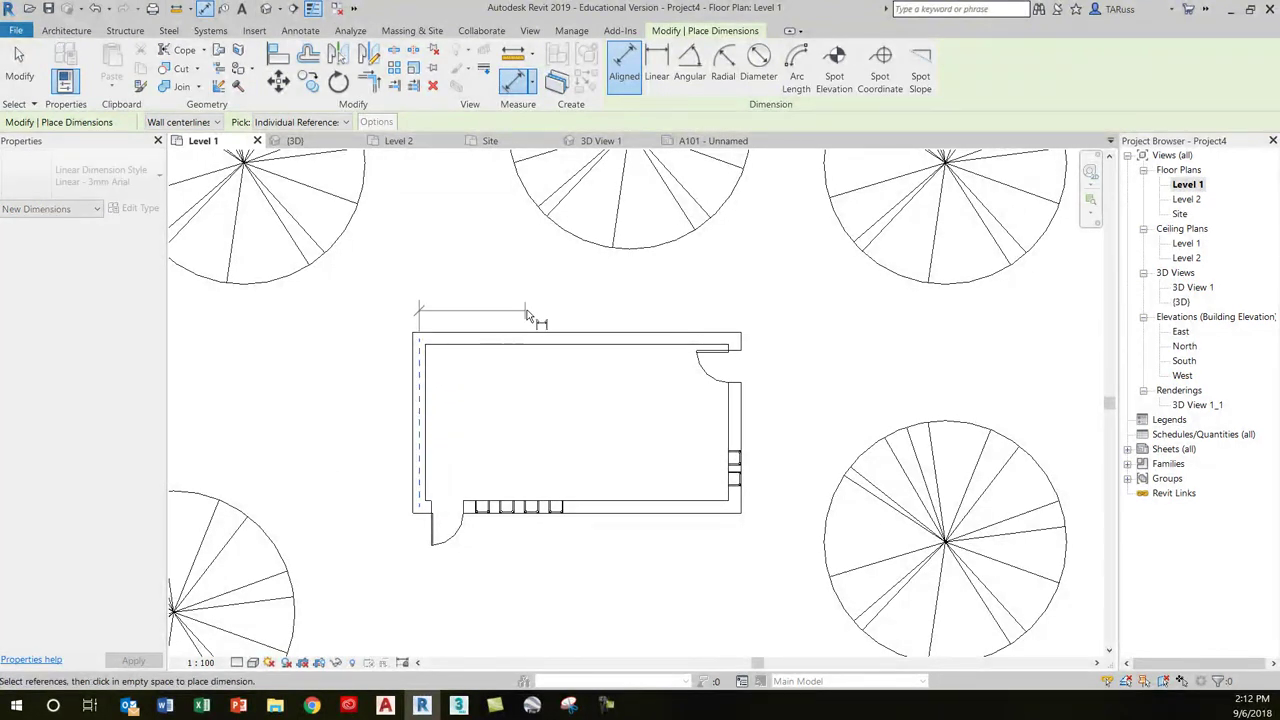
left_click(736, 432)
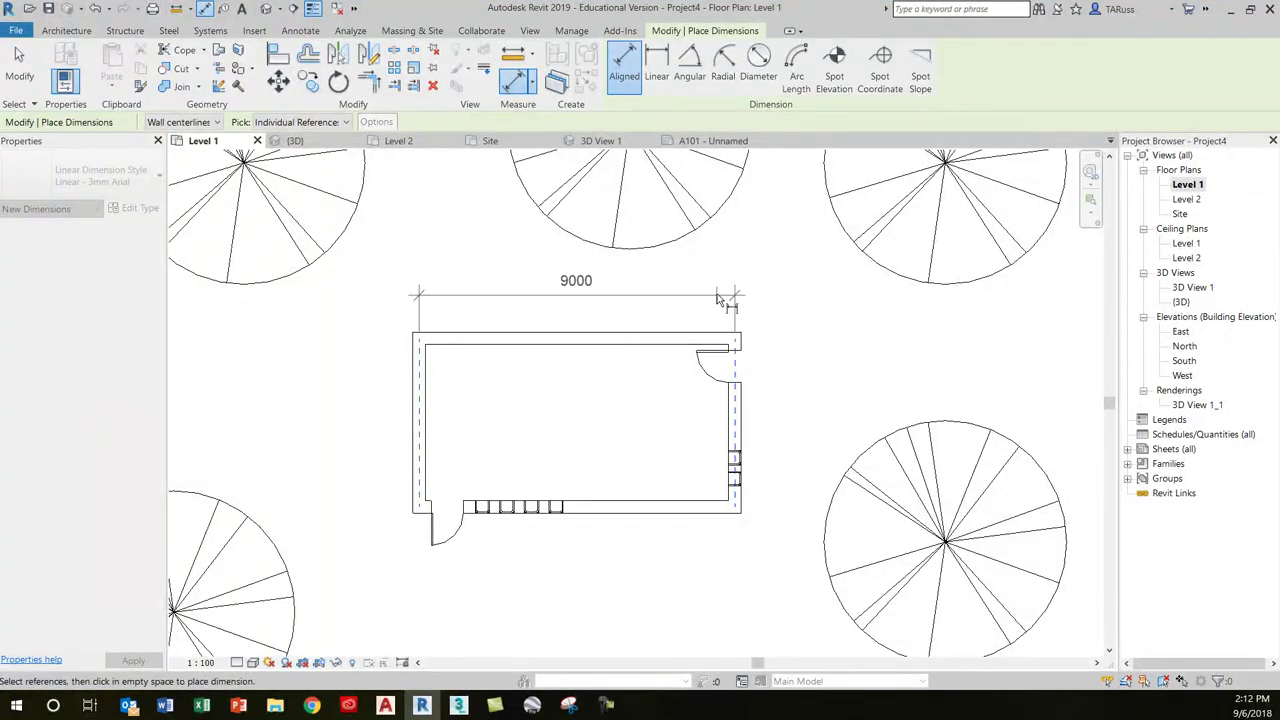
left_click(712, 305)
key("Escape")
key("Escape")
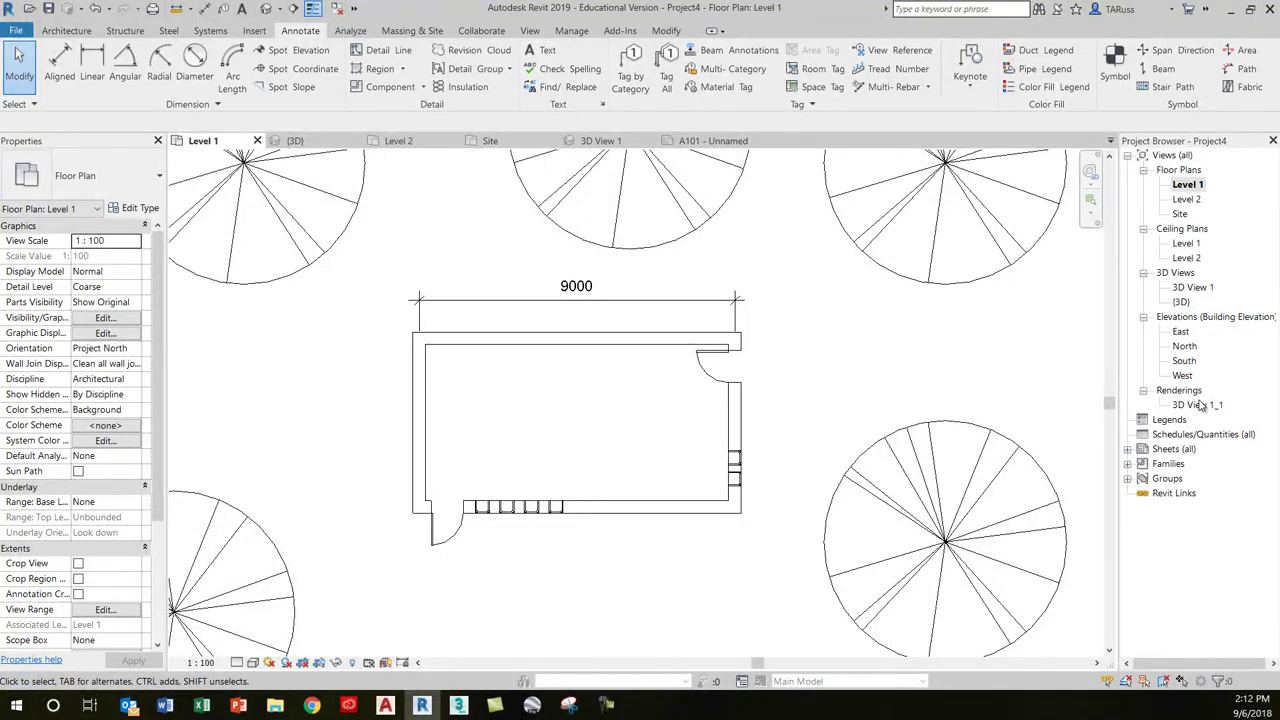
- Reopen sheet A101 and place the Level 1 floor plan in the upper-left part of its drawing area
left_click(1128, 449)
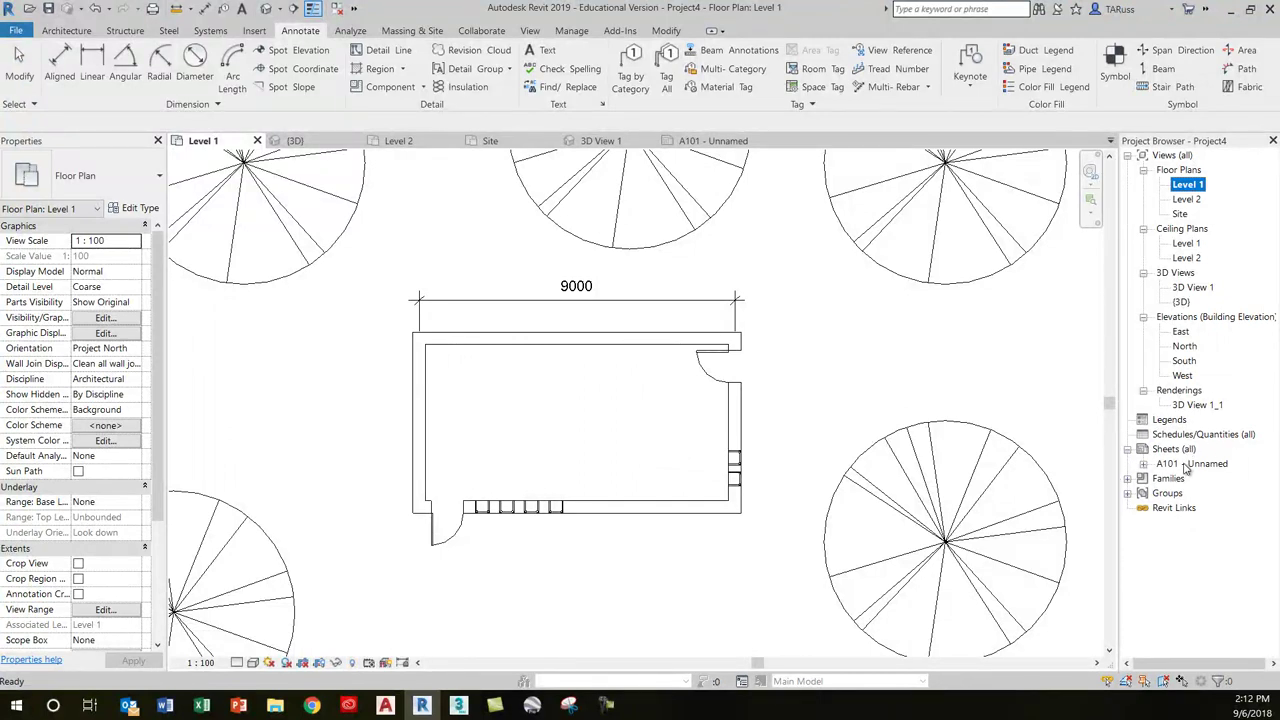
double_click(1185, 466)
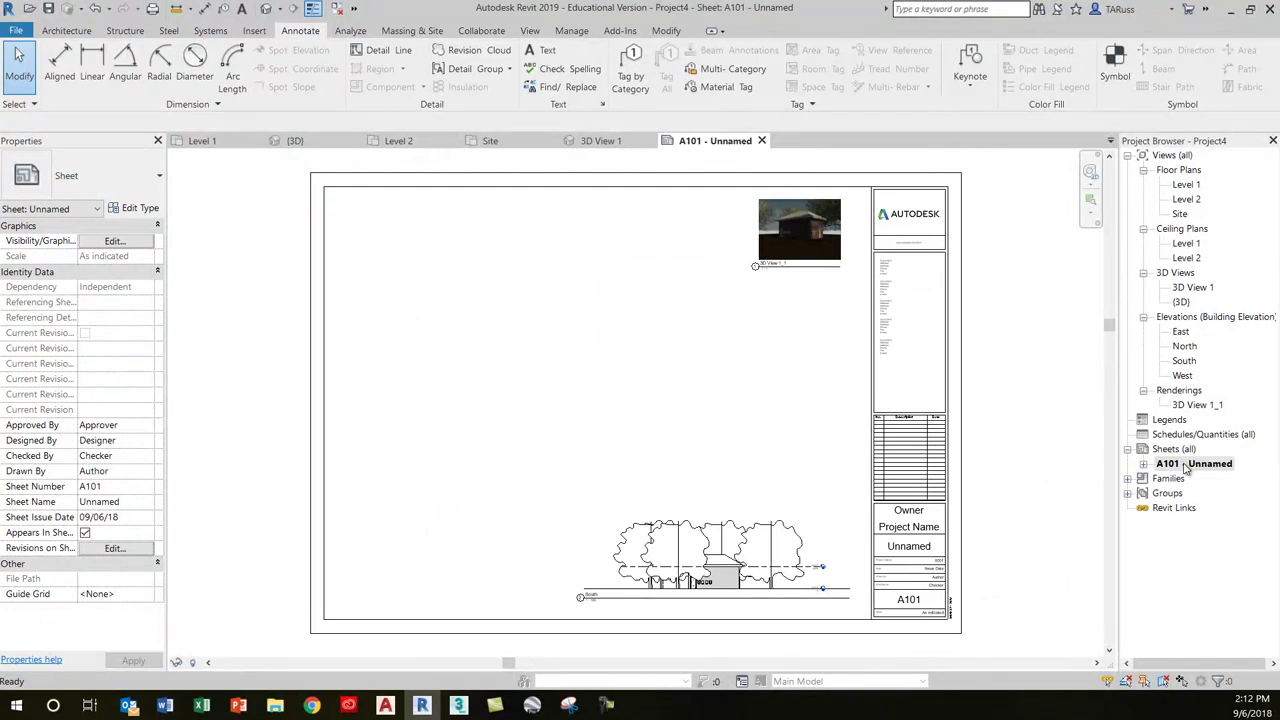
left_click(1187, 186)
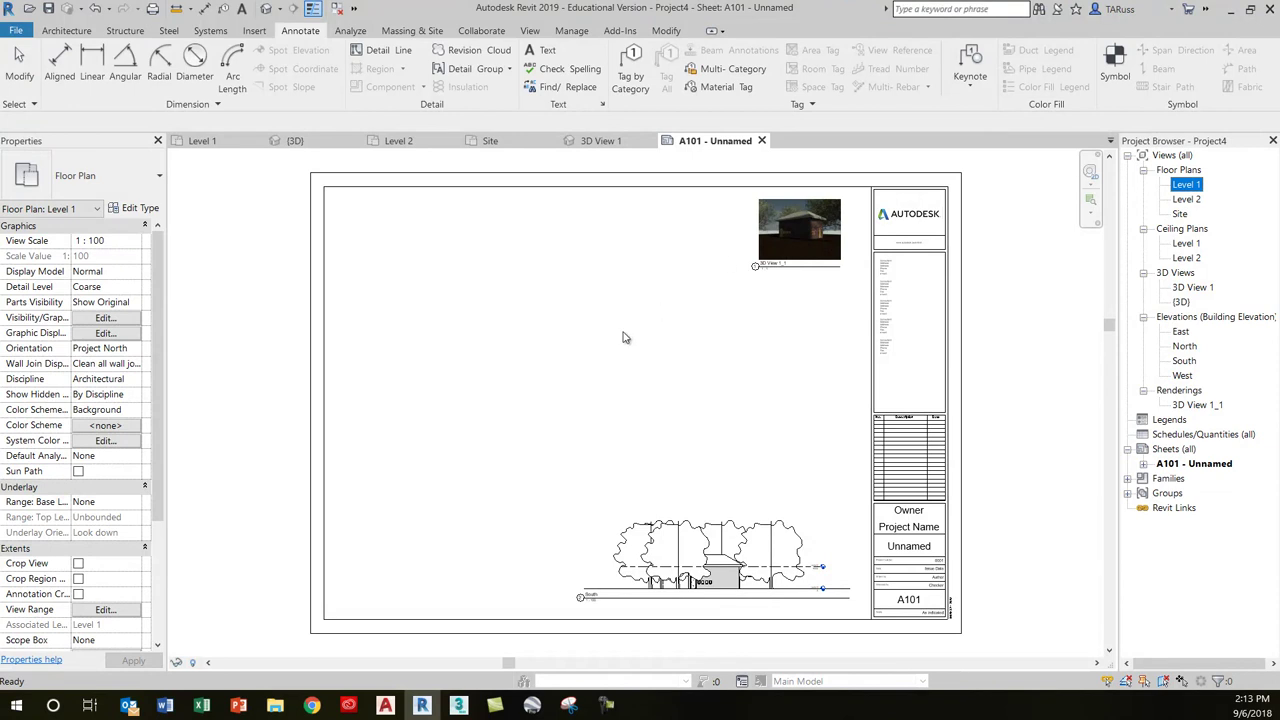
left_click_drag(503, 445, 515, 438)
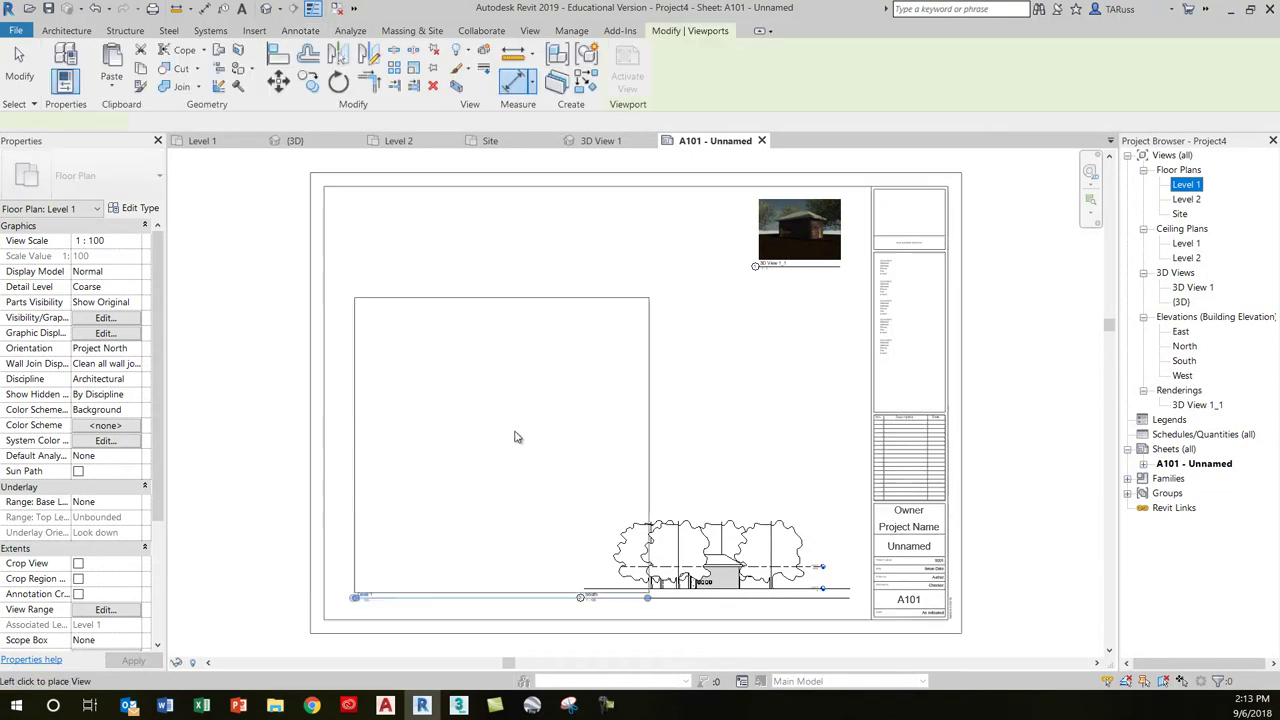
left_click(503, 352)
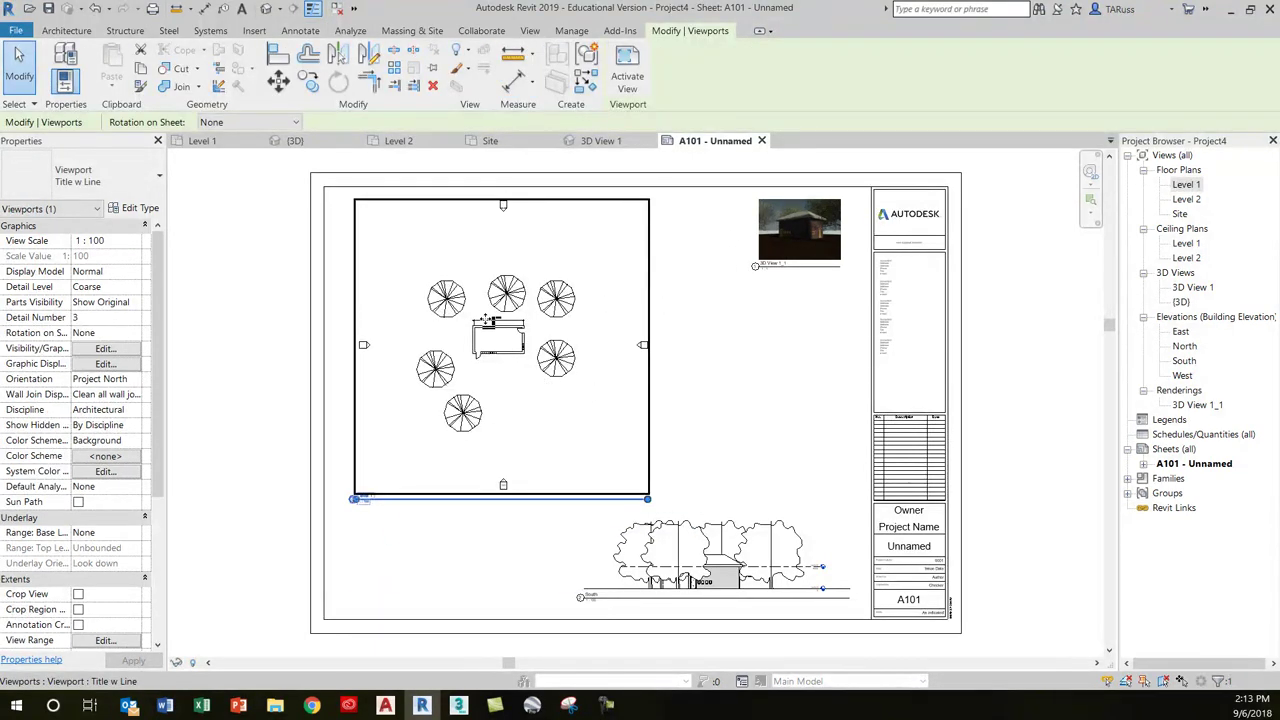
left_click(276, 301)
scroll(483, 316, "up", 6)
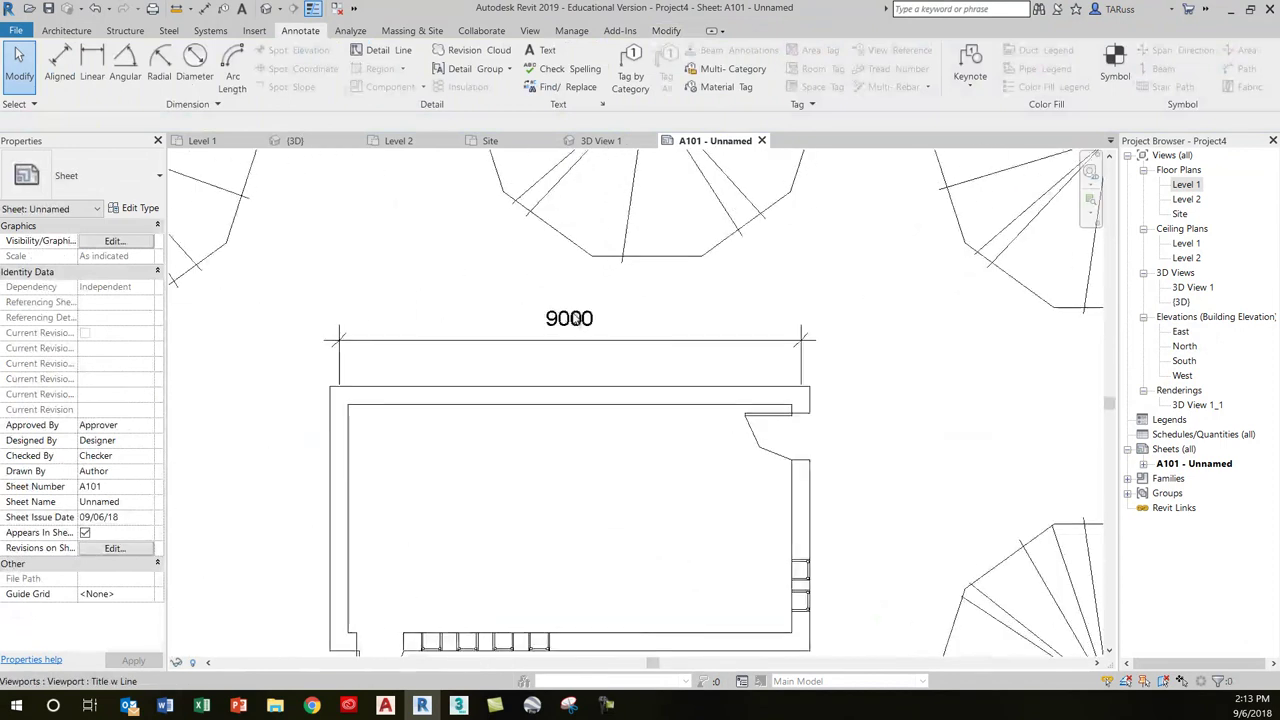
scroll(567, 340, "down", 8)
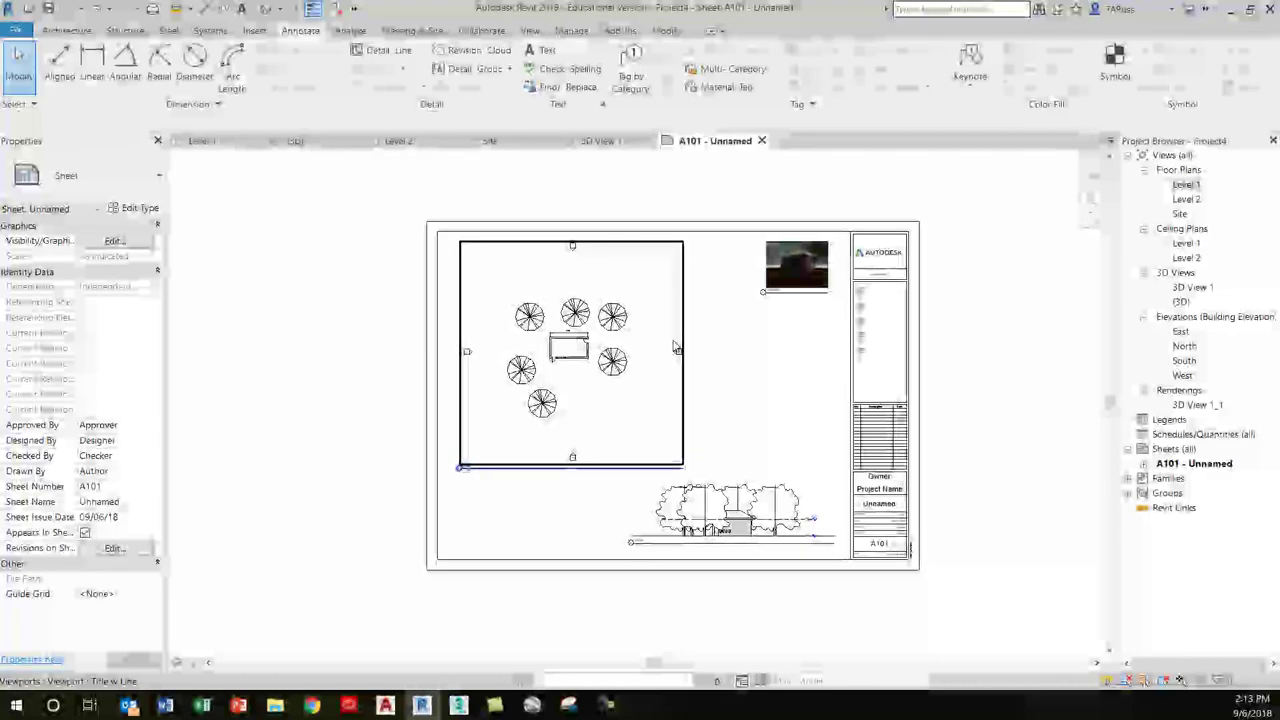